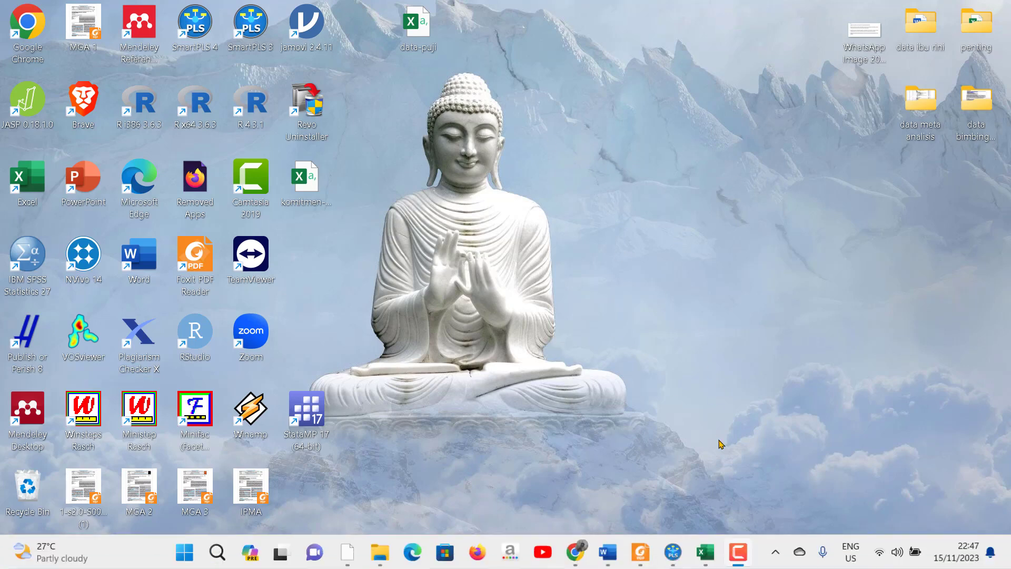
Step: Switch to Excel with the komitmen-organisasi workbook
mouse_move(716, 533)
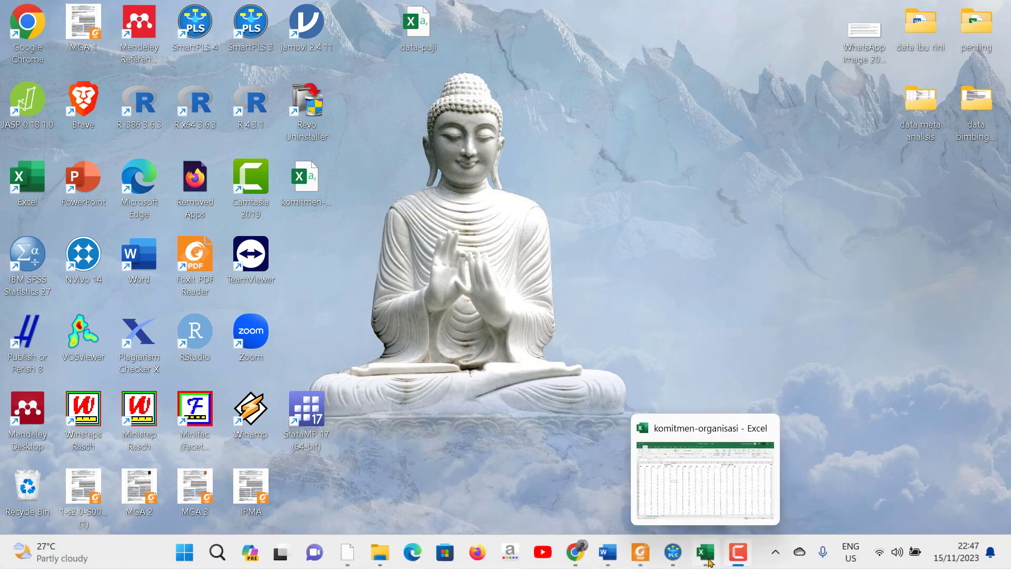
click(706, 552)
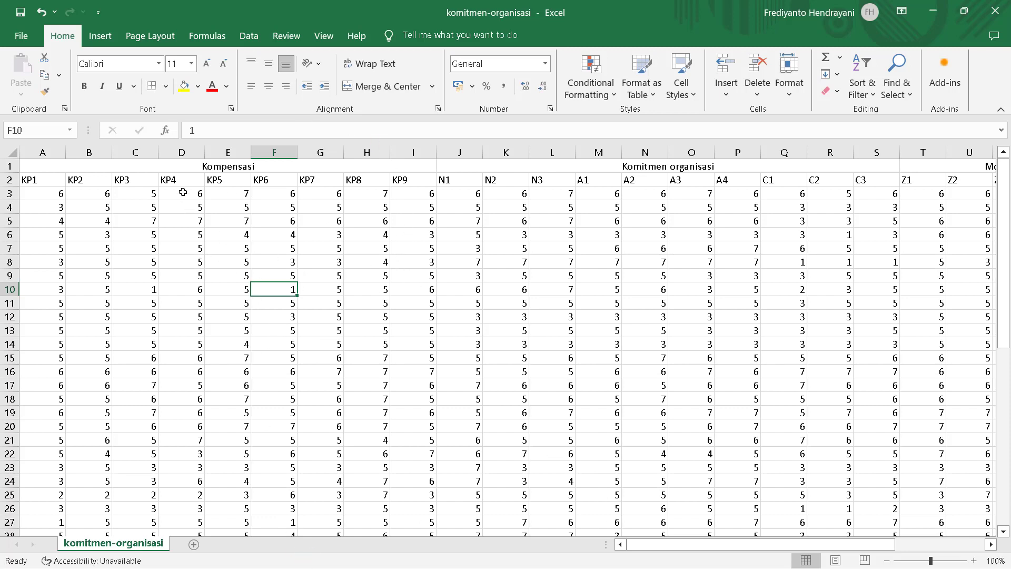
mouse_move(705, 548)
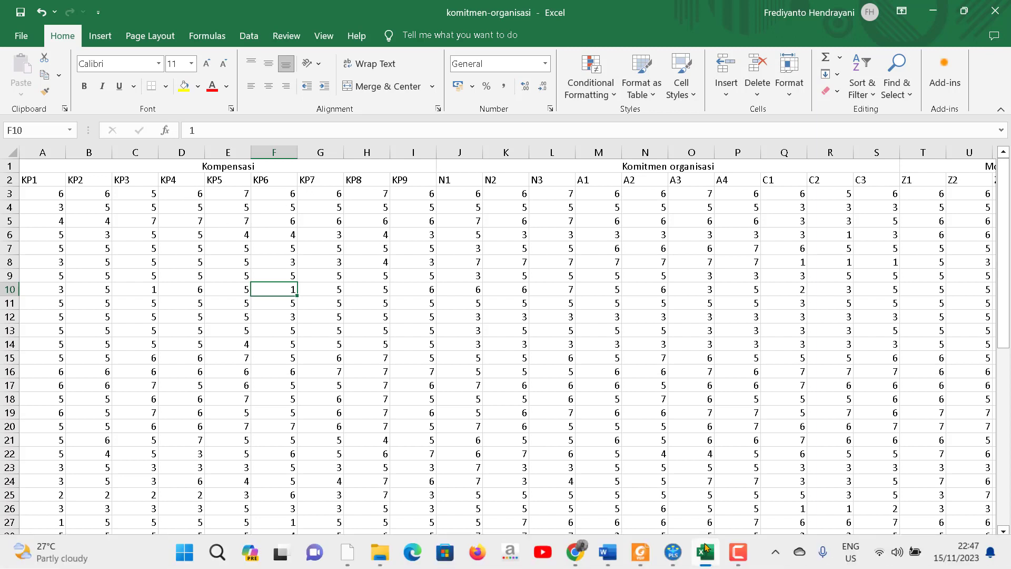
mouse_move(698, 551)
mouse_down()
mouse_move(811, 553)
mouse_move(699, 553)
mouse_up()
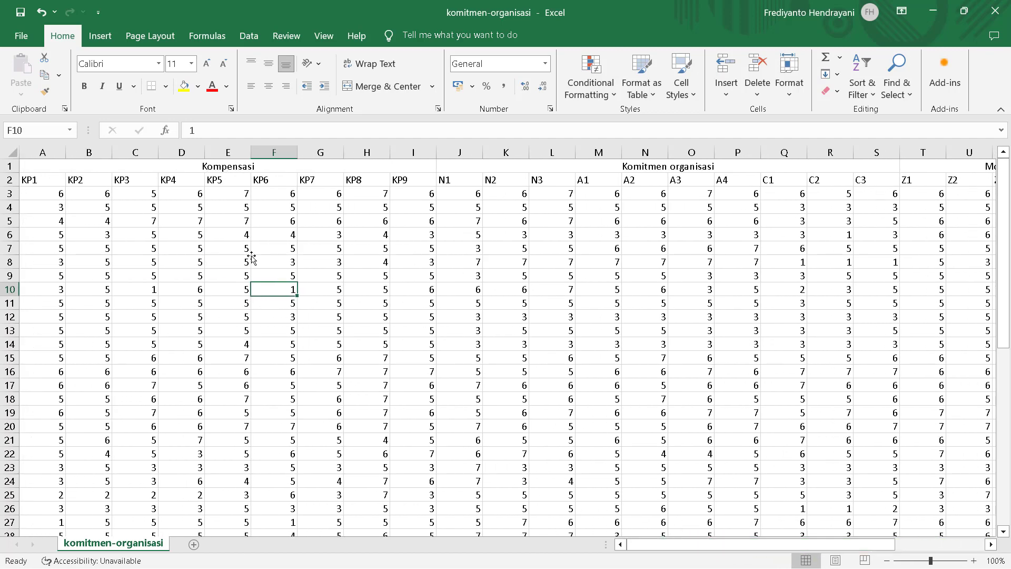
Step: Examine the row 1 variable headings across the sheet, from Kompensasi and Komitmen organisasi to Motivasi kerja and employee performance
click(228, 165)
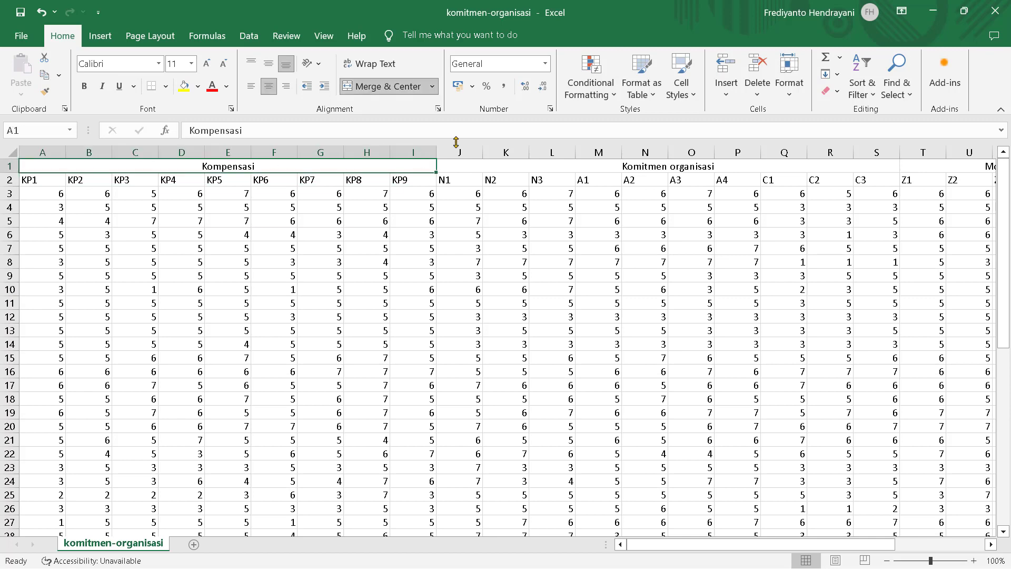
click(689, 164)
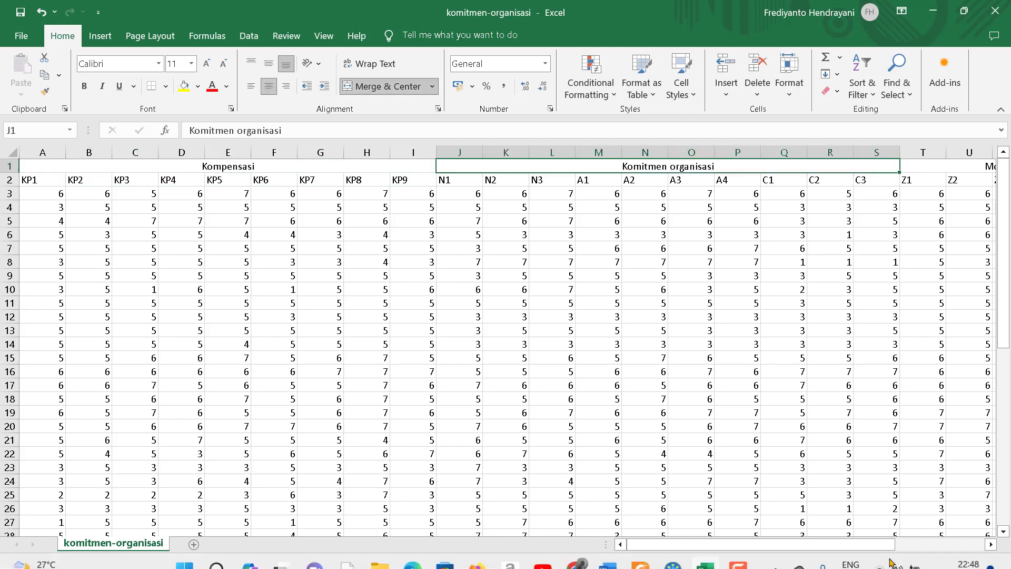
drag(822, 545, 925, 545)
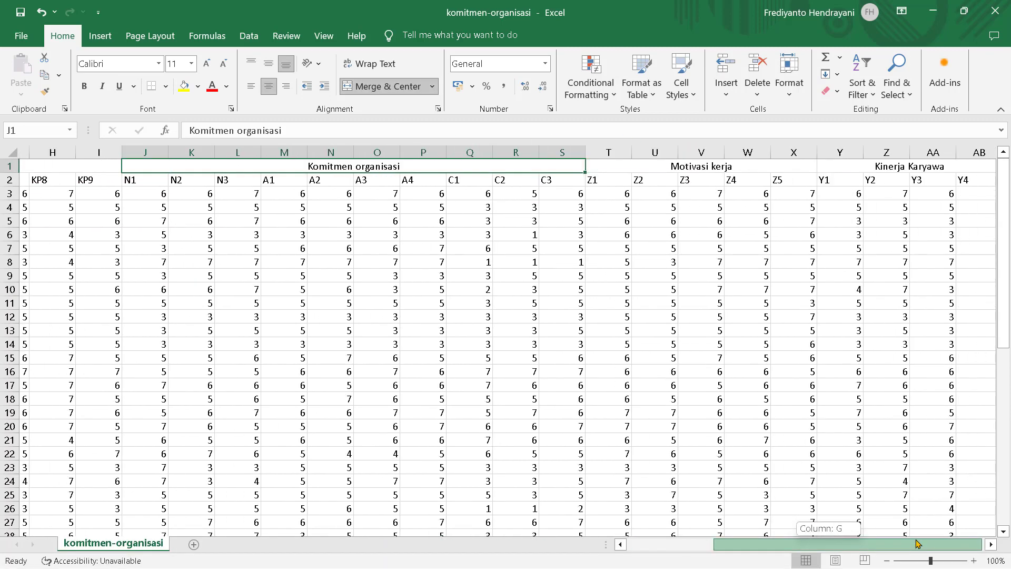
click(682, 163)
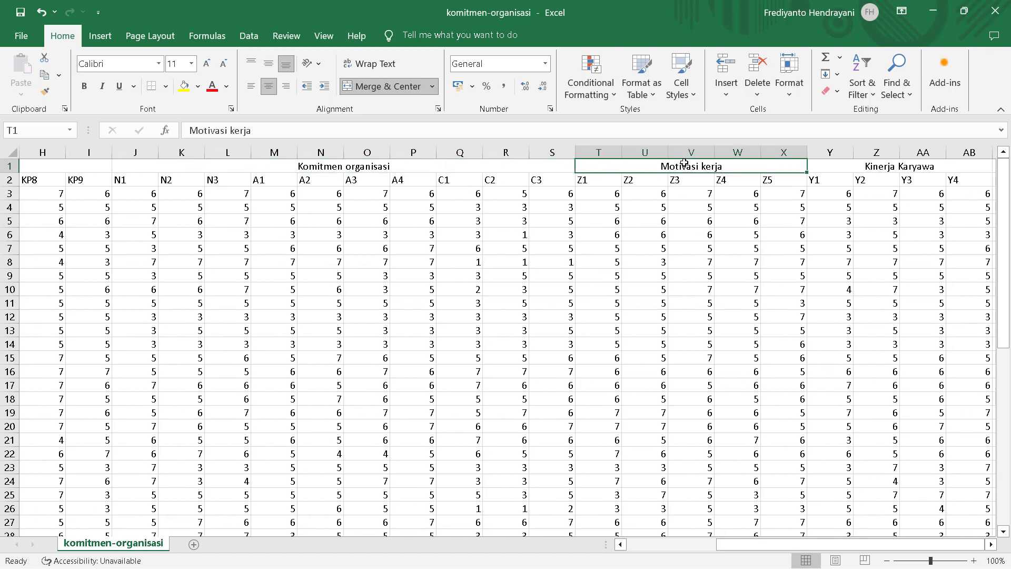
click(882, 163)
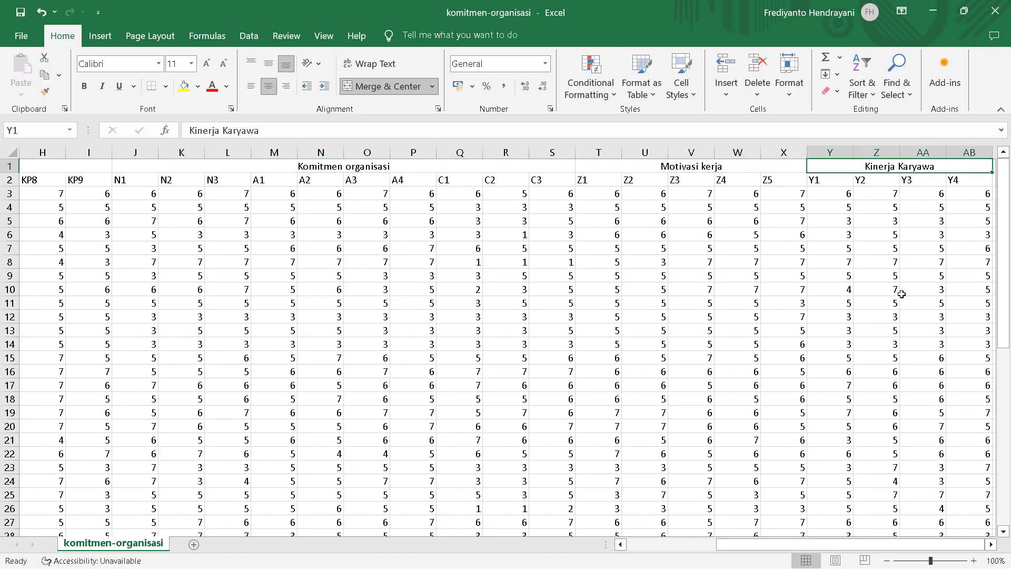
drag(858, 545, 757, 553)
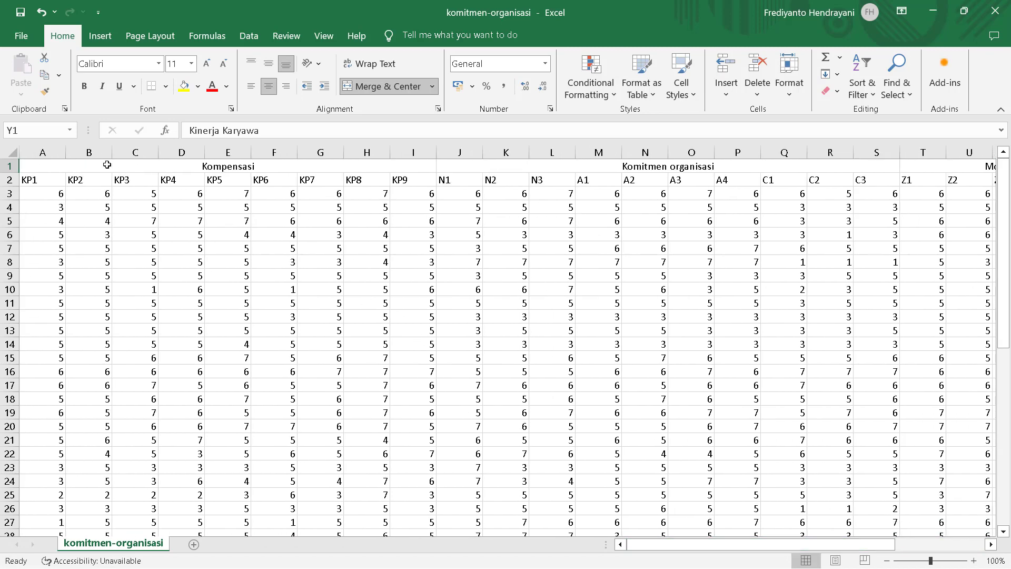
click(224, 168)
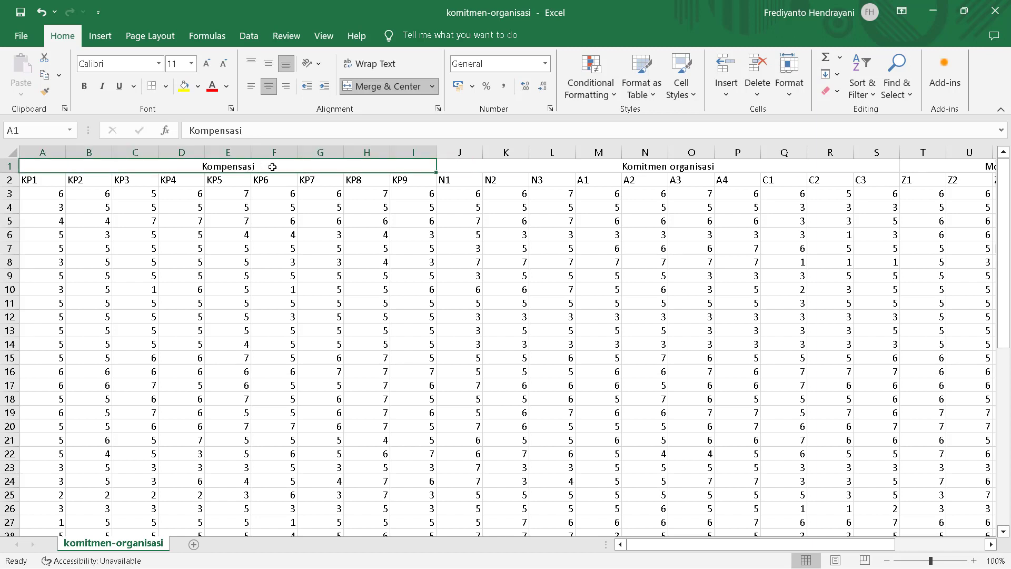
click(653, 169)
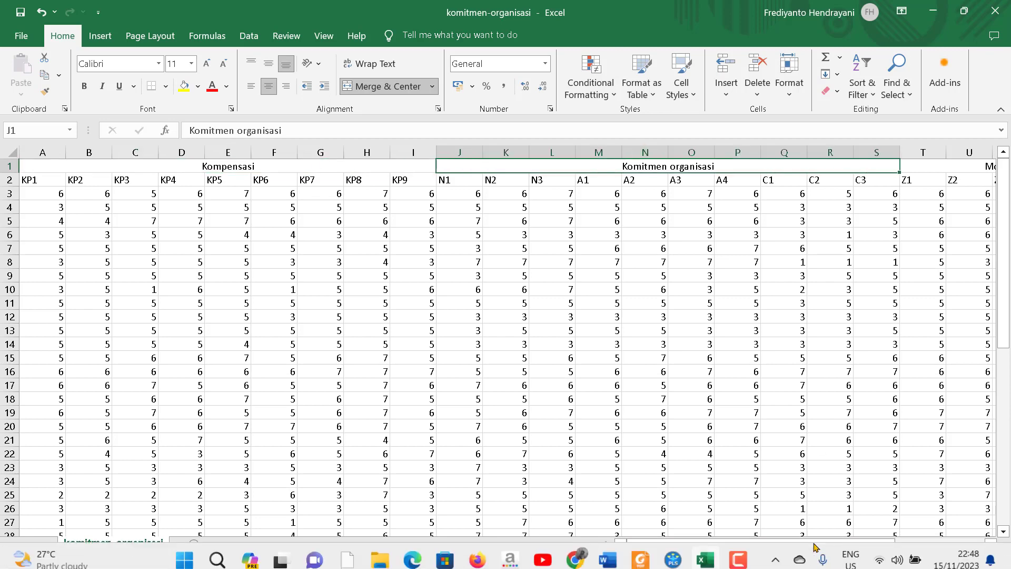
drag(763, 544, 853, 544)
click(699, 166)
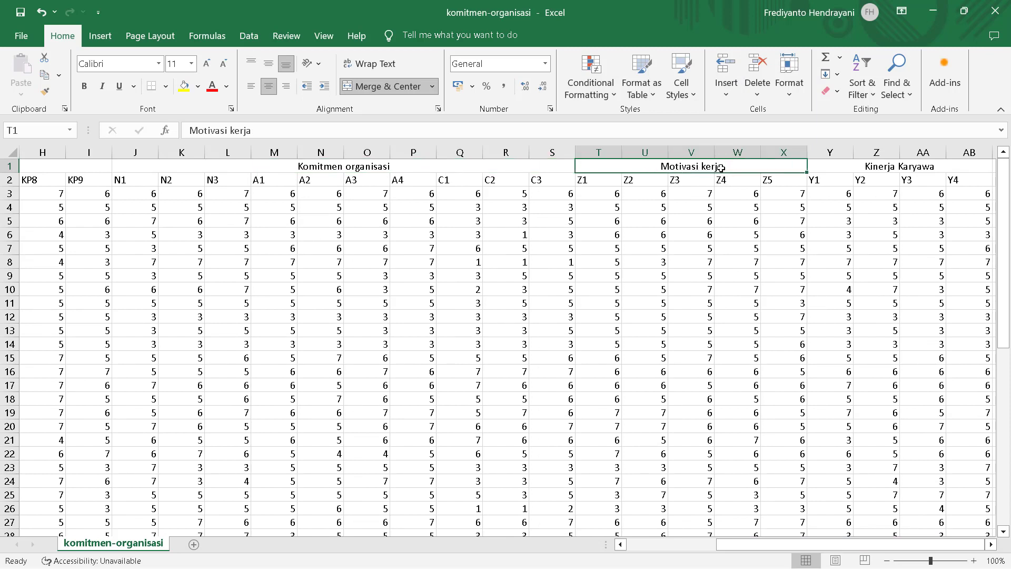
click(871, 168)
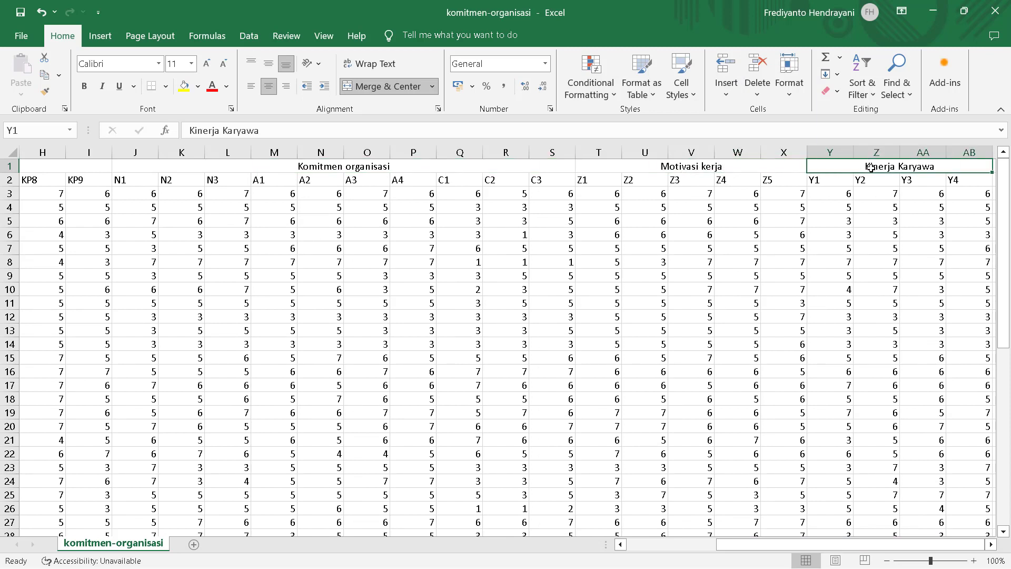
Step: Correct the spelling of the last variable heading in row 1 to "Kinerja Karyawan"
double_click(941, 167)
text(n)
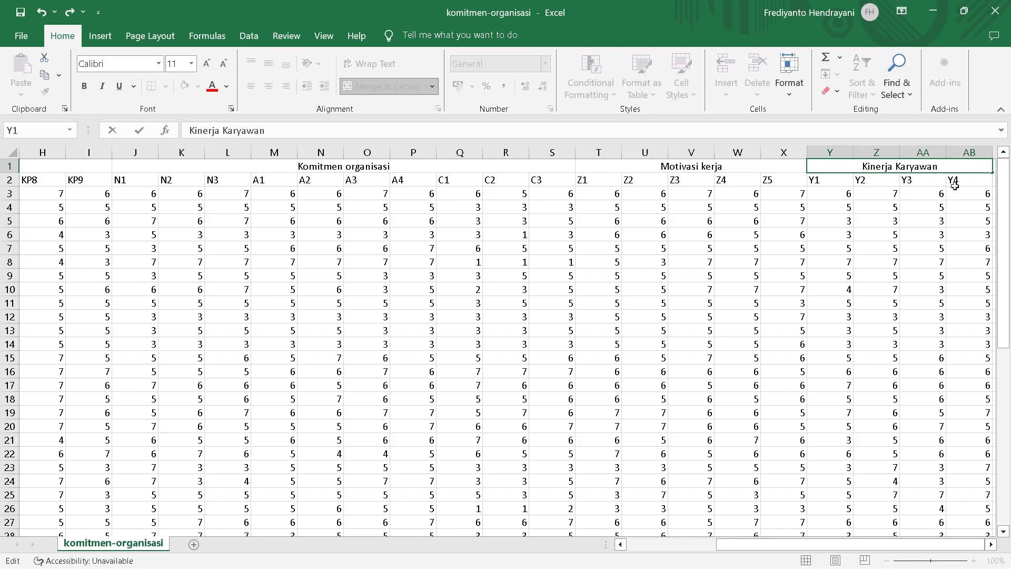
click(910, 206)
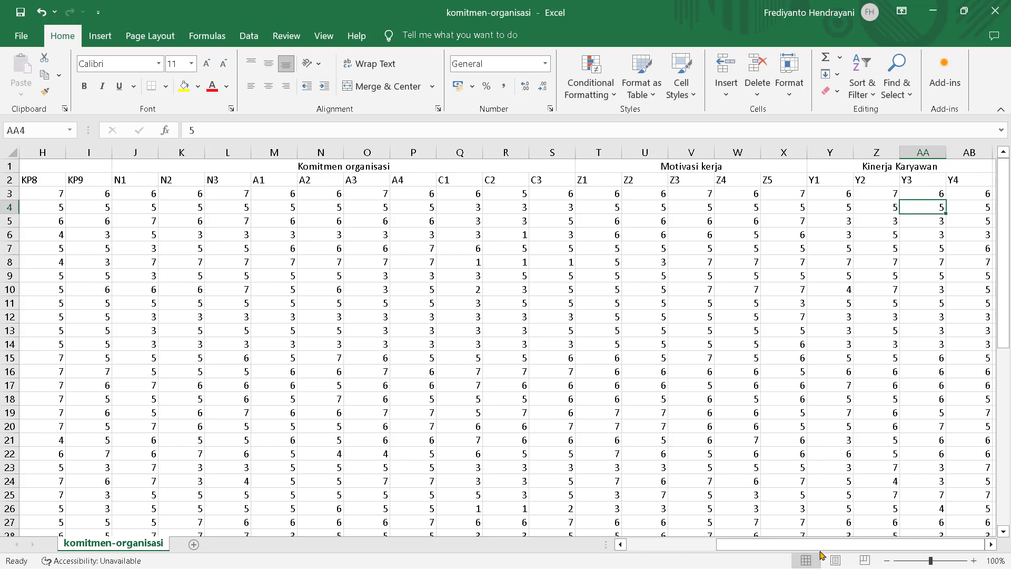
Step: Examine the Komitmen organisasi indicators in row 2 by dimension: N1 to N3, A1 to A4 and C1 to C3
drag(822, 545, 676, 545)
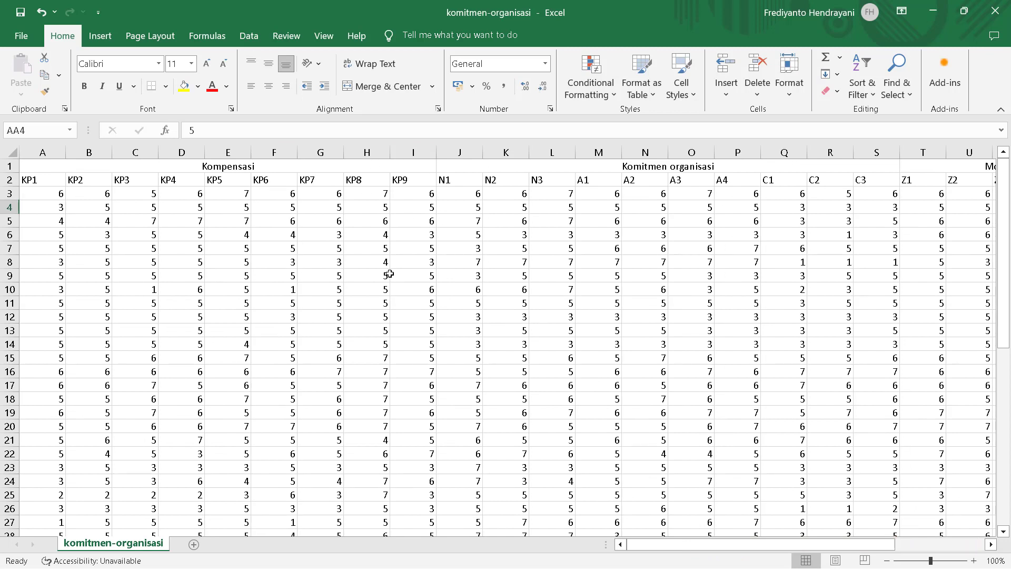
click(600, 165)
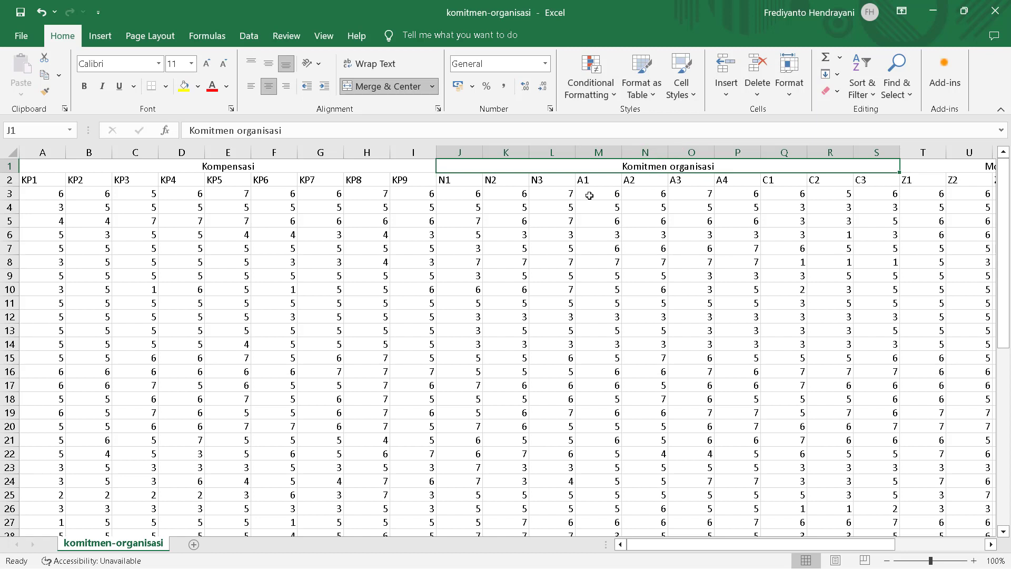
drag(447, 180, 897, 180)
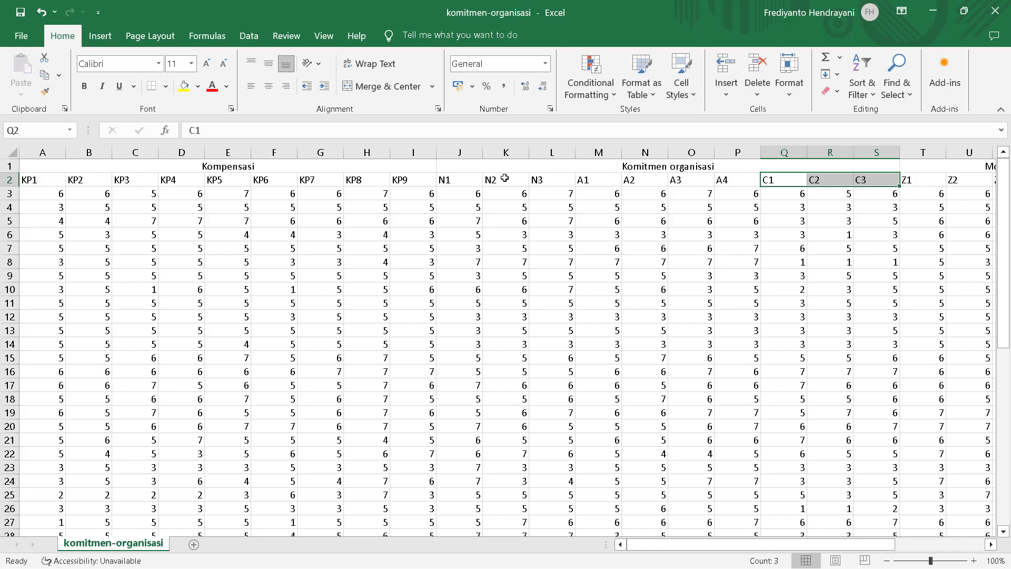
drag(448, 179, 687, 182)
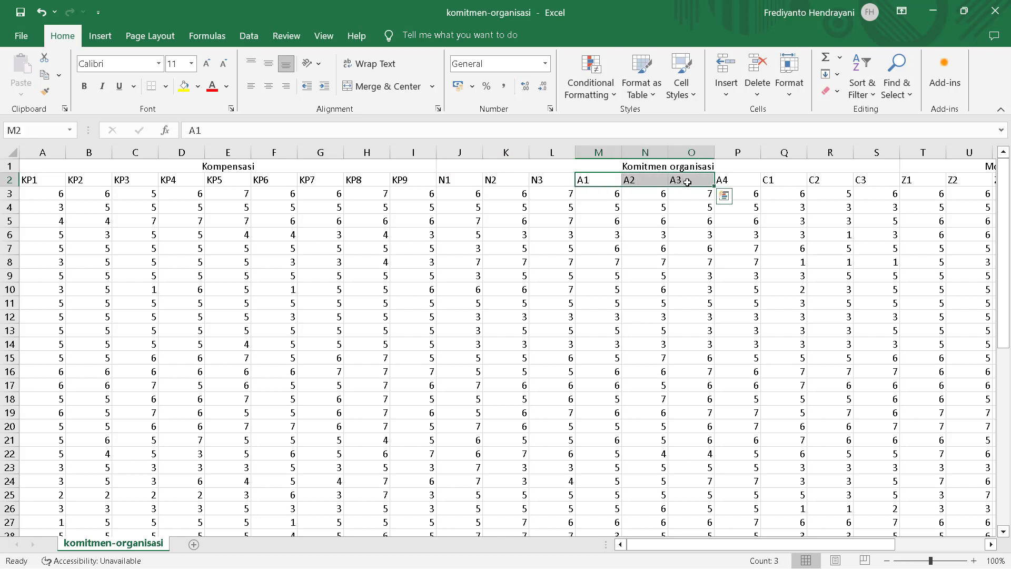
click(734, 180)
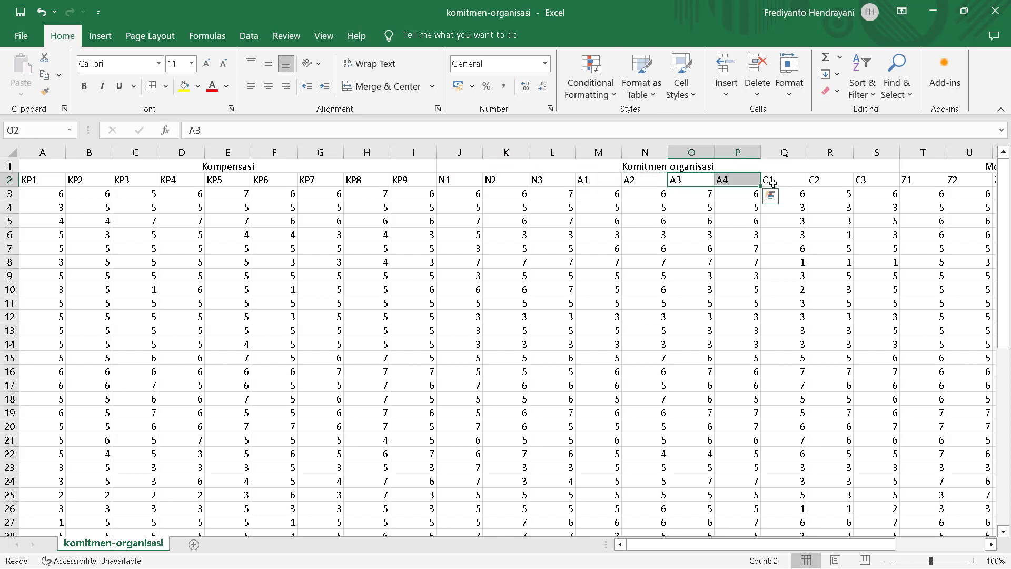
drag(774, 181, 893, 186)
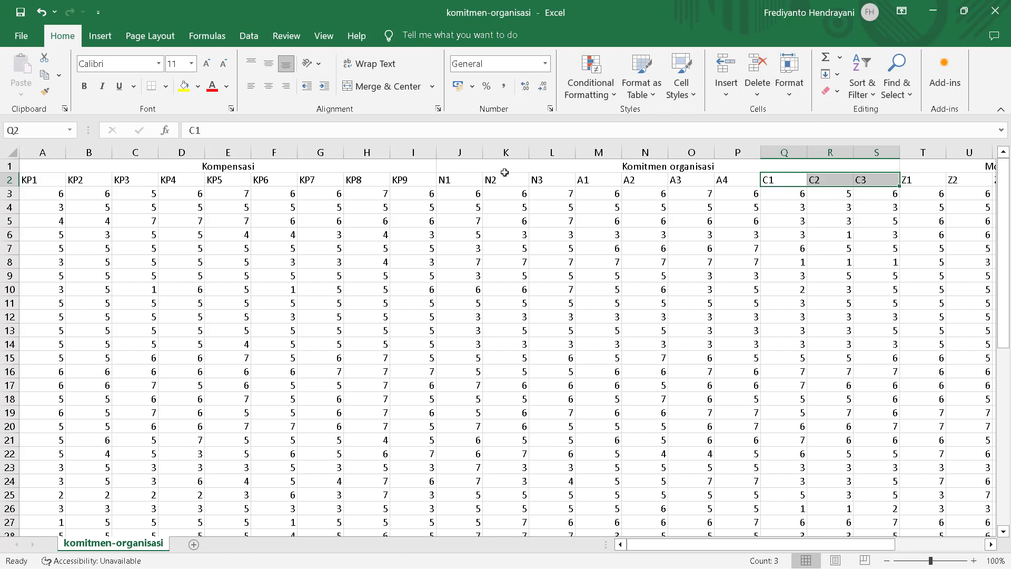
drag(445, 180, 583, 181)
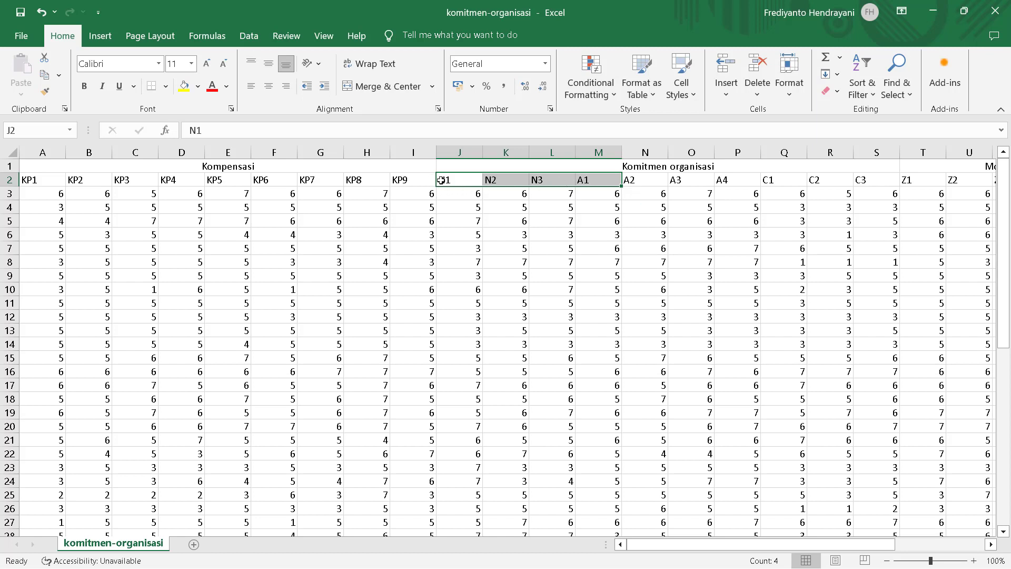
drag(447, 180, 740, 182)
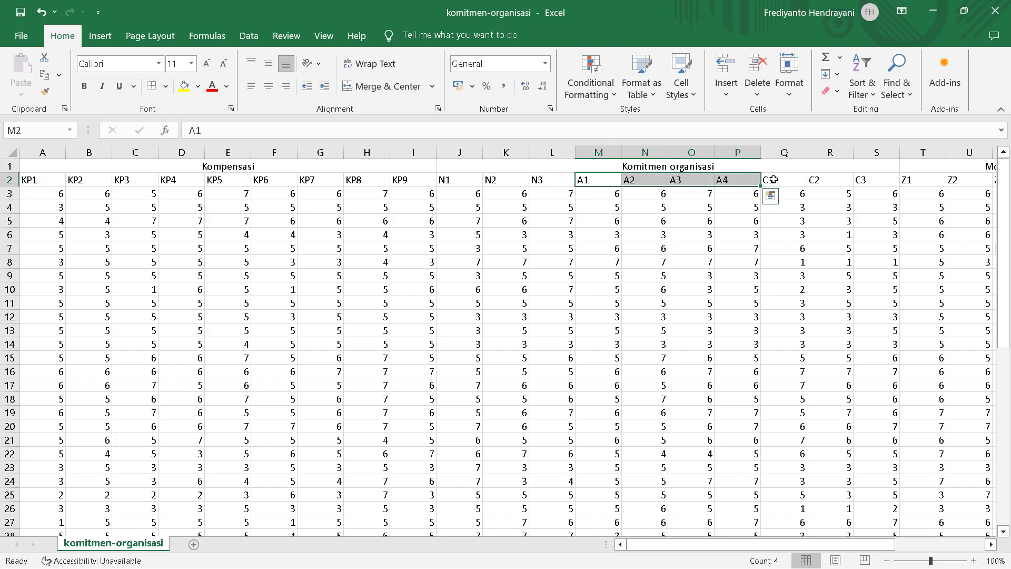
click(797, 180)
drag(813, 180, 868, 180)
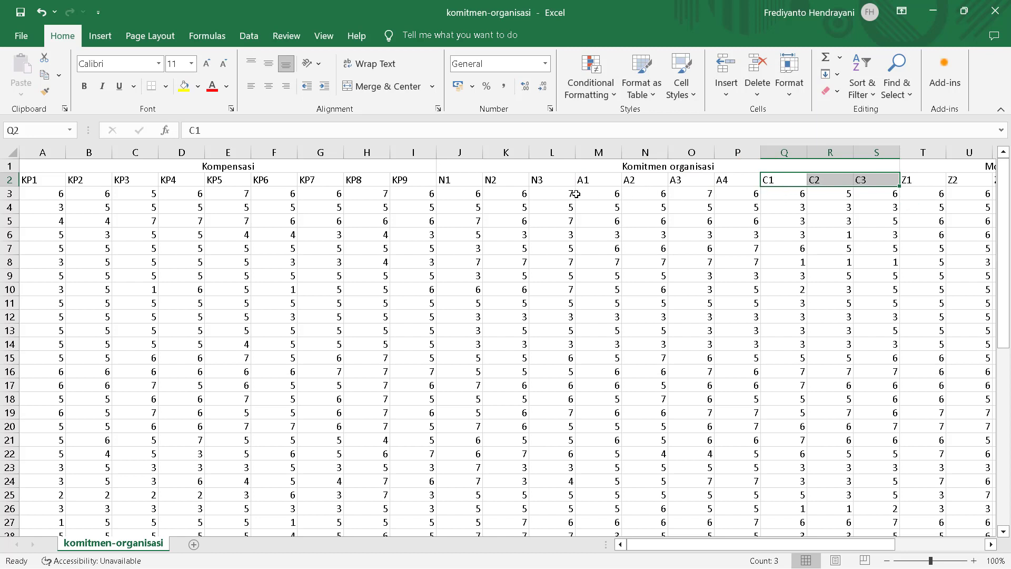
click(518, 164)
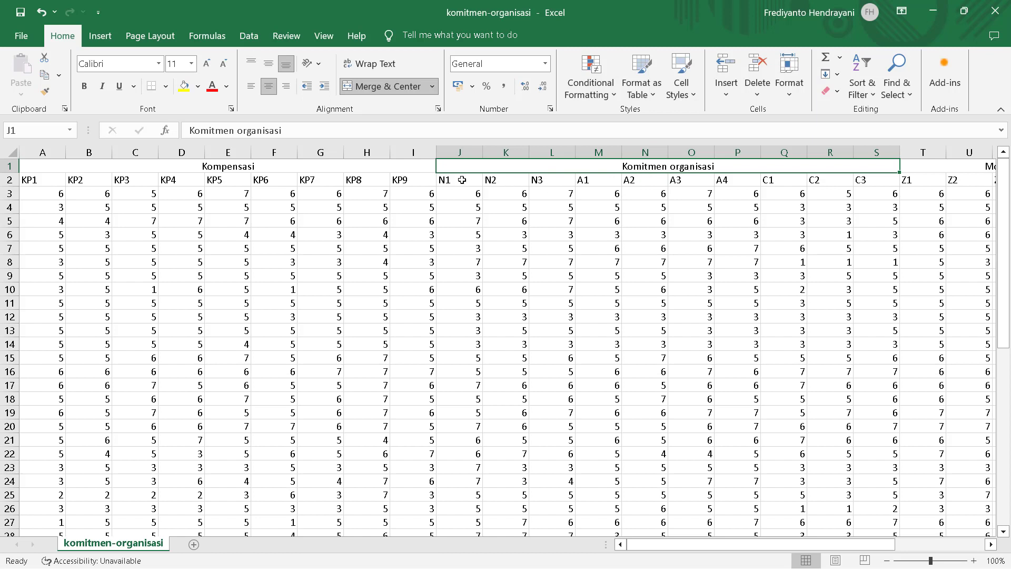
drag(462, 179, 878, 179)
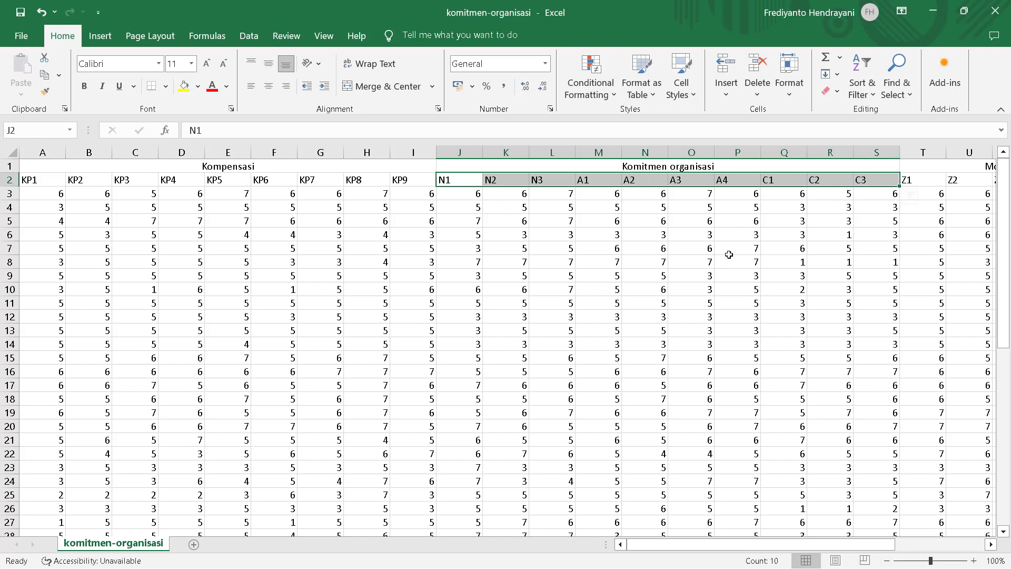
Step: Compare the row 2 indicators of Kompensasi (KP1–KP9), Motivasi kerja (Z1–Z5) and Kinerja Karyawan (Y1–Y4) with the Komitmen organisasi dimensions
click(220, 166)
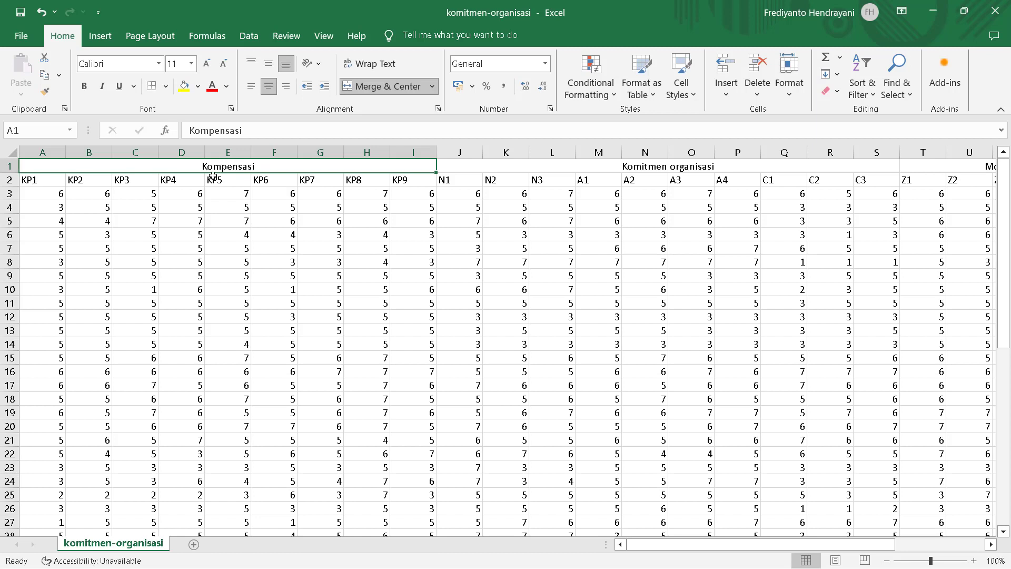
drag(36, 179, 409, 182)
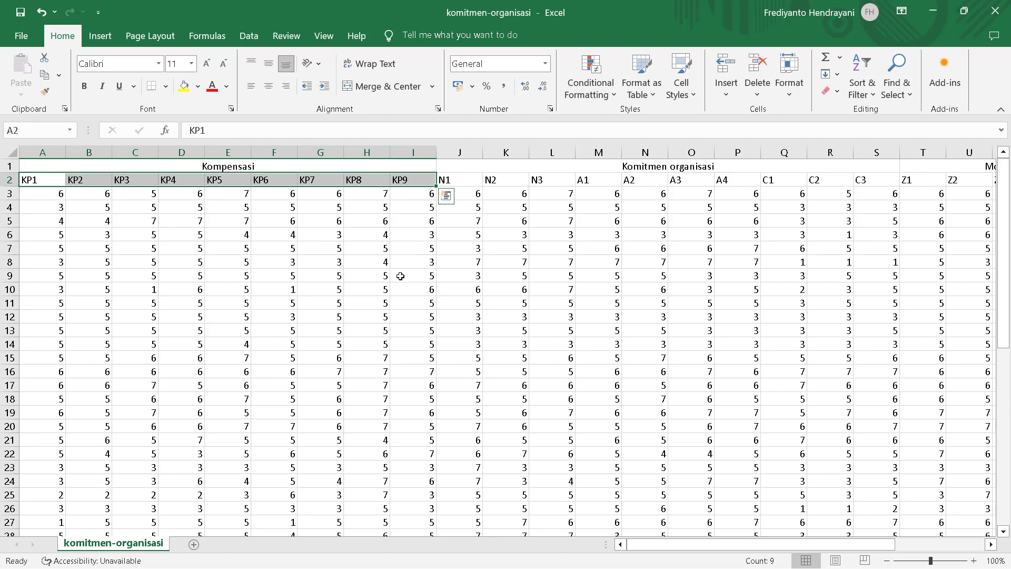
click(705, 454)
drag(730, 546, 820, 546)
click(663, 170)
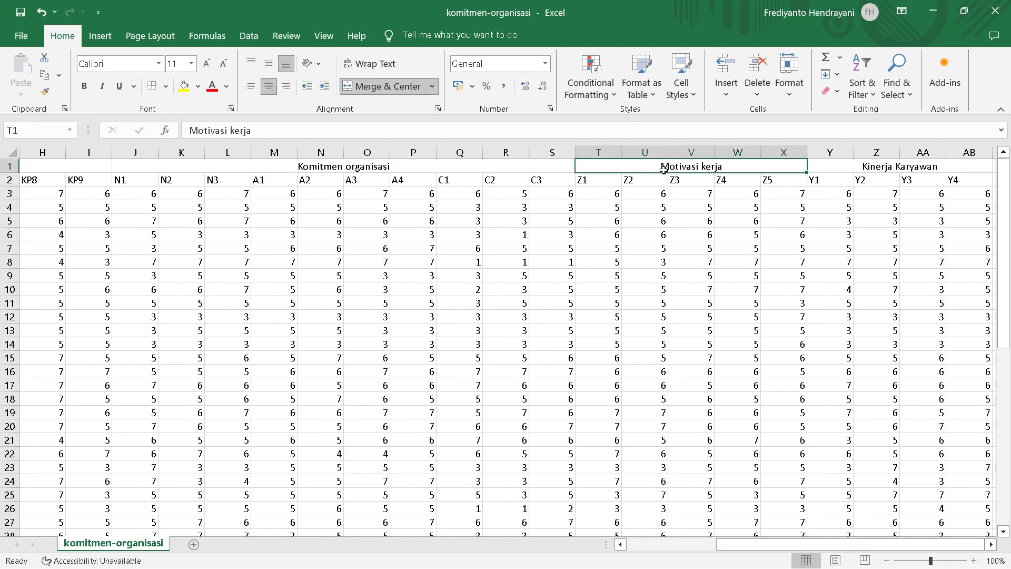
drag(602, 181, 786, 180)
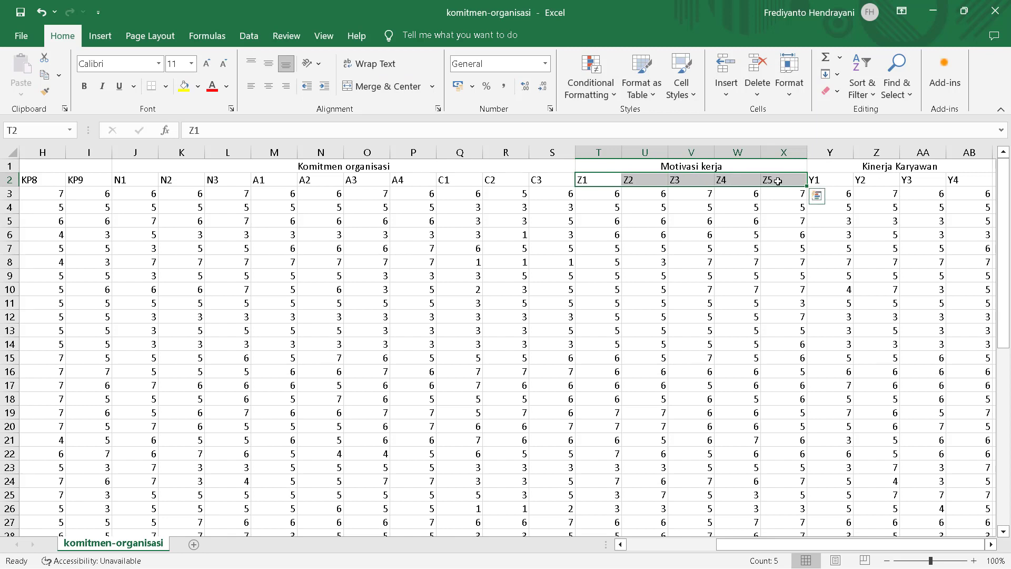
click(869, 167)
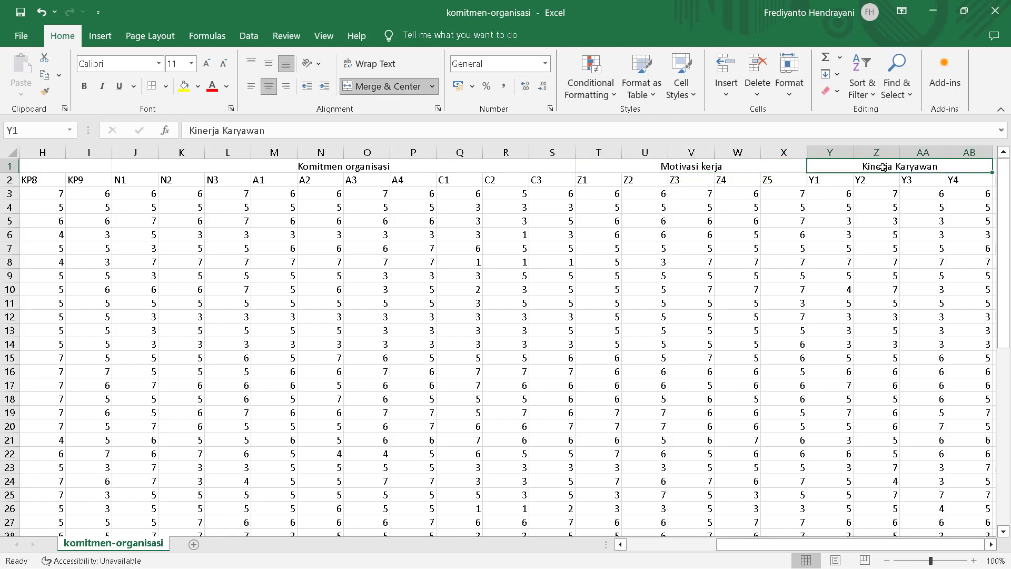
drag(825, 185, 939, 177)
click(784, 221)
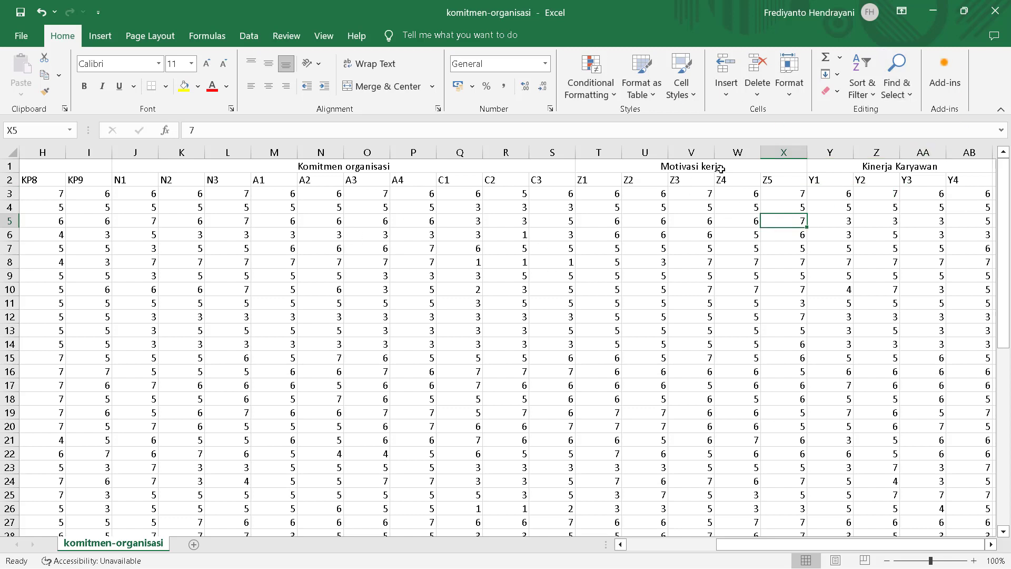
click(329, 170)
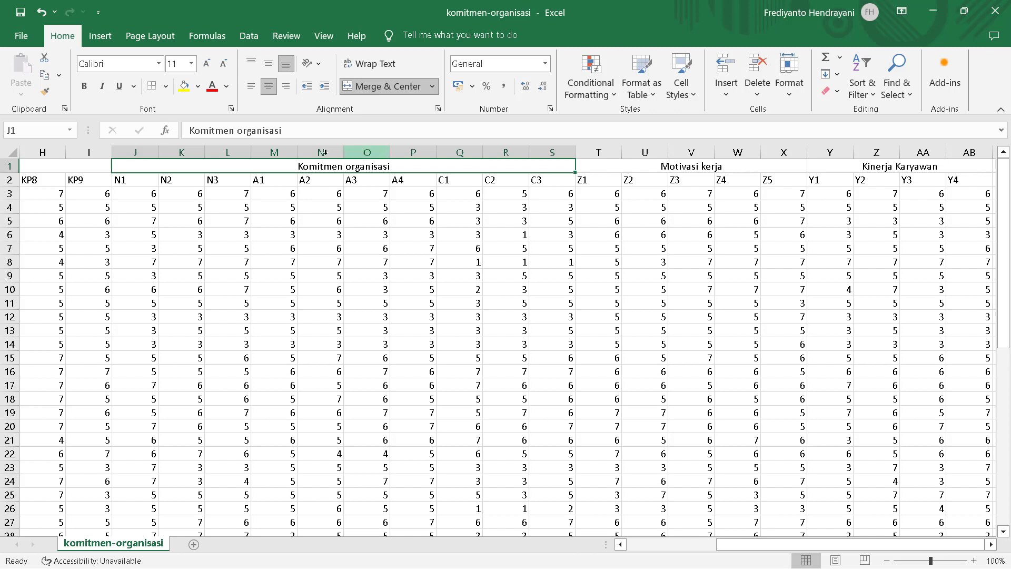
drag(123, 181, 559, 194)
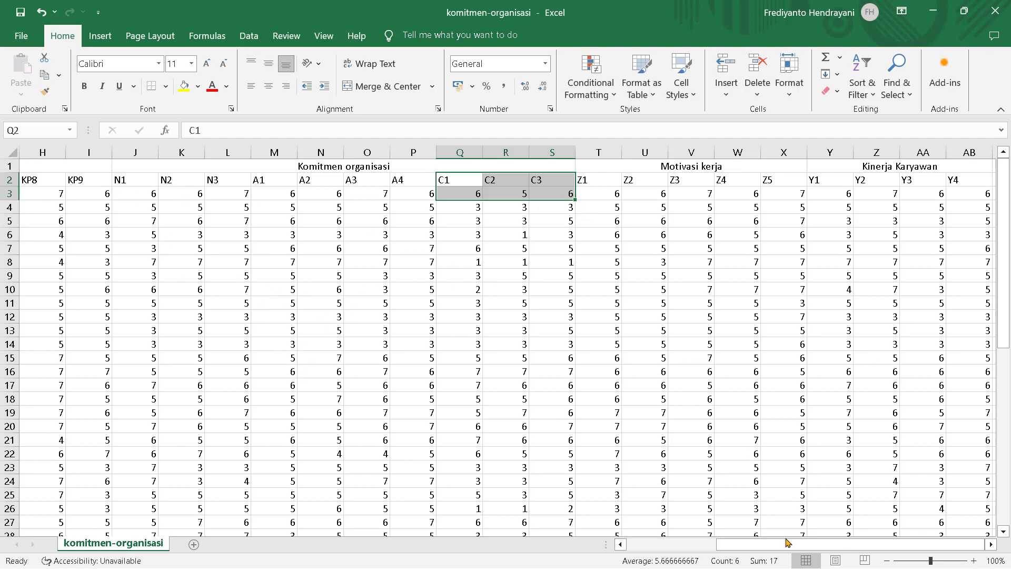
Step: Delete row 1 with the variable headings so the indicator codes head the columns, and save the file
drag(788, 547, 680, 549)
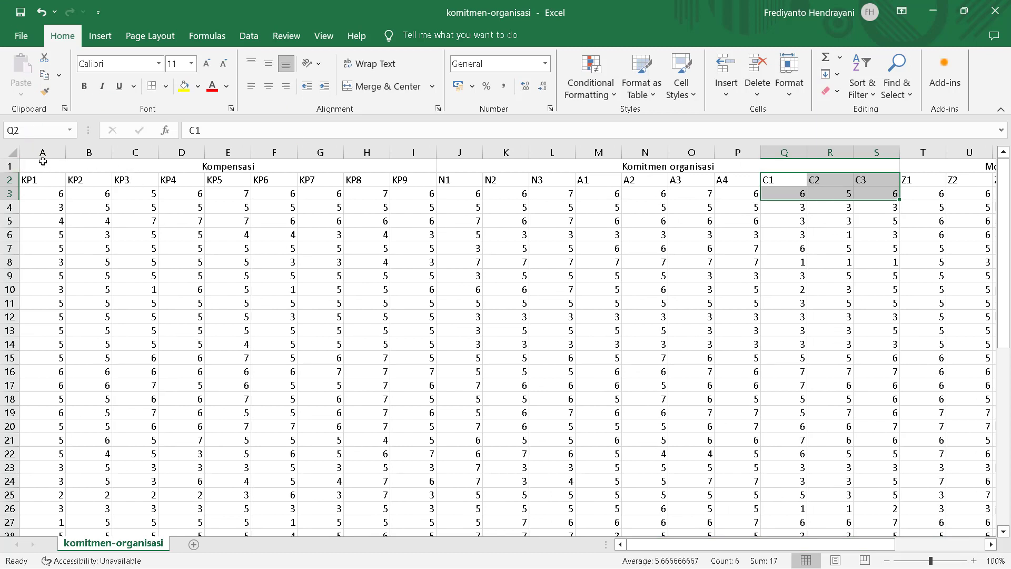
click(9, 166)
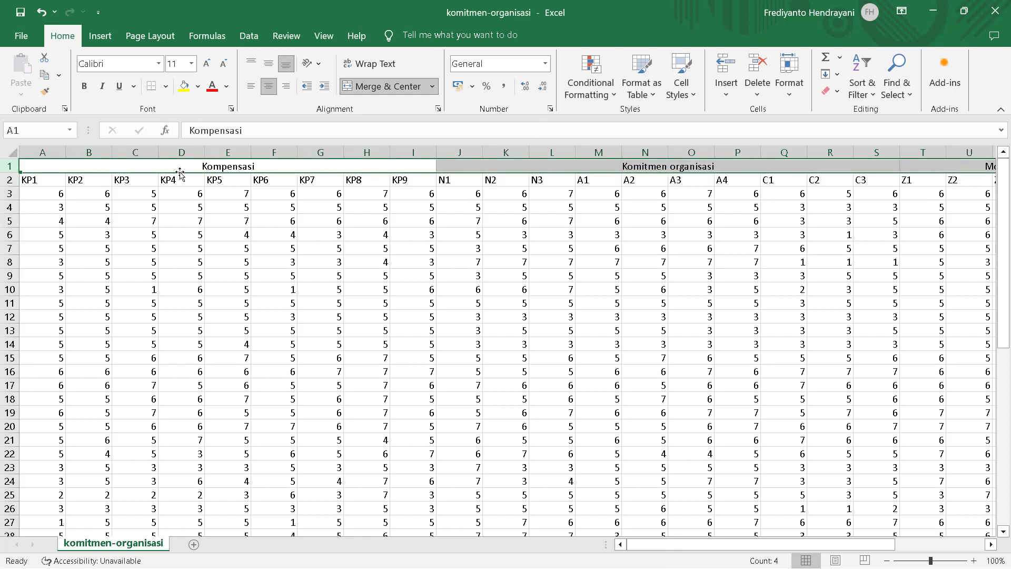
right_click(12, 166)
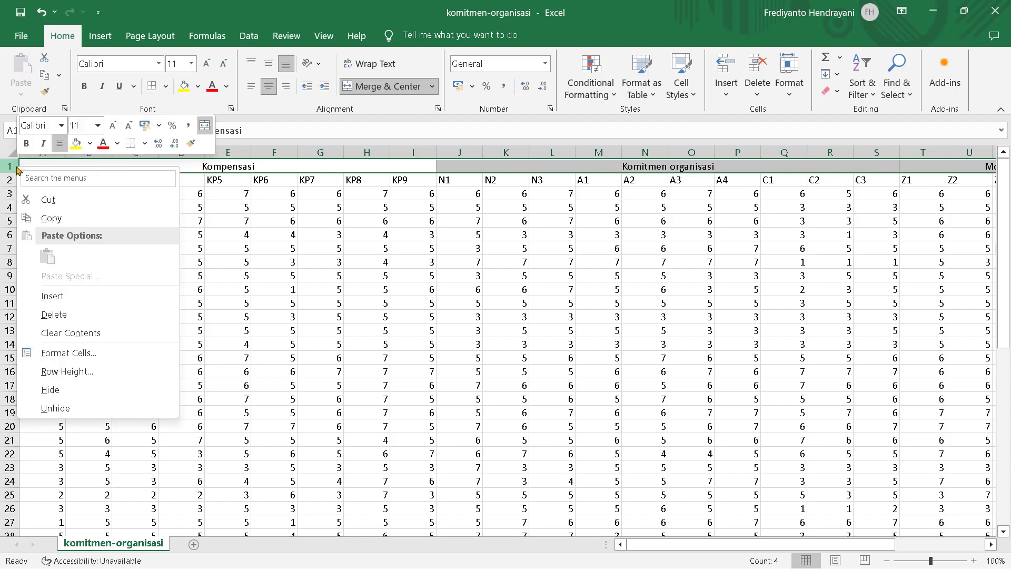
click(65, 318)
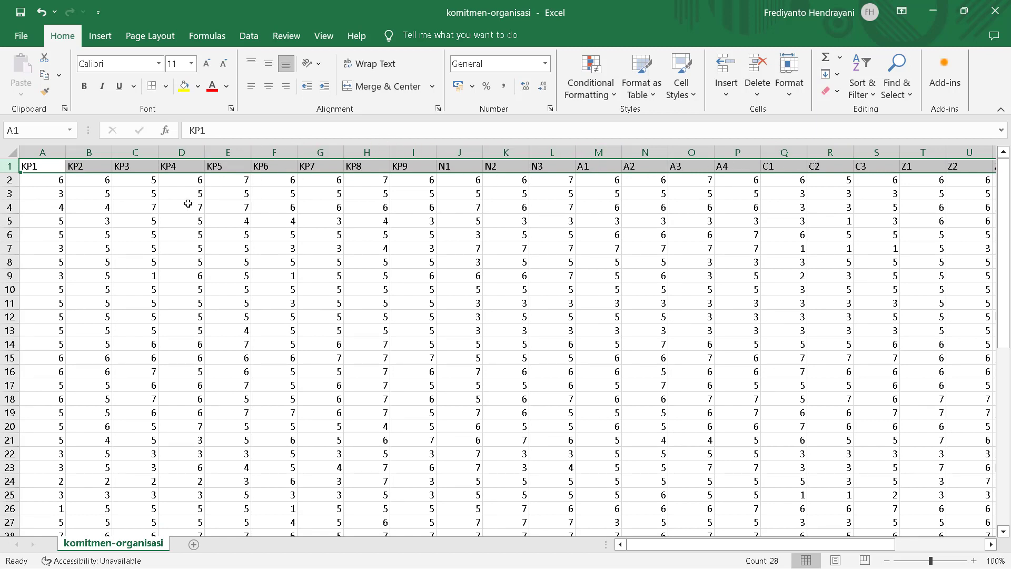
click(21, 35)
click(46, 241)
Step: Check the file type offered when saving a copy to this PC, without saving one, and close the workbook
click(23, 36)
click(51, 268)
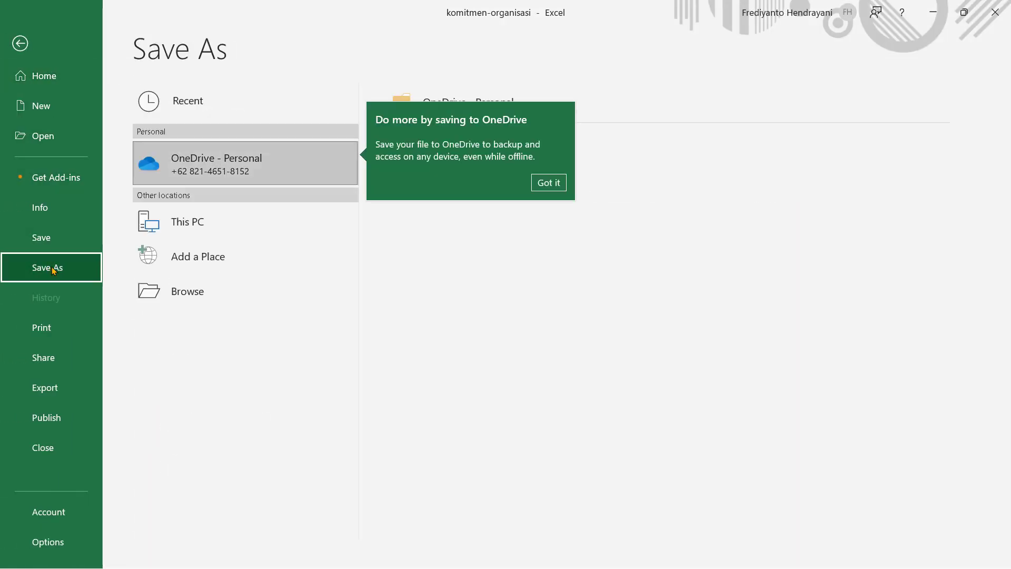
click(221, 220)
click(221, 221)
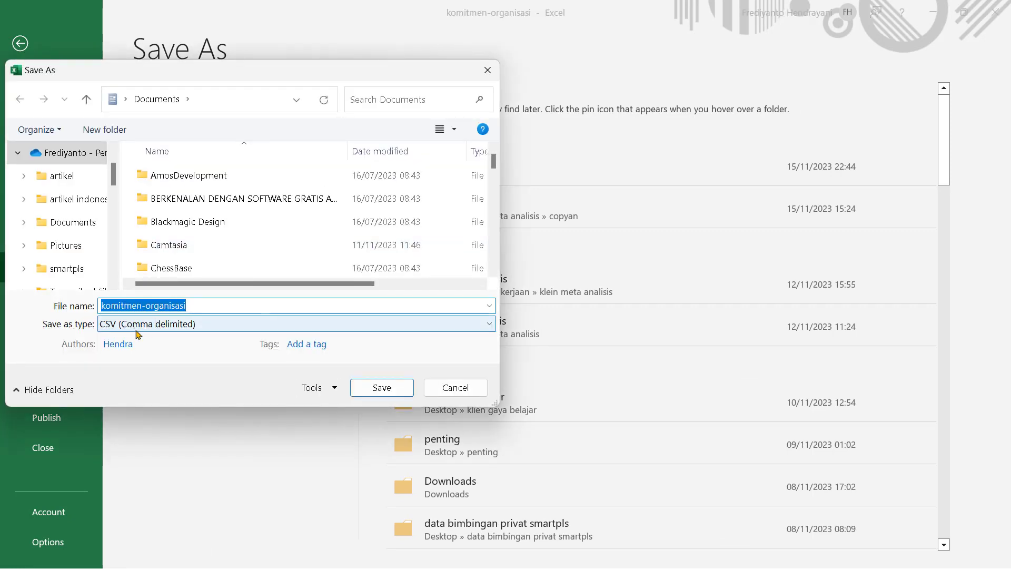
click(488, 70)
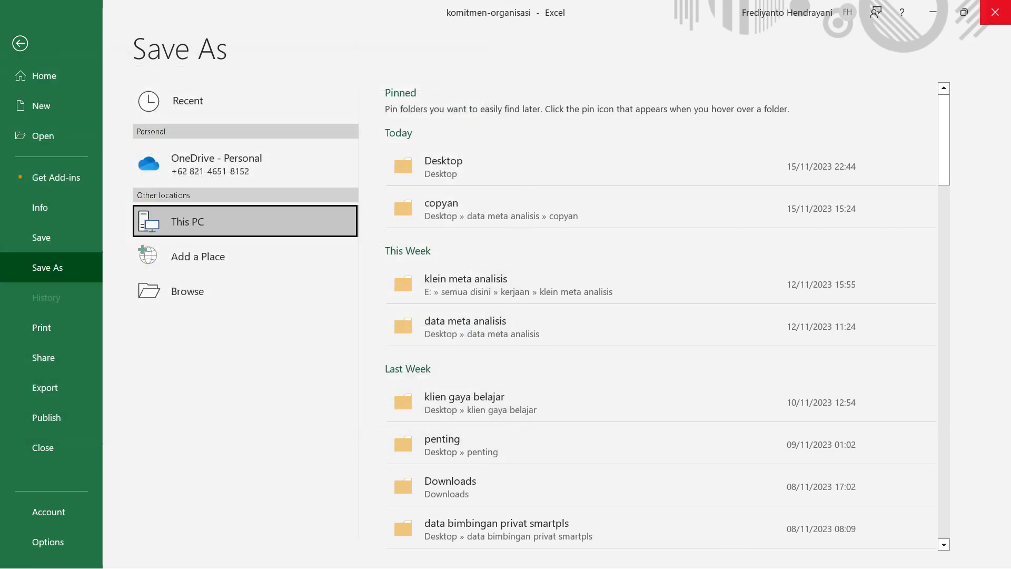
click(1005, 15)
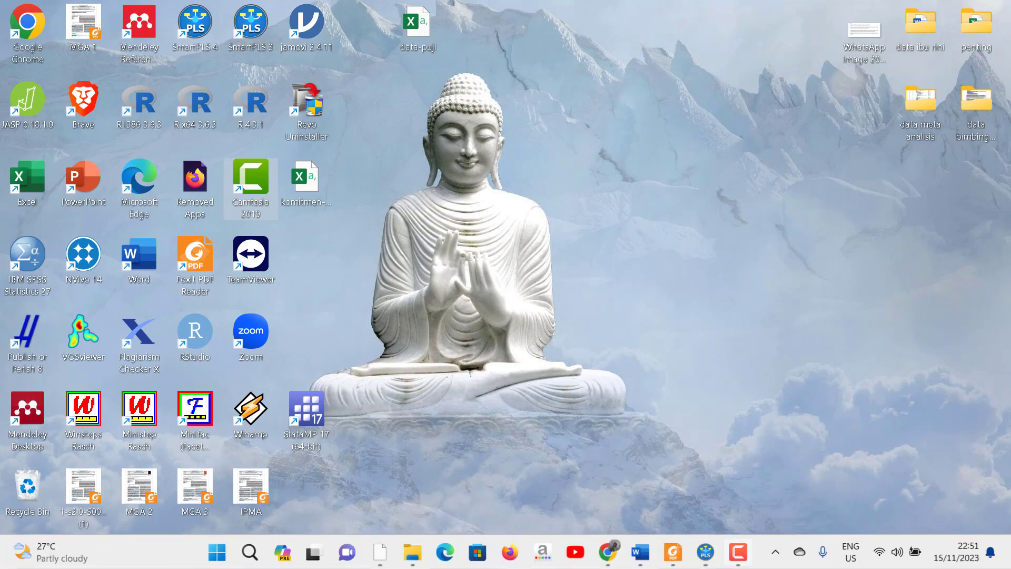
Step: Switch to SmartPLS and create a new project named "data komitmen"
click(706, 551)
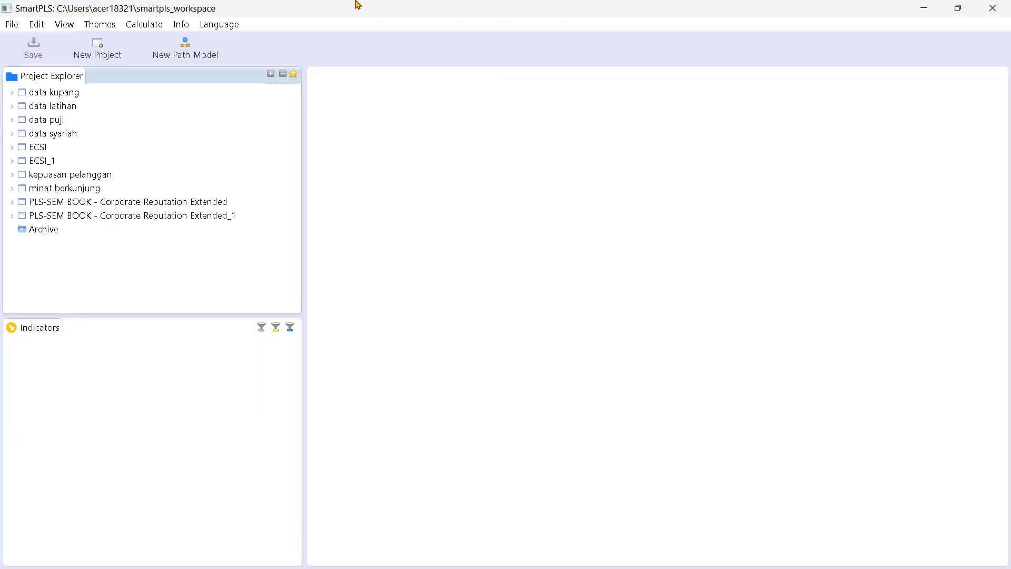
click(103, 51)
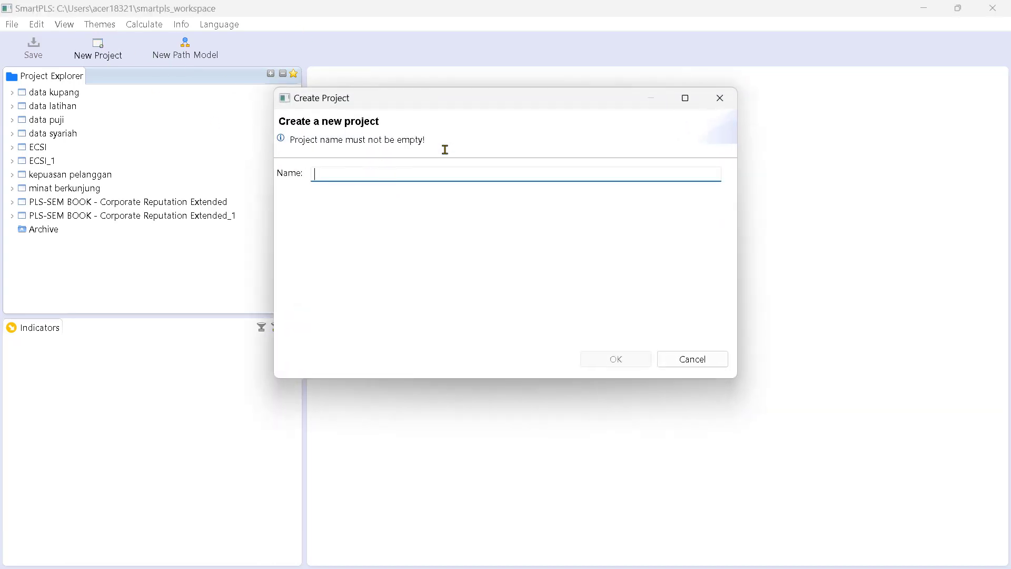
text(data komitmen)
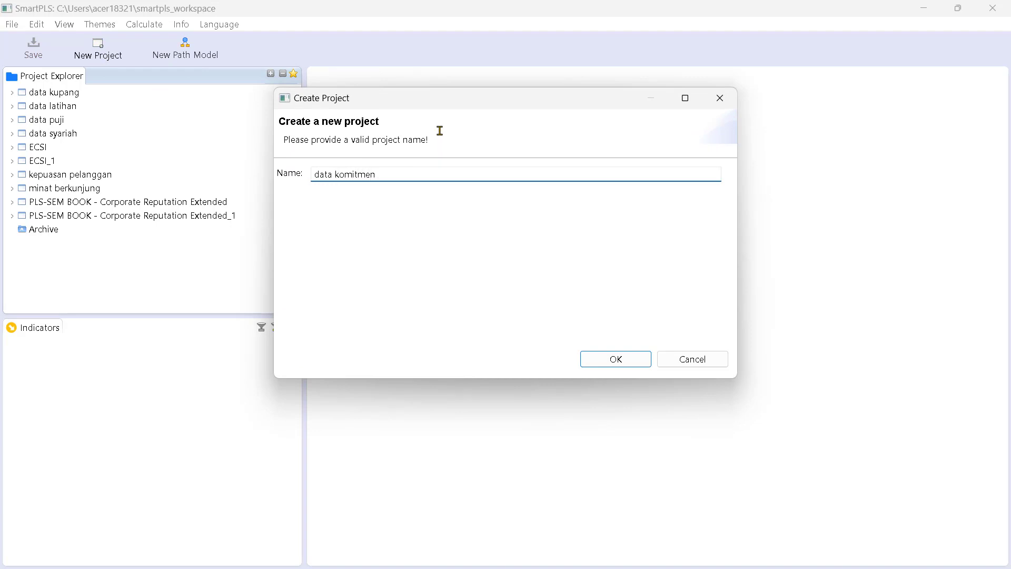
click(616, 368)
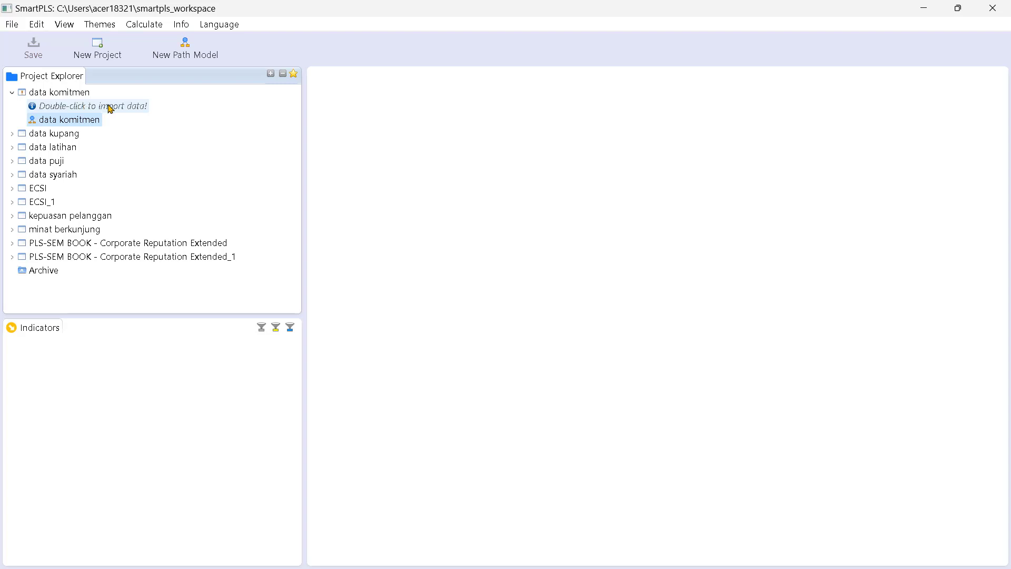
Step: Import the komitmen-organisasi CSV file from the Desktop into the data komitmen project under its default name
double_click(94, 109)
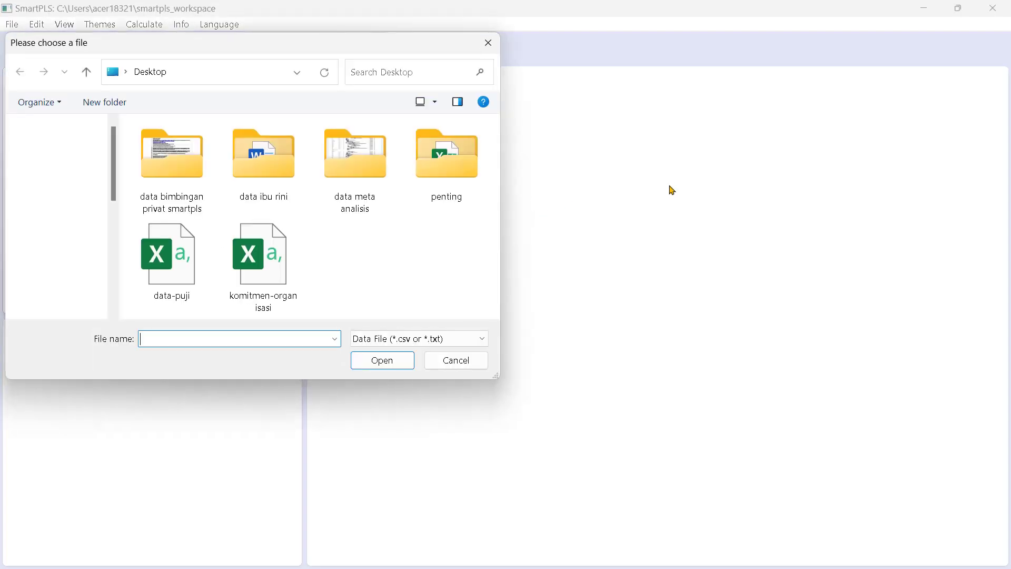
click(277, 262)
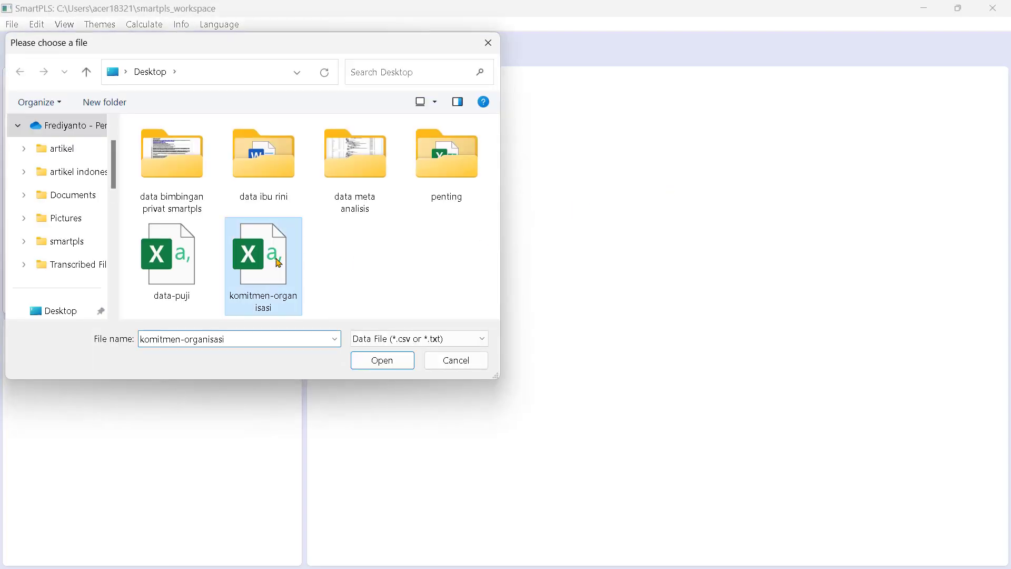
click(363, 360)
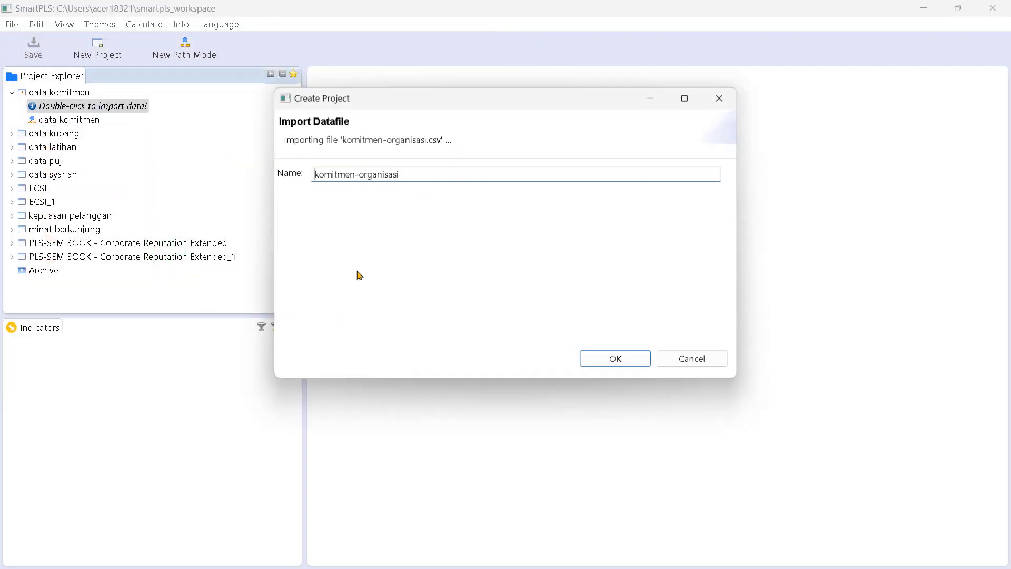
click(603, 365)
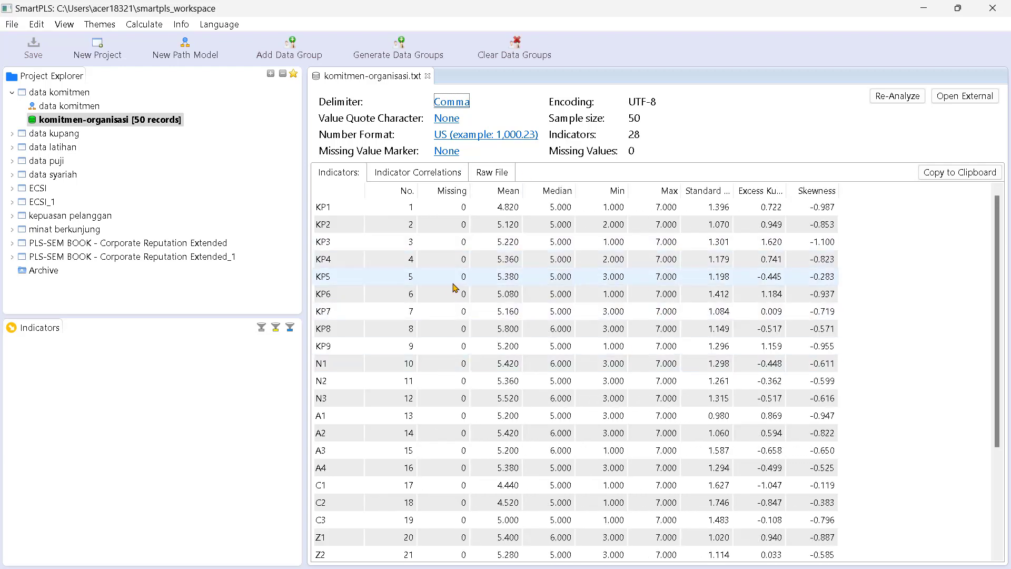
Step: Open the data komitmen path model and place indicators KP1 to KP9 on the canvas as a latent variable
click(69, 105)
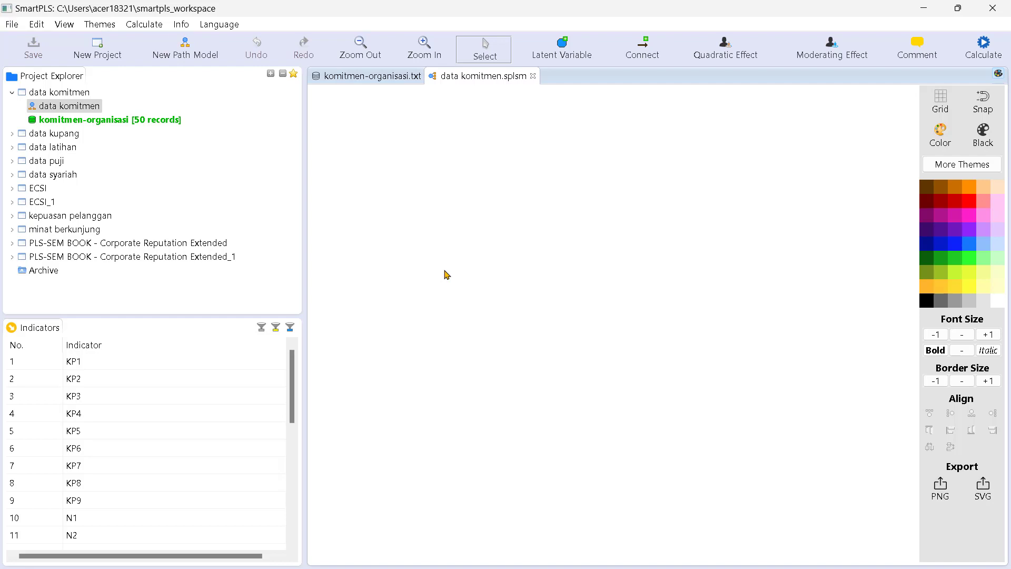
click(83, 363)
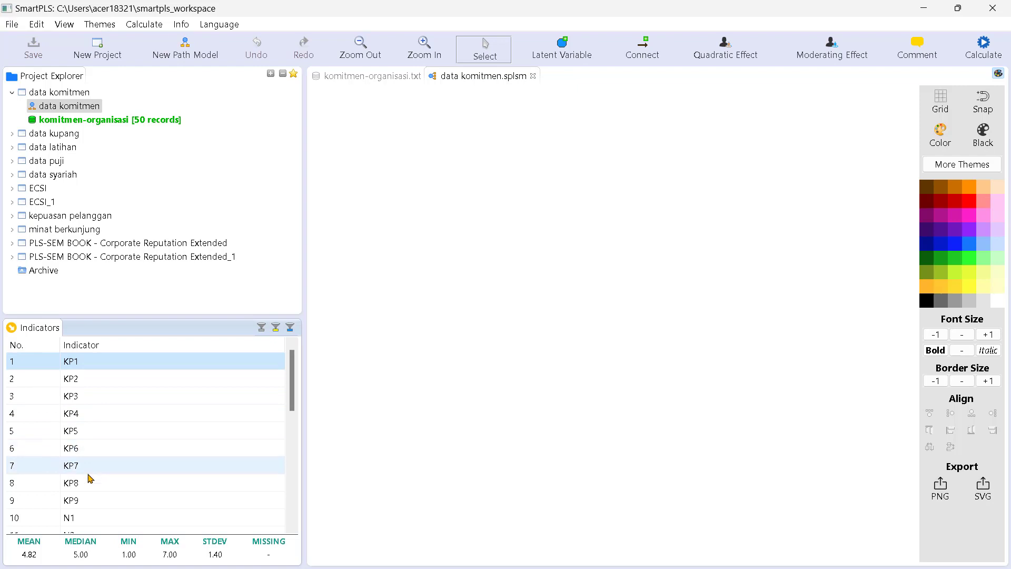
shift+click(90, 500)
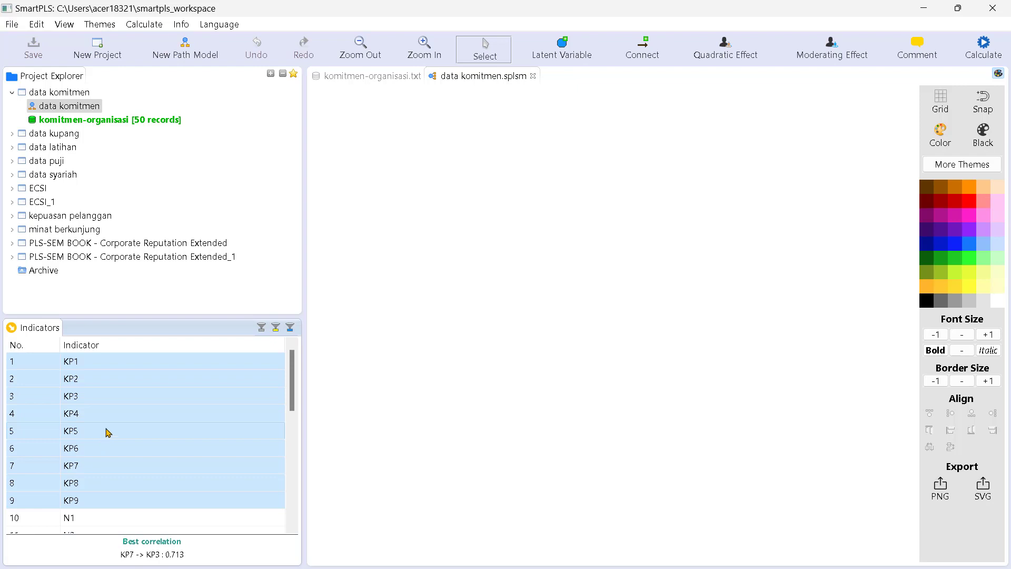
drag(107, 432, 474, 182)
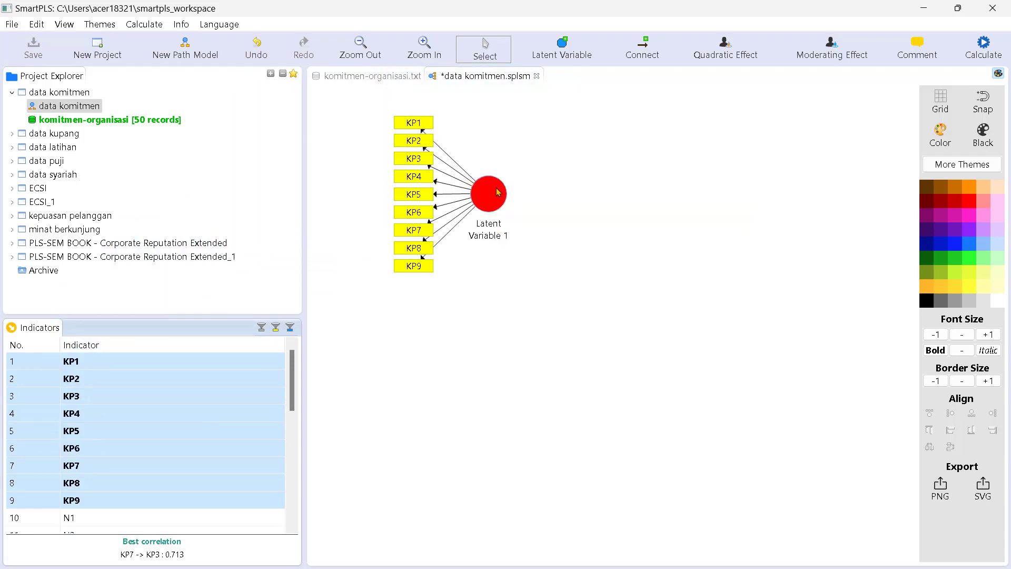
Step: Rename the latent variable with indicators KP1 to KP9 as "Kepuasan"
right_click(498, 192)
click(524, 183)
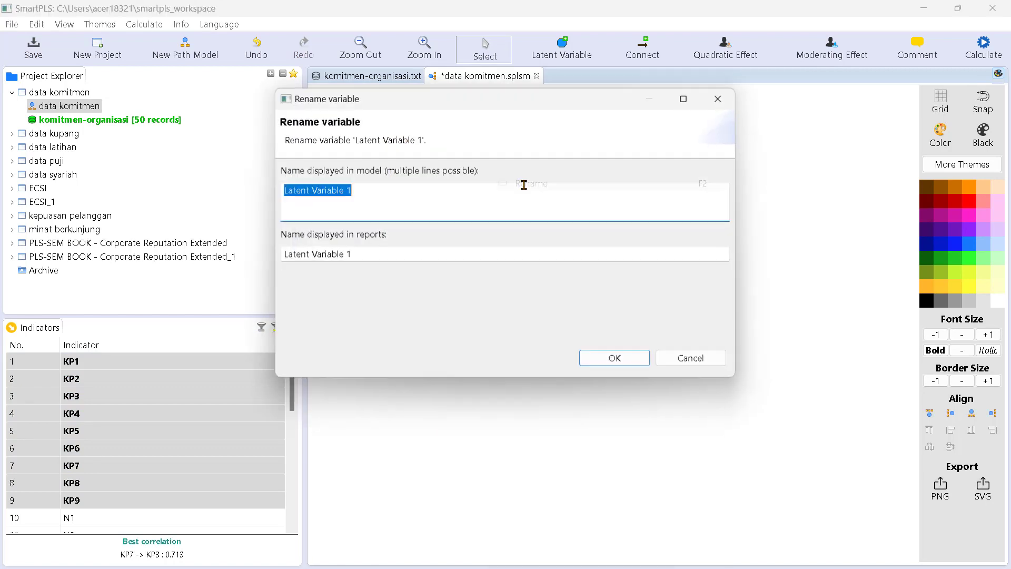
text(Kepu)
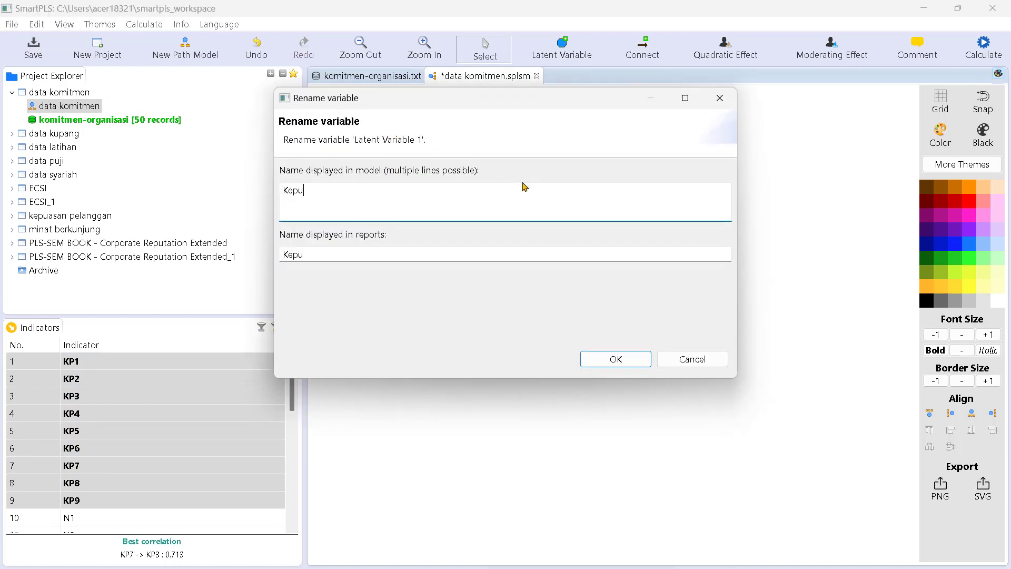
text(asan)
click(585, 358)
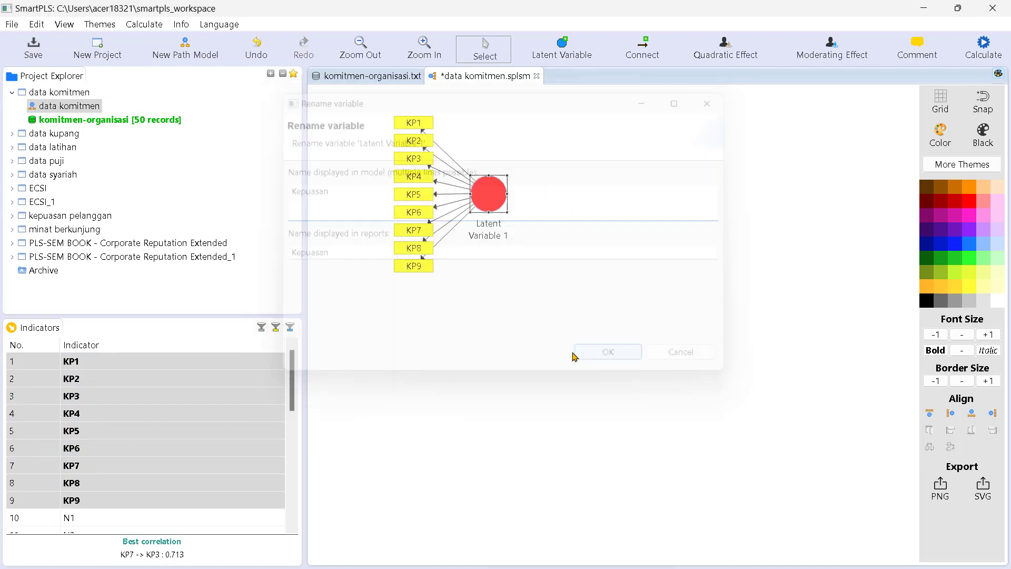
click(568, 145)
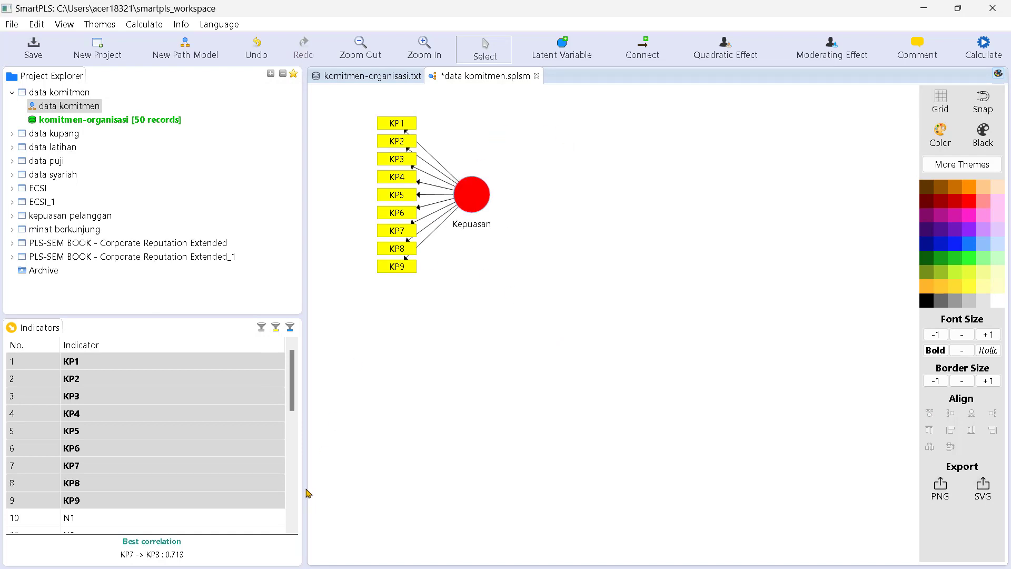
Step: Add a latent variable with indicators N1 to N3 to the canvas below Kepuasan
drag(293, 376, 293, 413)
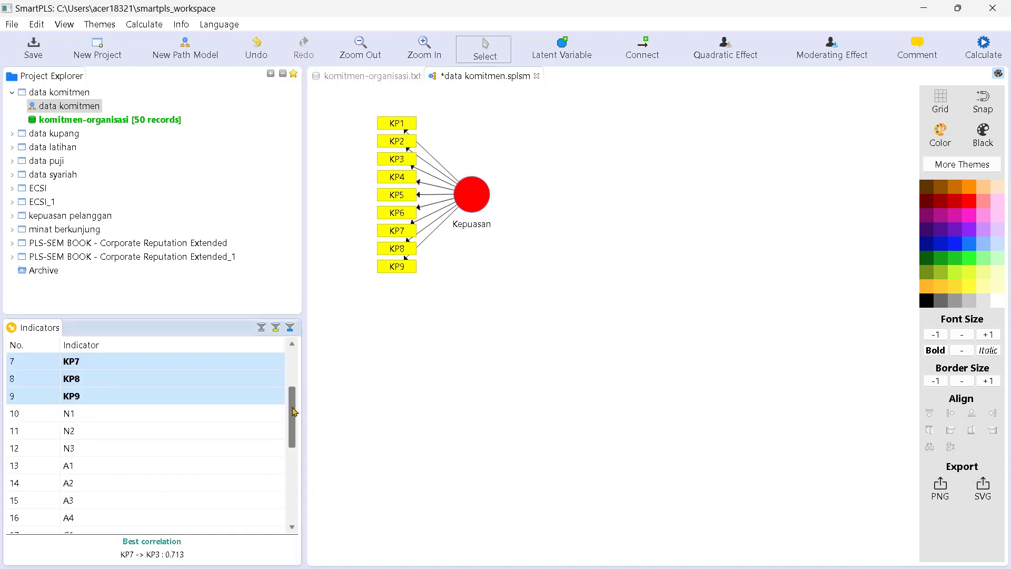
click(112, 410)
drag(112, 410, 473, 357)
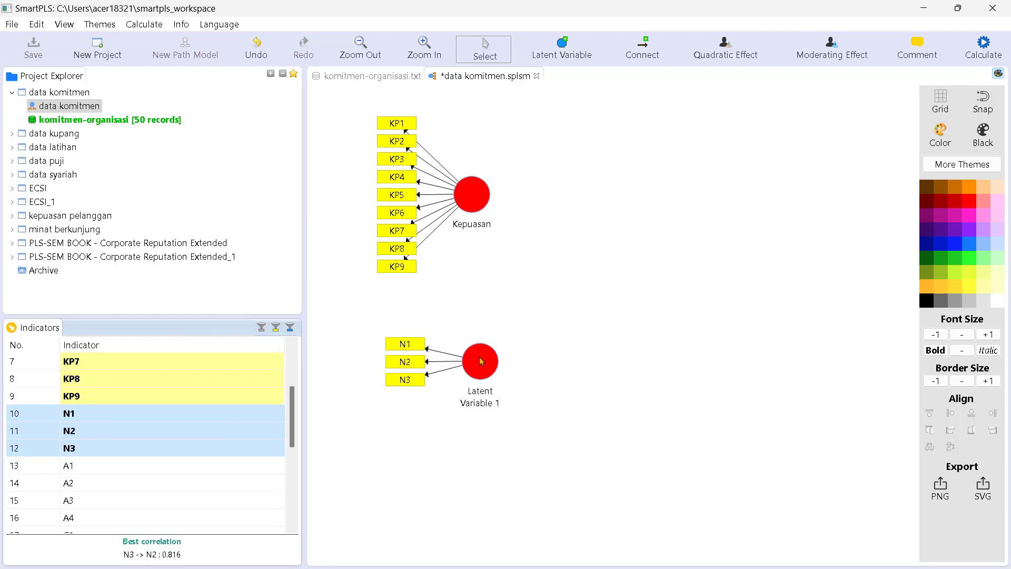
mouse_move(481, 361)
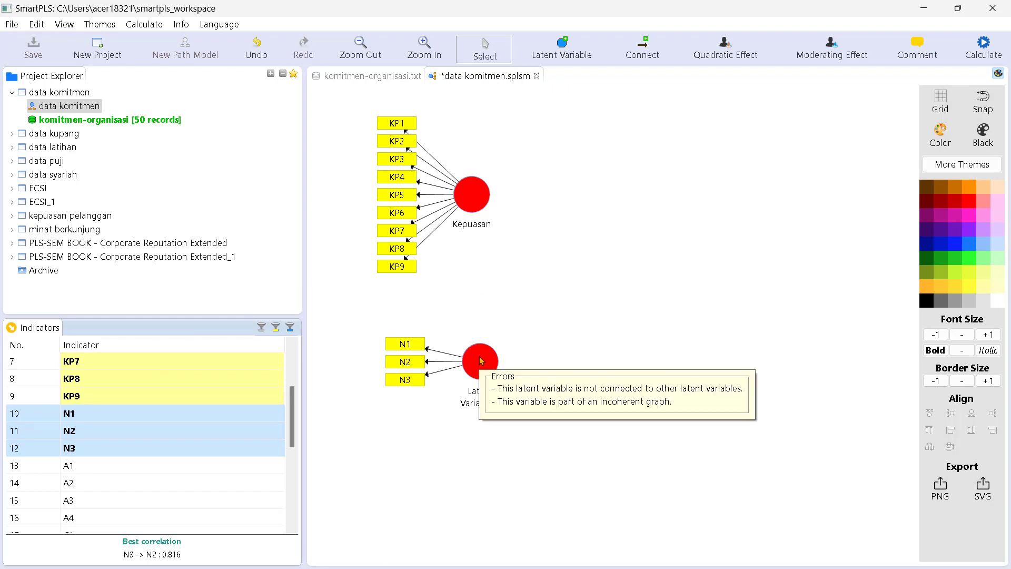
Step: Add a latent variable with indicators A1 to A4 below the N1–N3 construct
click(119, 466)
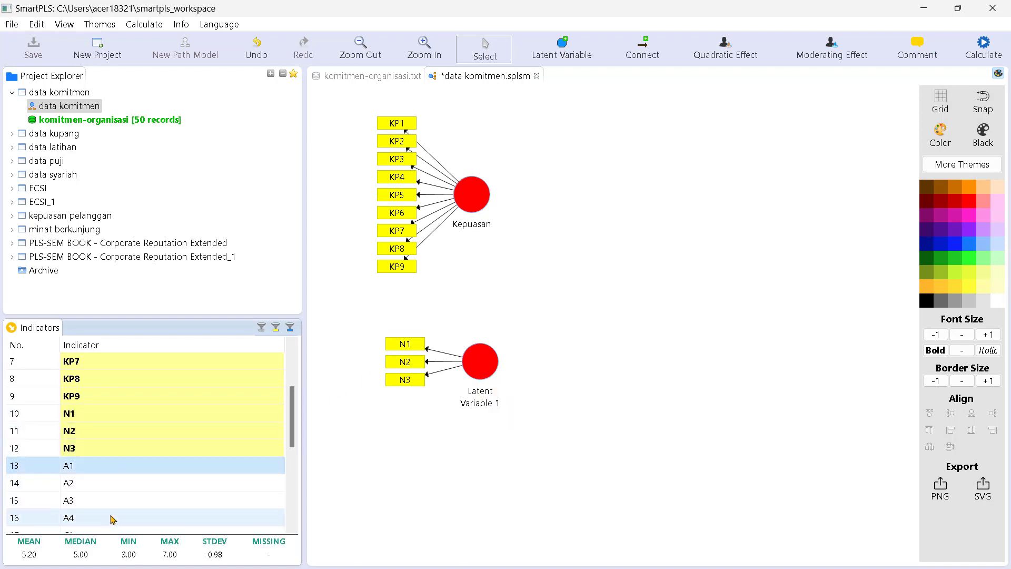
scroll(294, 439, down, 1)
scroll(294, 438, down, 1)
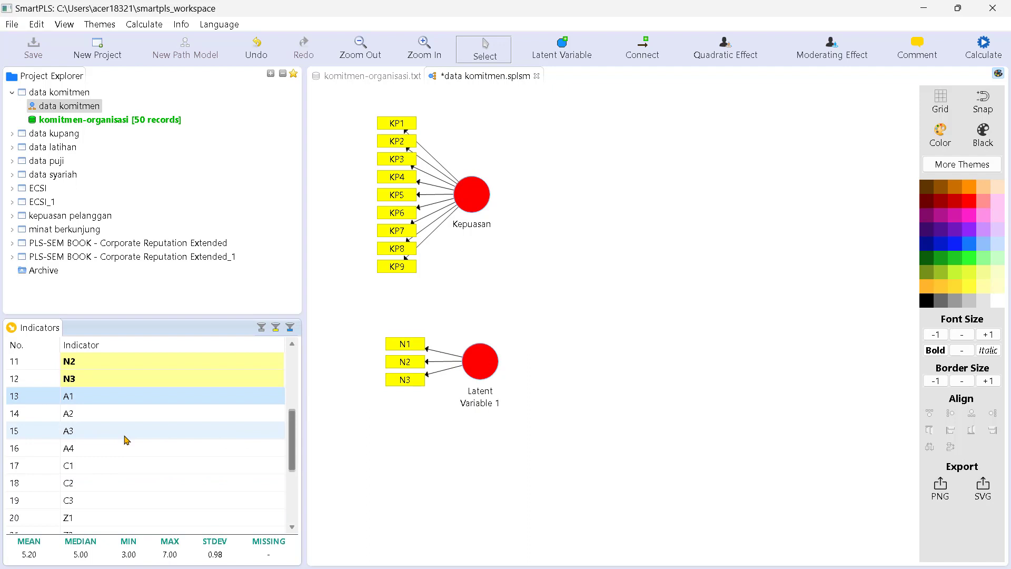
shift+click(96, 446)
drag(100, 436, 462, 456)
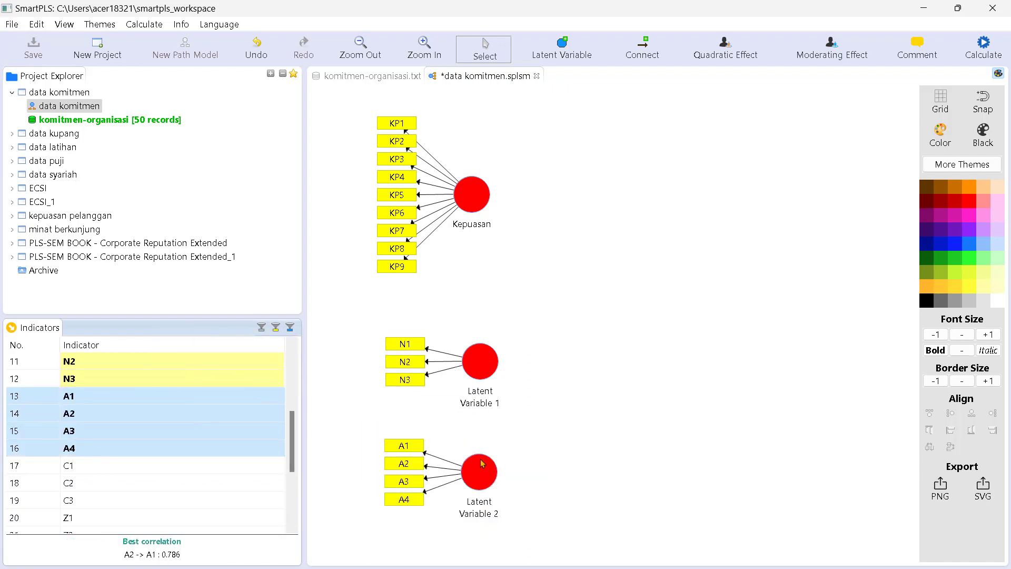
Step: Rename the latent variable with indicators N1 to N3 as "normatif"
right_click(475, 375)
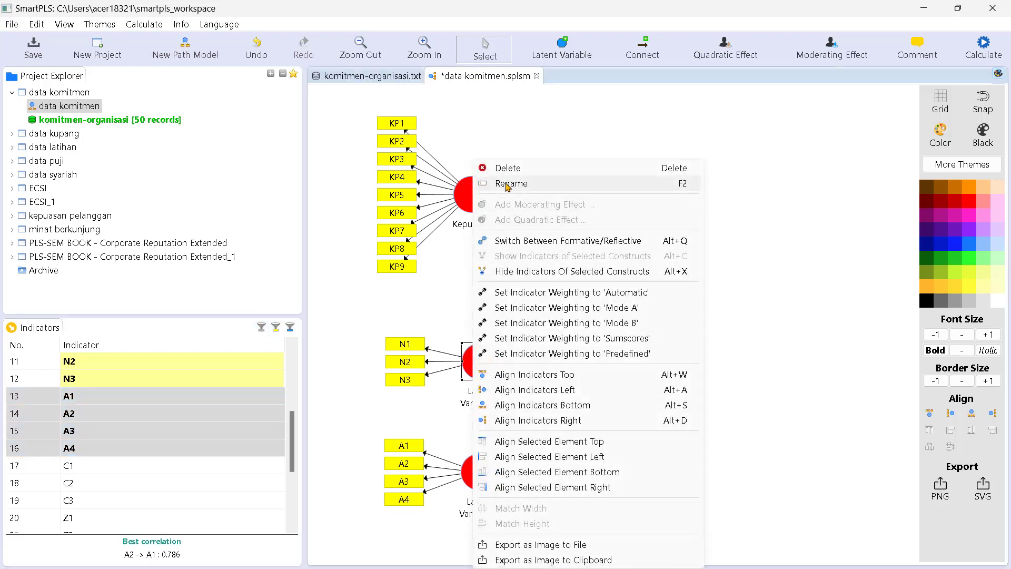
click(503, 183)
text(normatif)
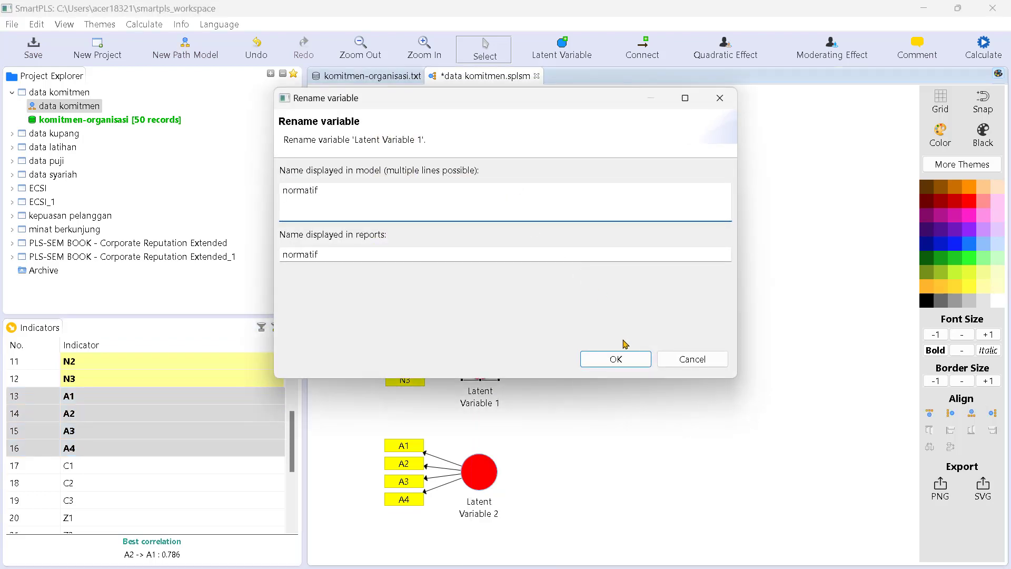
click(616, 358)
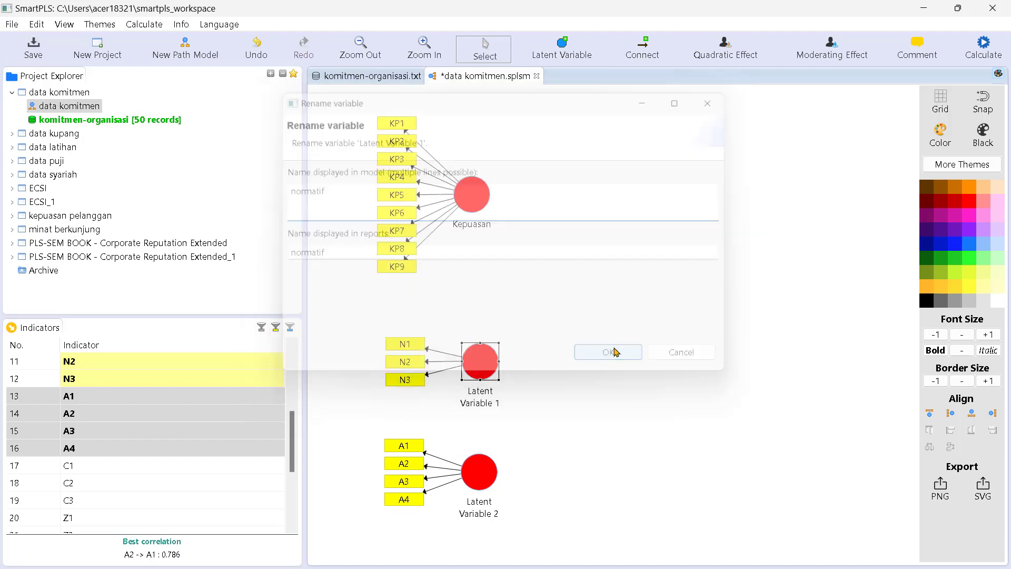
Step: Rename the latent variable with indicators A1 to A4 as "Afektif"
right_click(487, 471)
click(523, 84)
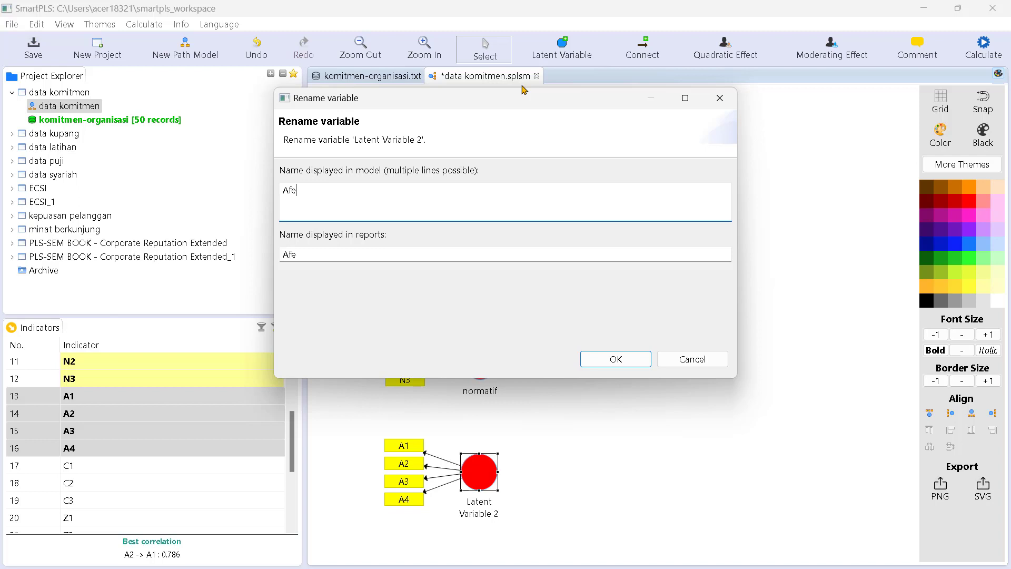
click(598, 362)
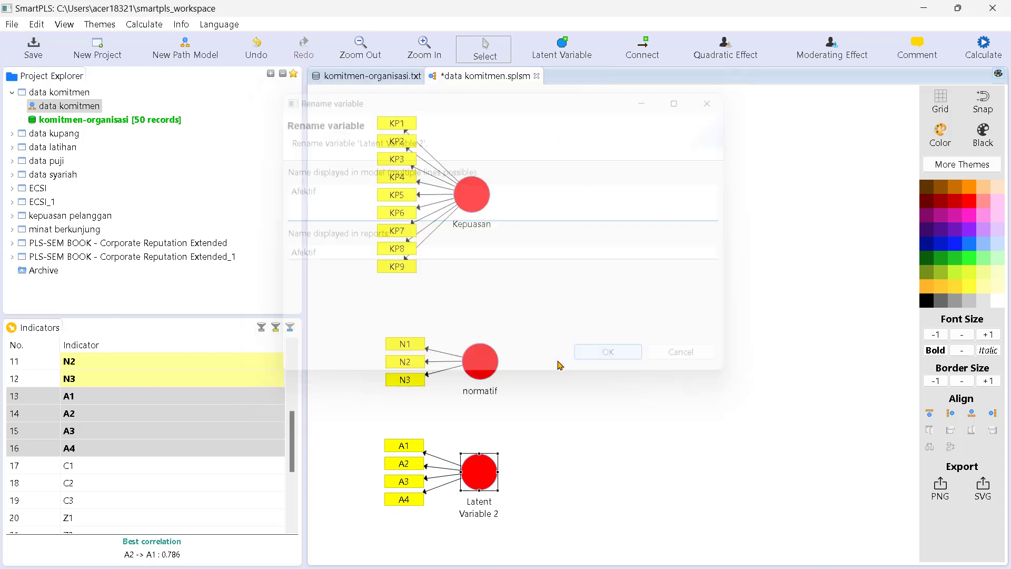
Step: Shift normatif and Afektif upward and add a latent variable with indicators C1 to C3 below Afektif
drag(481, 362, 480, 345)
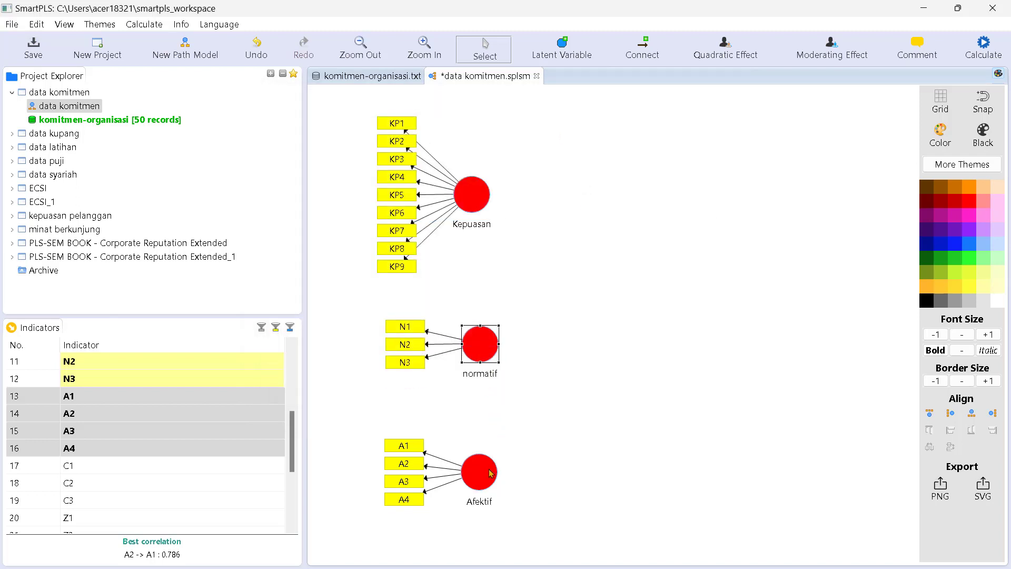
drag(479, 471, 479, 449)
click(102, 473)
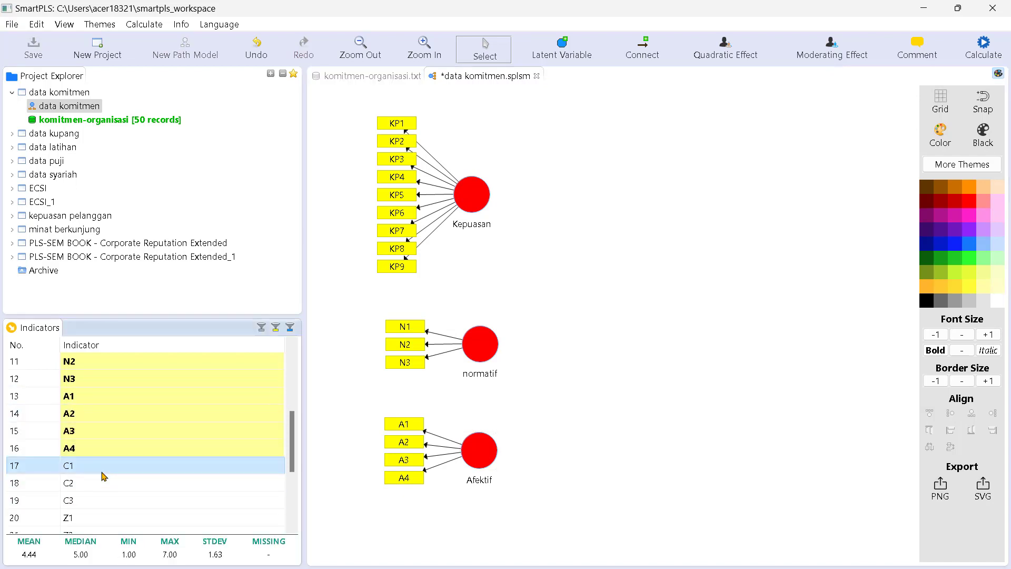
shift+click(104, 501)
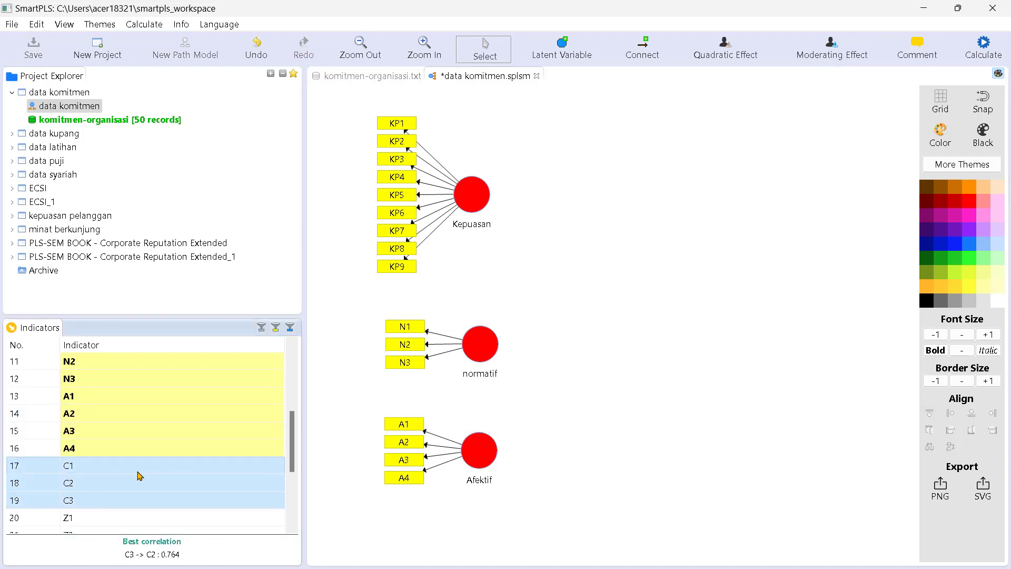
drag(138, 474, 470, 516)
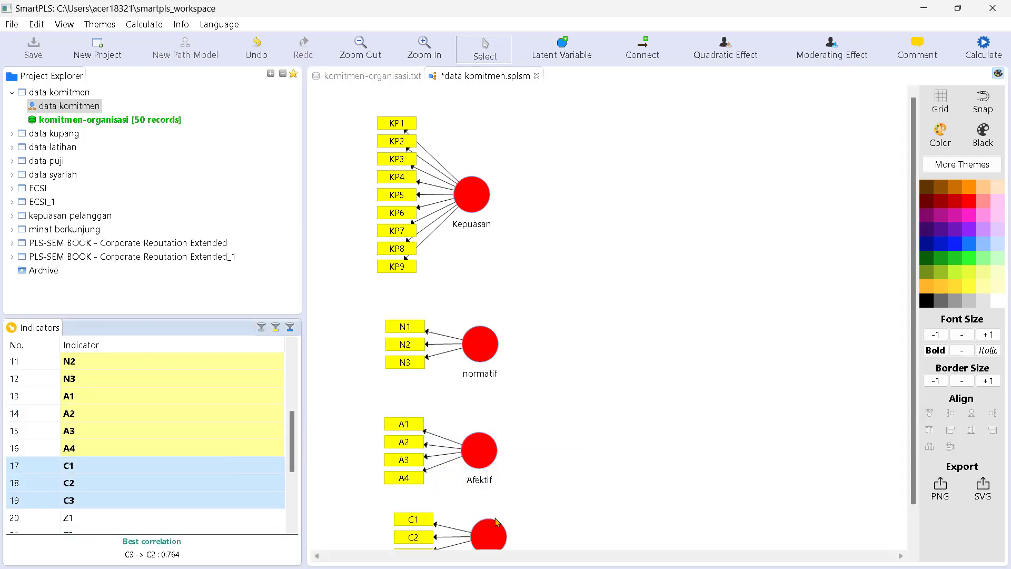
Step: Move Kepuasan, normatif, Afektif and the C1–C3 construct upward so the whole column fits on the canvas
drag(483, 195, 480, 164)
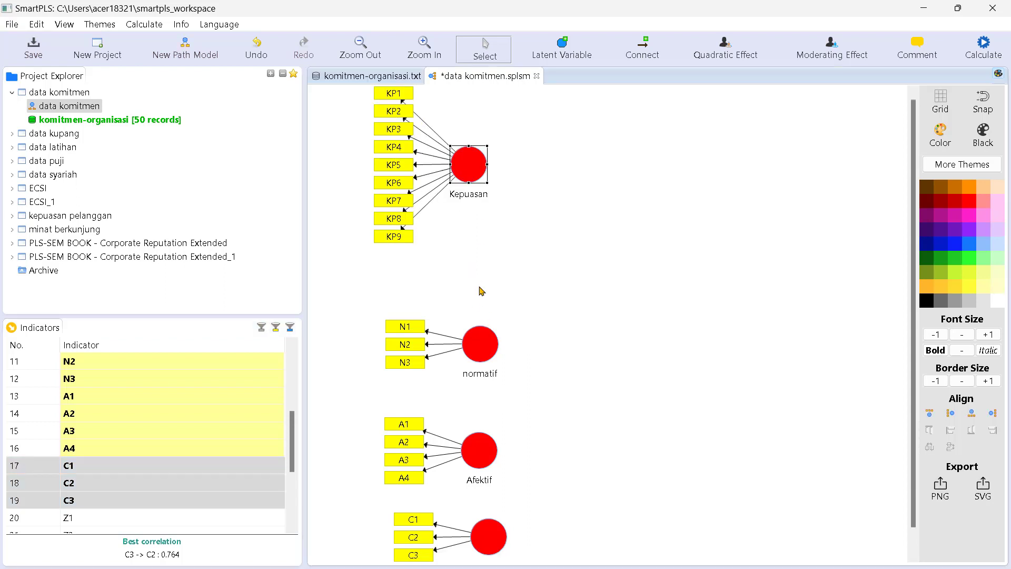
click(483, 332)
drag(483, 332, 478, 281)
drag(479, 453, 475, 392)
drag(495, 549, 486, 475)
click(510, 461)
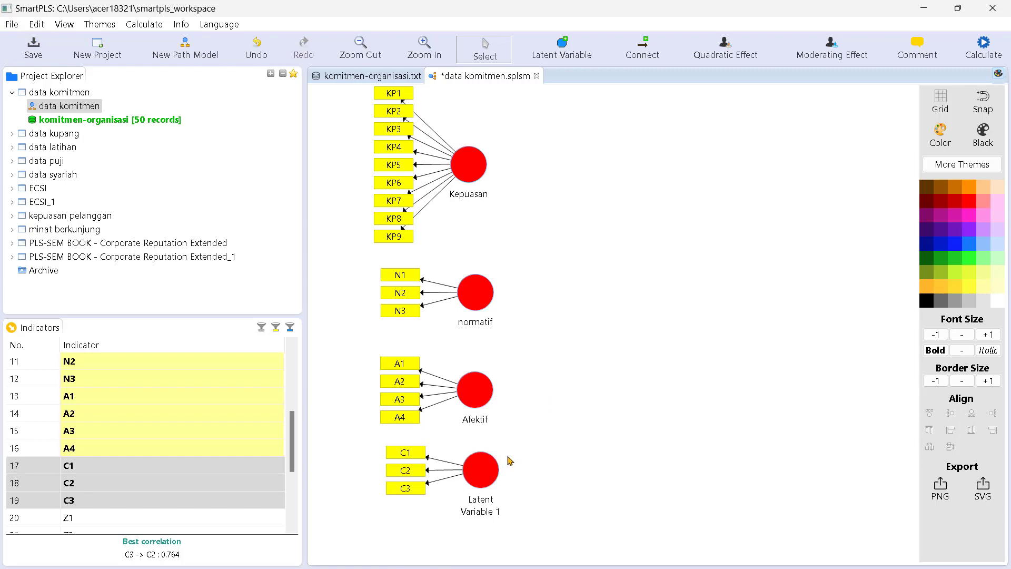
Step: Rename the latent variable with indicators C1 to C3 as "Kontinuitas"
right_click(490, 476)
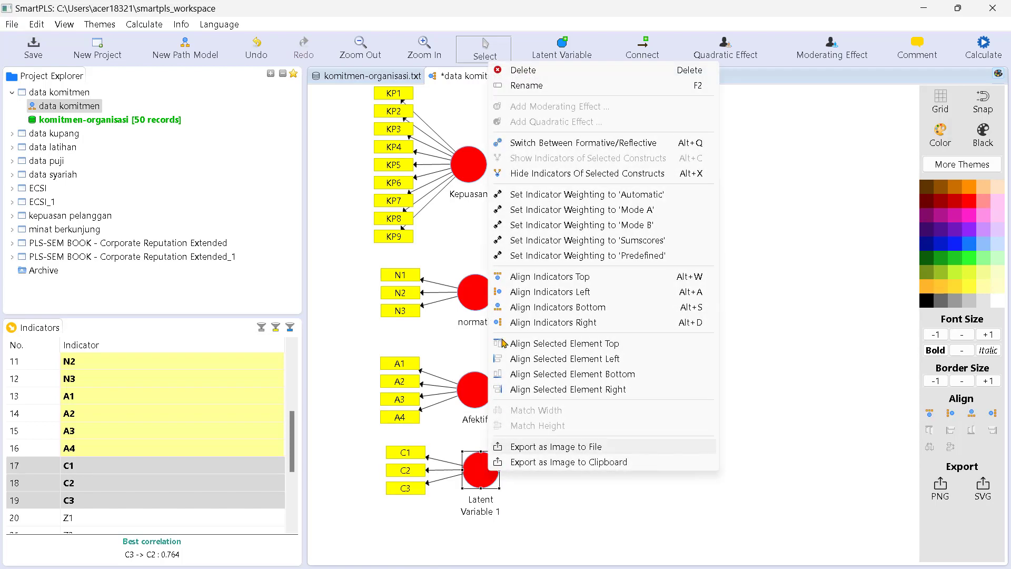
click(526, 88)
text(Kontinuitas)
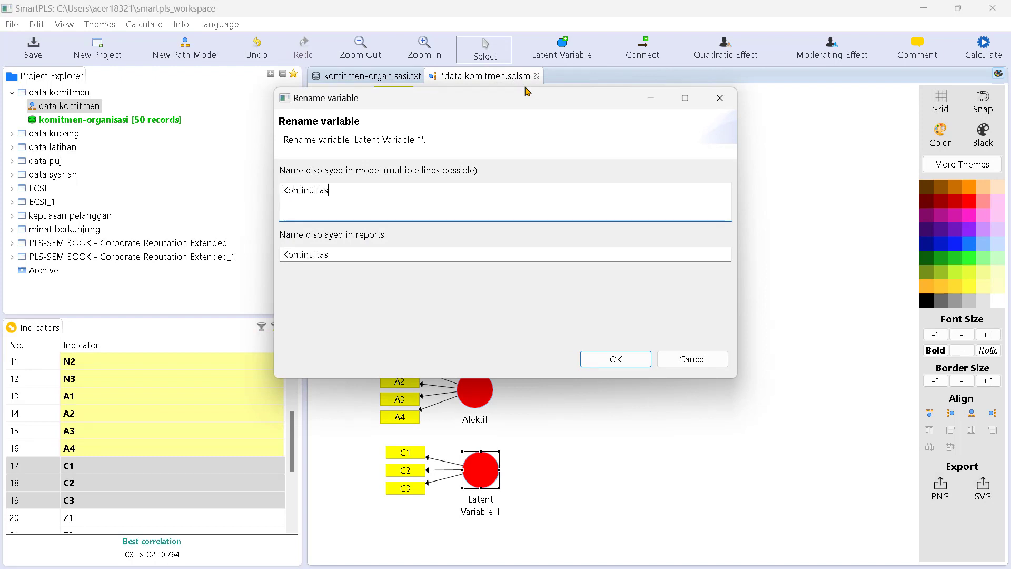
click(634, 357)
click(579, 421)
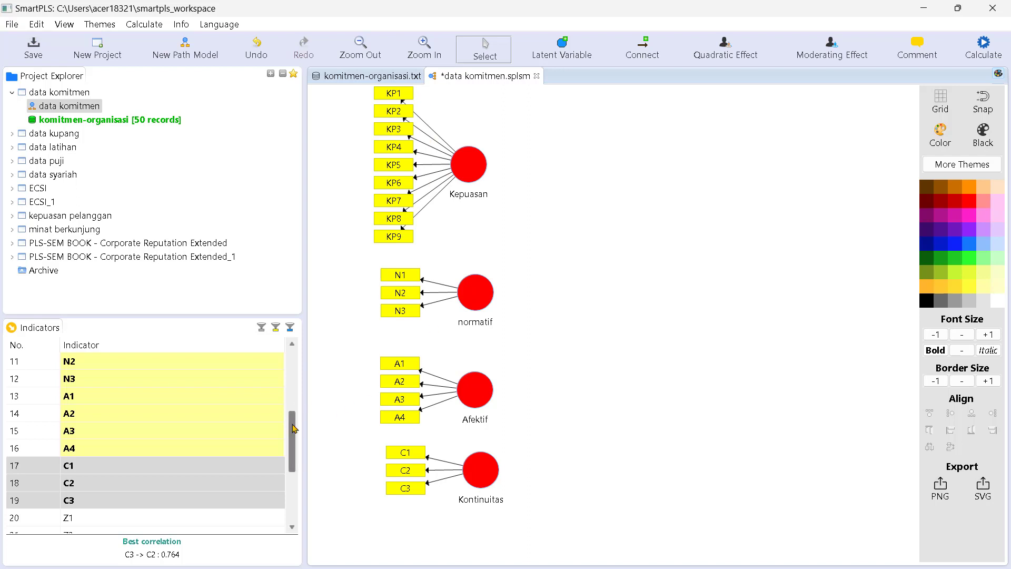
Step: Add a latent variable with indicators Z1 to Z5 to the right of Kepuasan in the model
drag(294, 428, 293, 482)
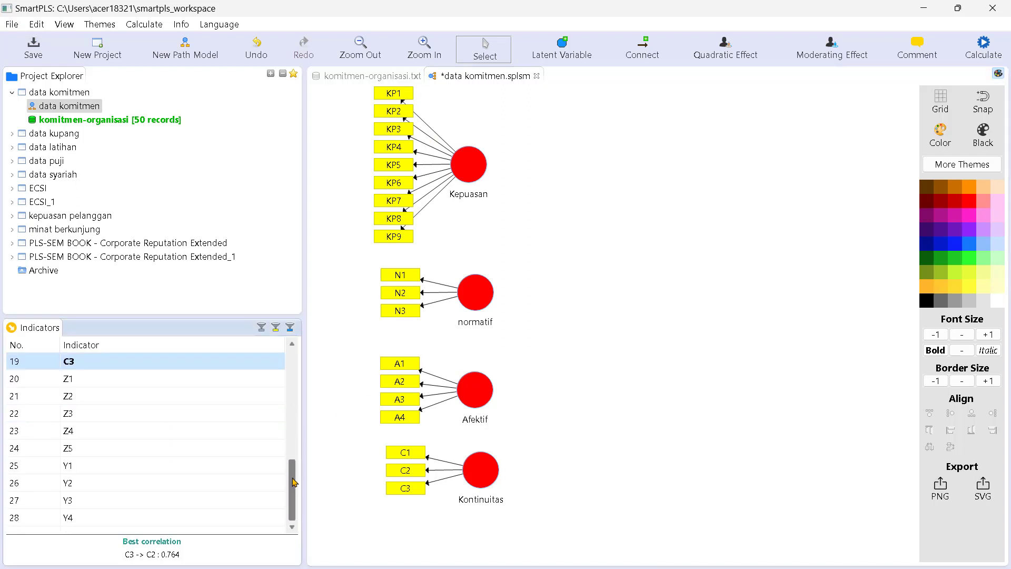
click(129, 379)
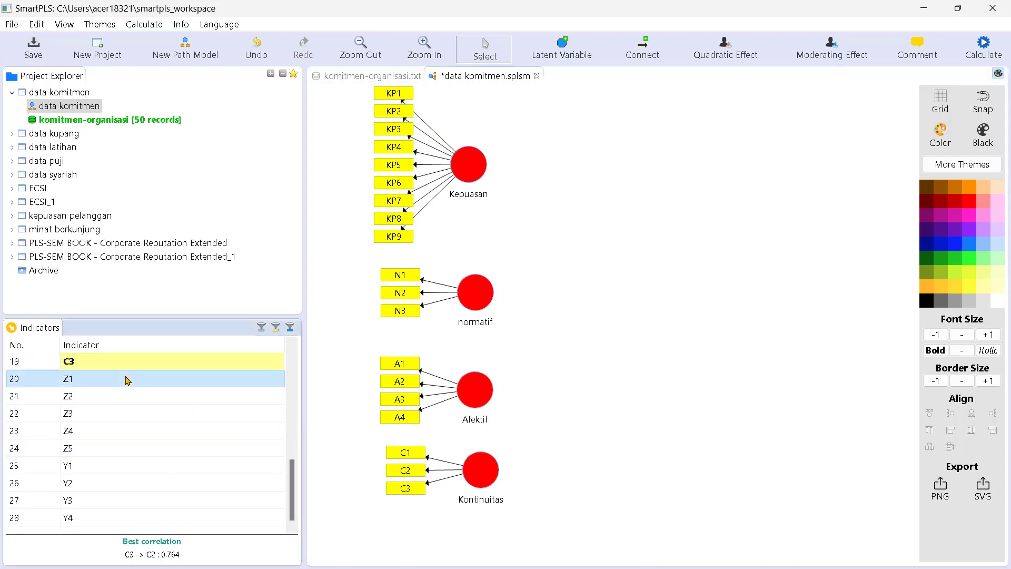
shift+click(118, 448)
drag(128, 433, 747, 168)
Step: Rename the latent variable with indicators Z1 to Z5 as "Motivasi Kerja"
right_click(749, 160)
click(787, 184)
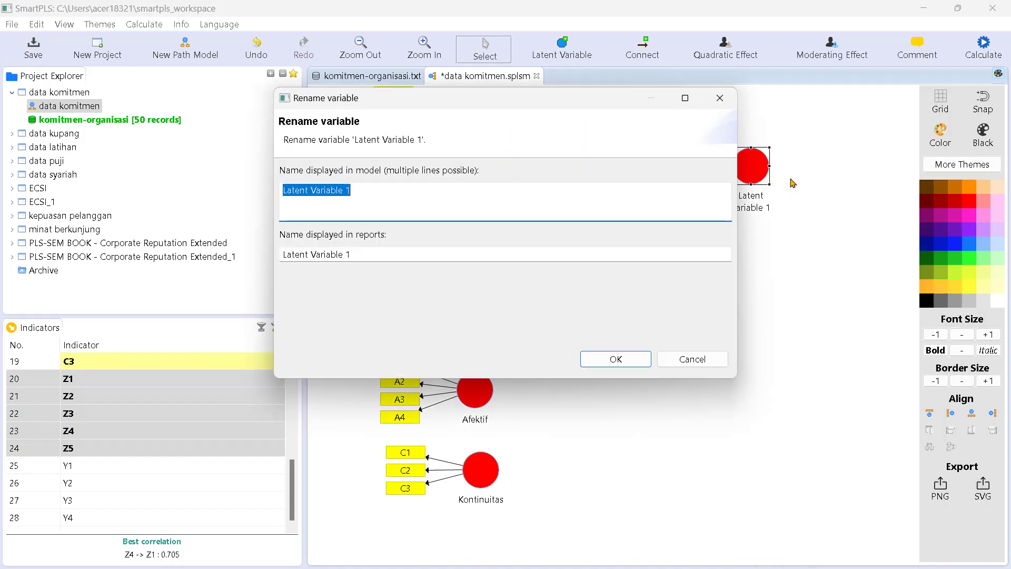
text(Motivasi)
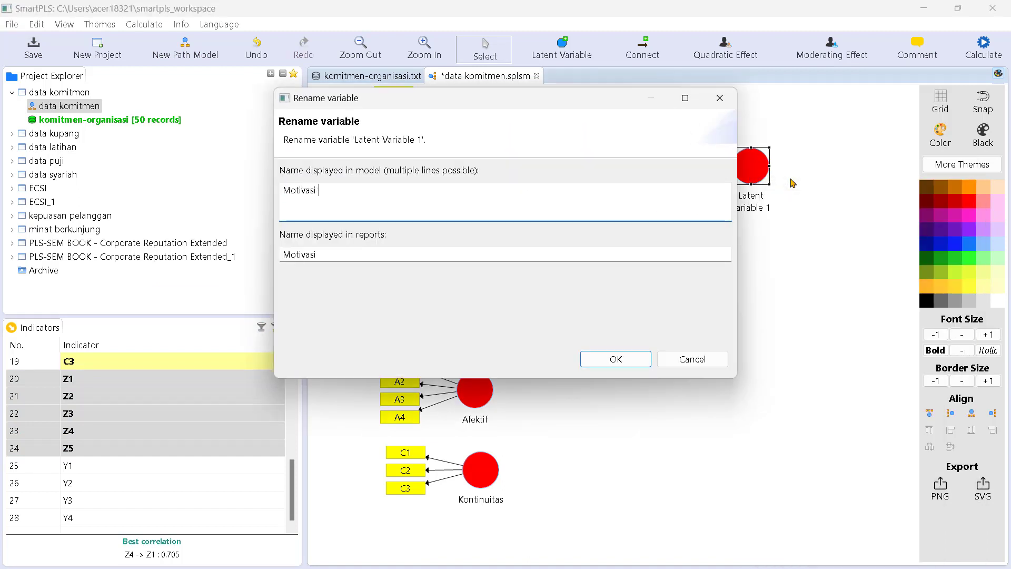
text( erja)
click(630, 359)
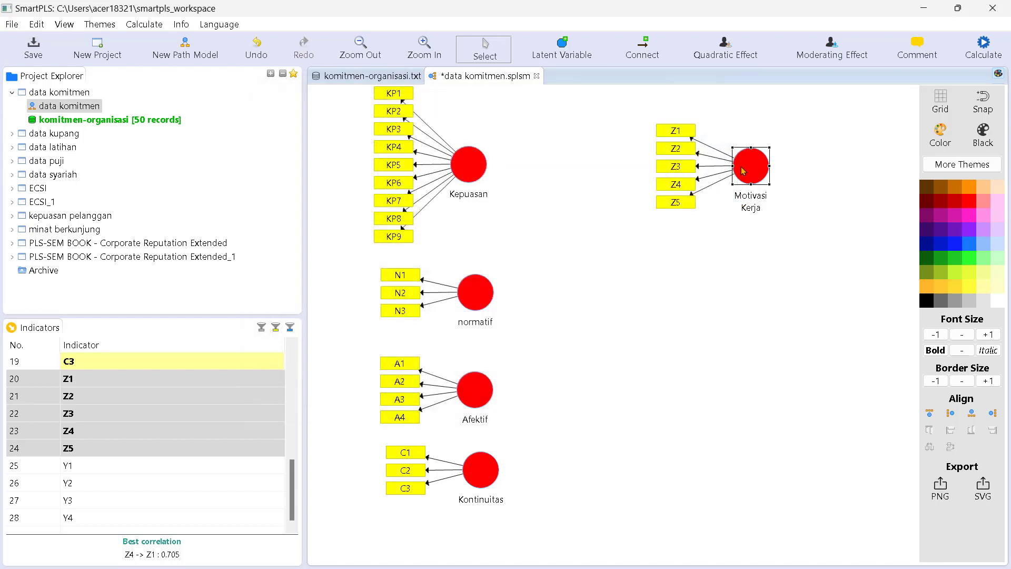
Step: Align the Motivasi Kerja indicators above their construct and shift the construct slightly left
click(931, 414)
drag(751, 171, 743, 171)
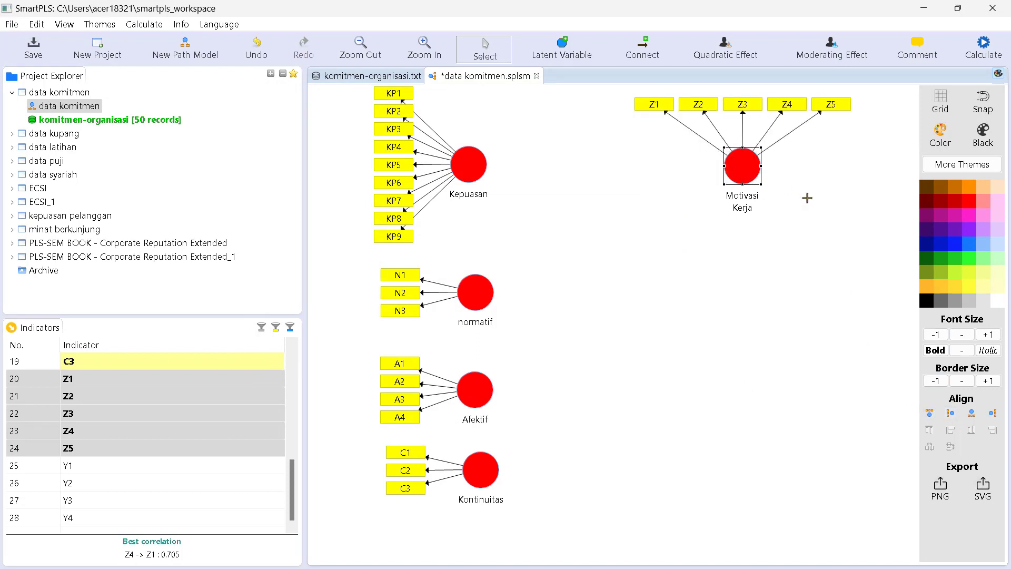
click(807, 199)
Step: Add a latent variable with indicators Y1 to Y4 below Motivasi Kerja
click(140, 468)
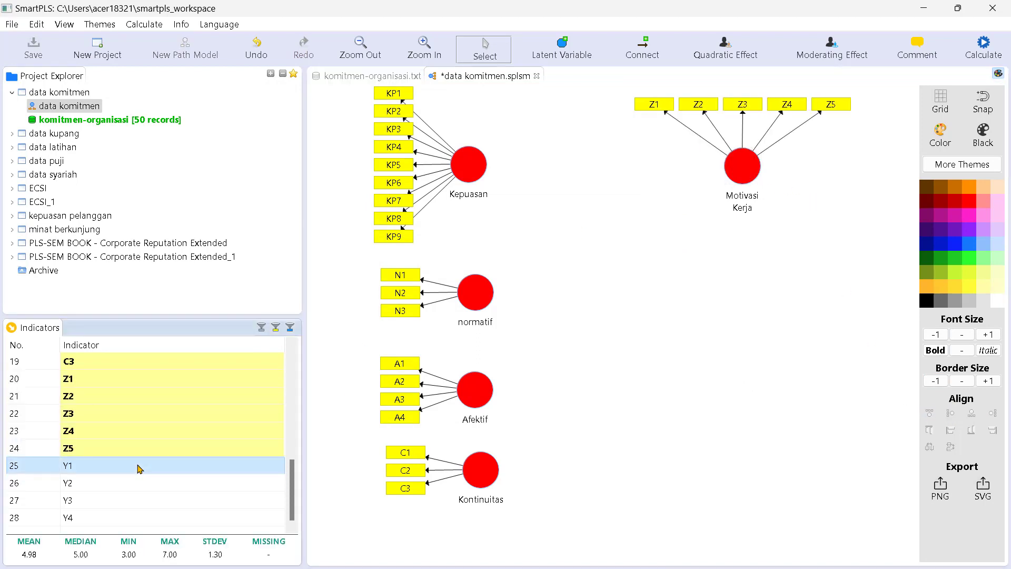
shift+click(118, 518)
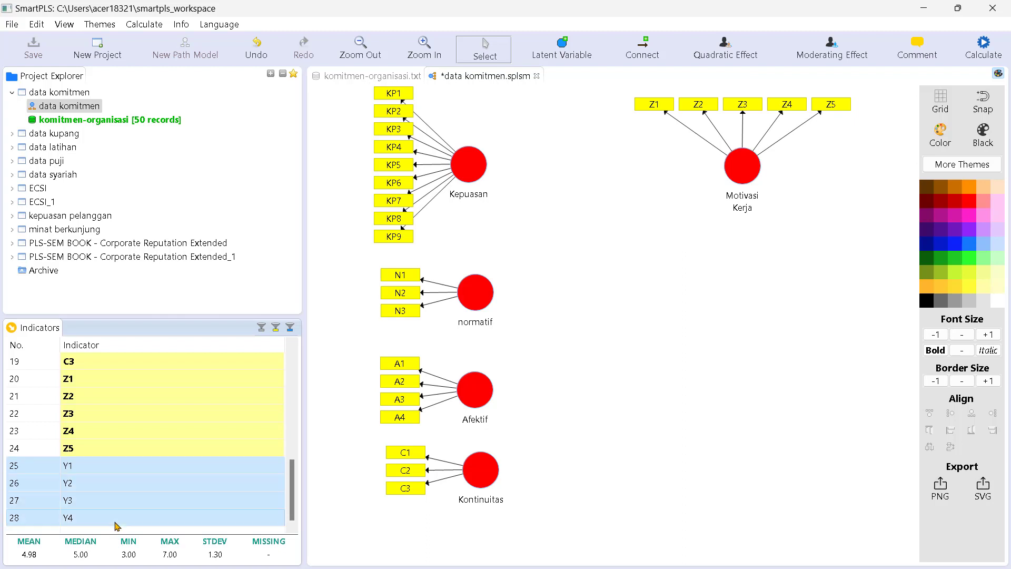
drag(118, 519, 794, 322)
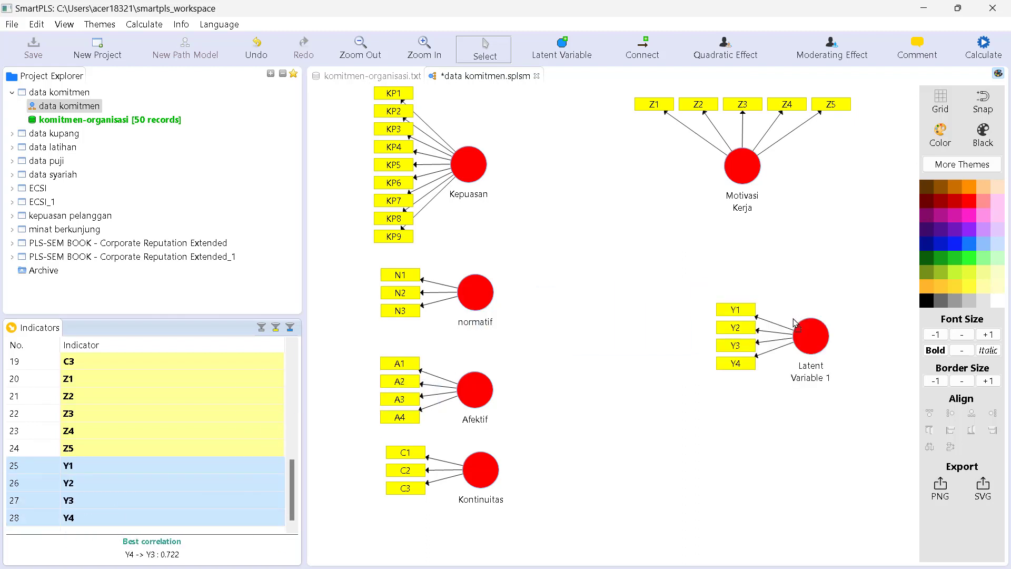
Step: Rename the latent variable with indicators Y1 to Y4 as "Kinerja Karyawan"
right_click(810, 340)
click(820, 185)
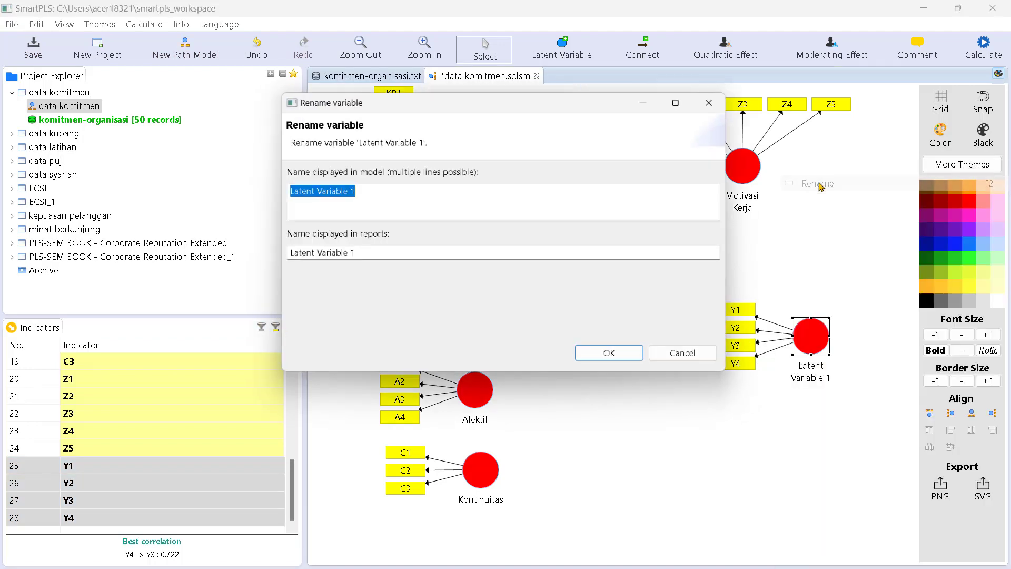
text(Kinerja Karyawan)
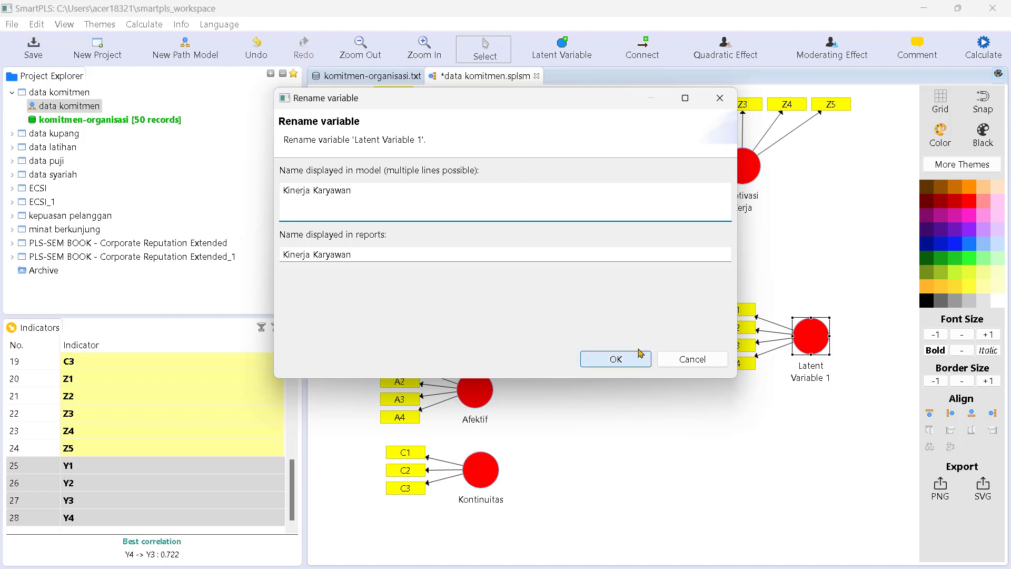
click(608, 359)
Step: Align the Kinerja Karyawan indicators to the right of their construct and shift the construct slightly left
click(993, 416)
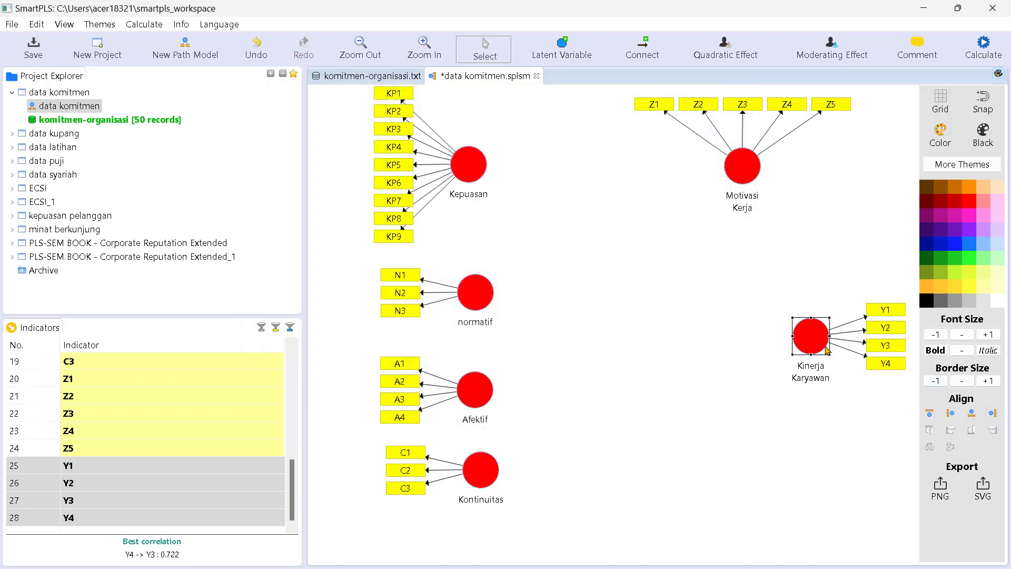
drag(824, 345, 802, 345)
click(738, 242)
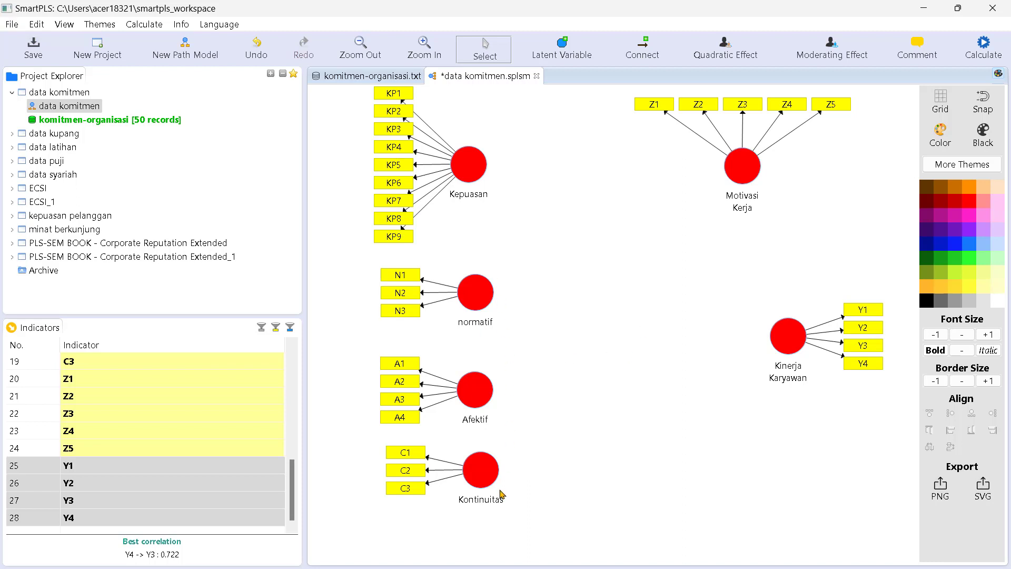
Step: Connect Kepuasan to Kinerja Karyawan and to Motivasi Kerja, and connect Motivasi Kerja to Kinerja Karyawan
mouse_move(463, 294)
click(638, 53)
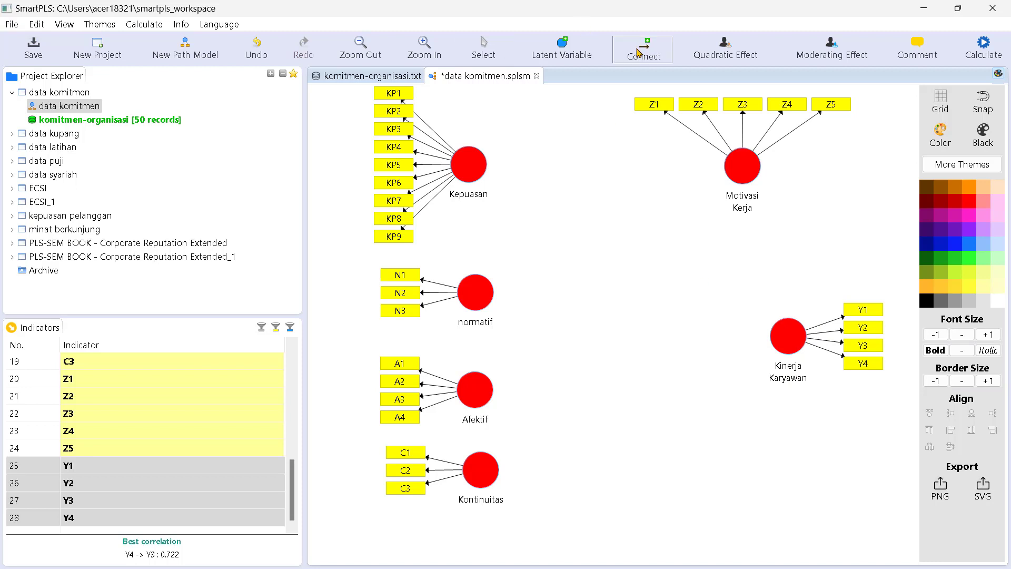
click(472, 164)
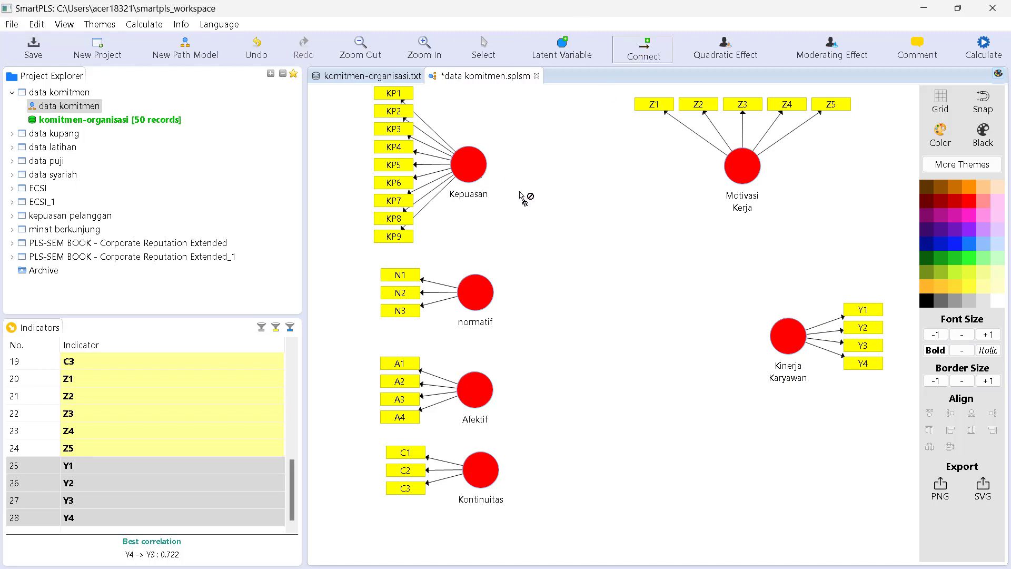
click(791, 342)
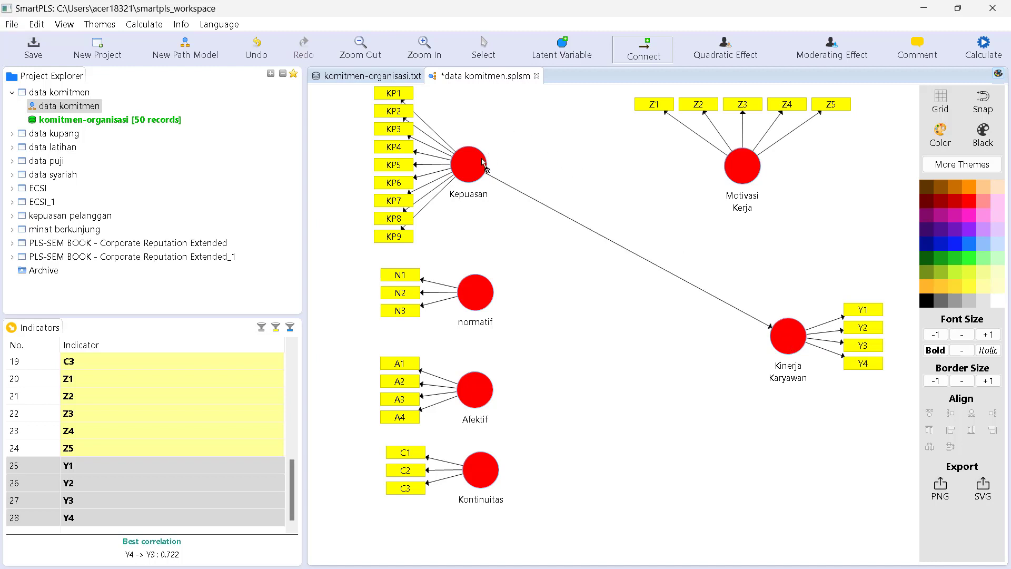
click(471, 174)
click(743, 181)
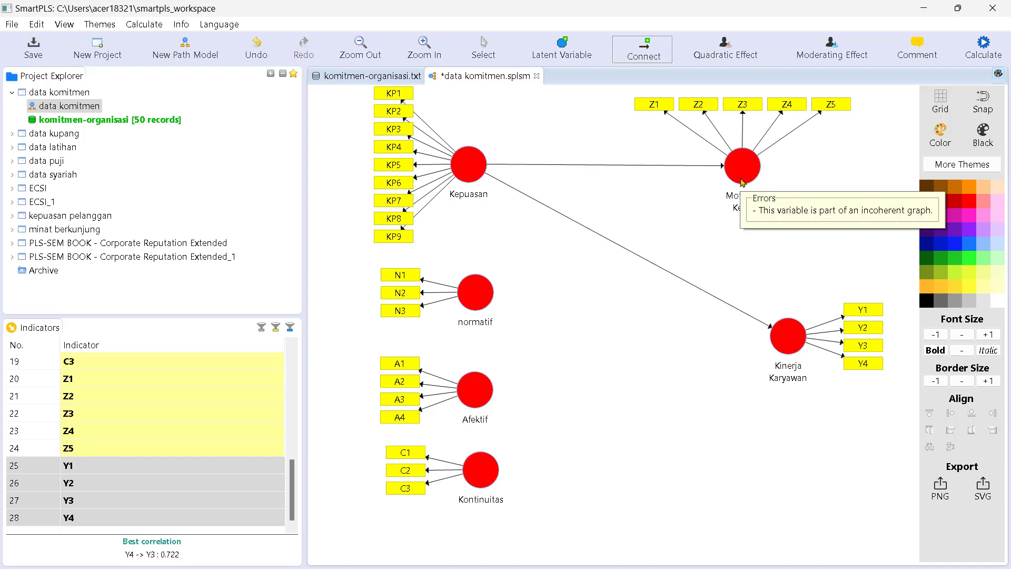
click(747, 180)
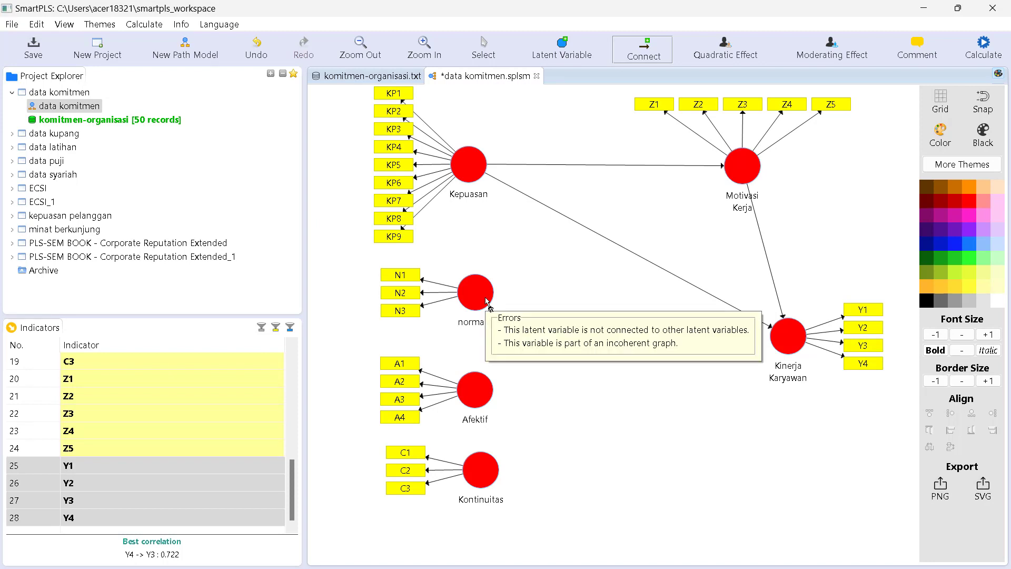
Step: Connect normatif, Afektif and Kontinuitas each to Kinerja Karyawan, and leave the connection mode
drag(487, 304, 790, 343)
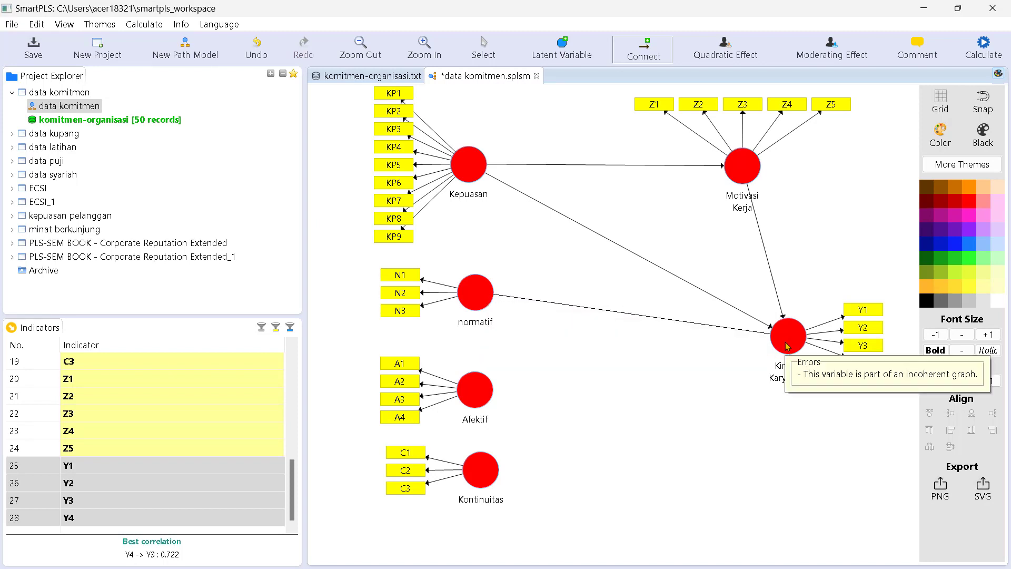
drag(480, 395, 790, 333)
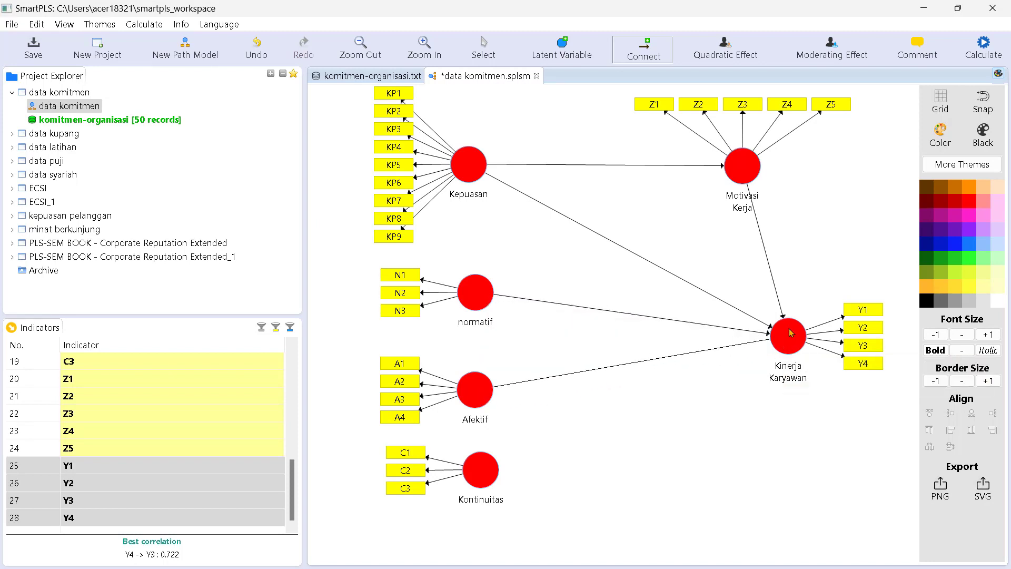
drag(493, 482, 790, 340)
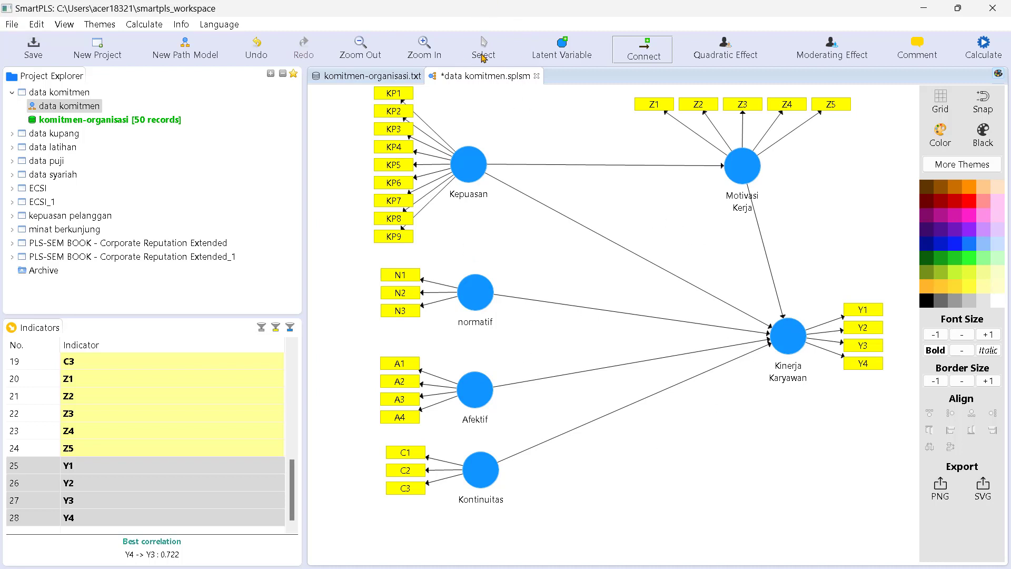
click(483, 55)
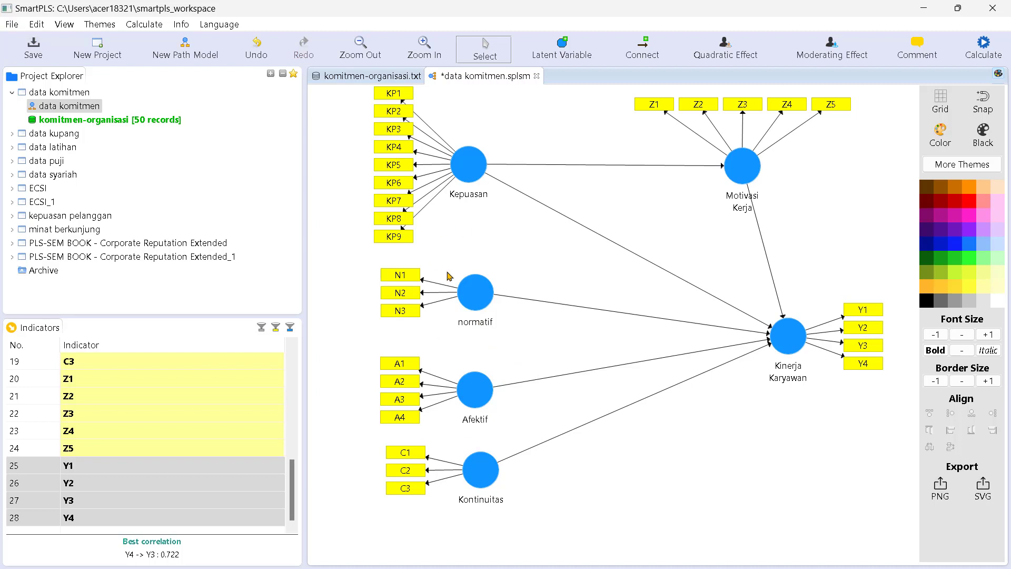
Step: Run the PLS Algorithm with the Path weighting scheme and 300 maximum iterations, and open the Outer Loadings results
click(148, 26)
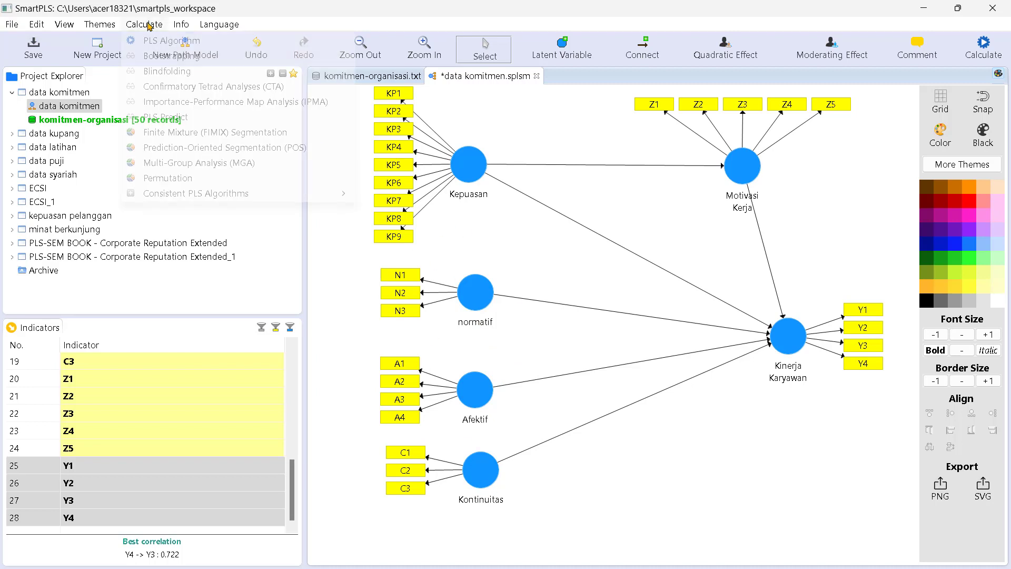
click(176, 41)
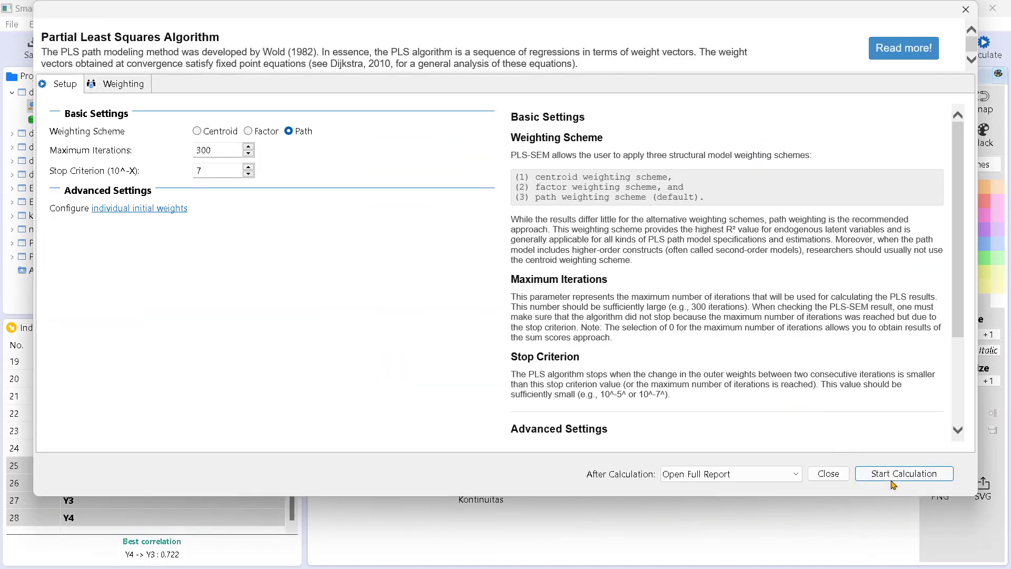
click(892, 480)
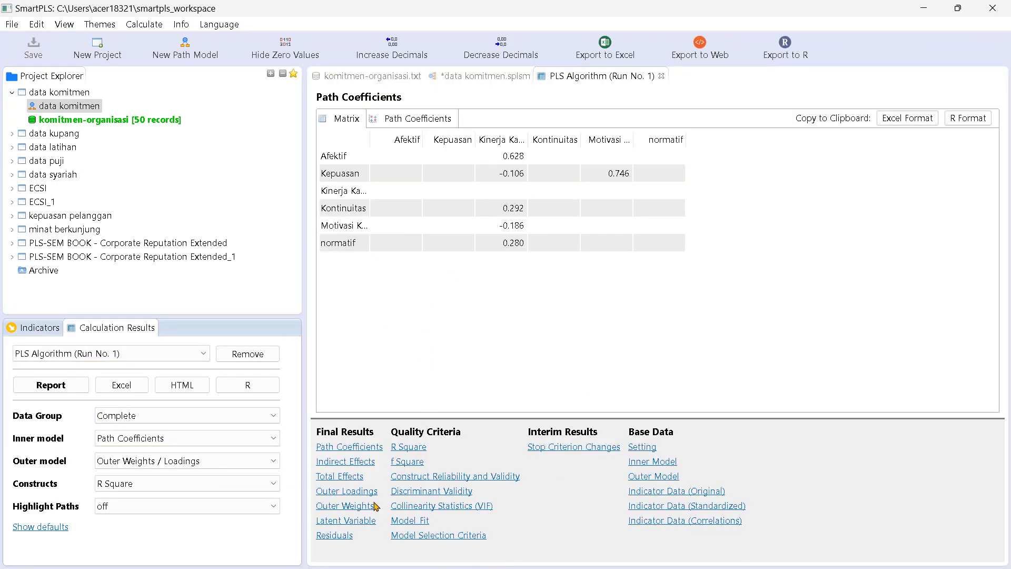
click(348, 491)
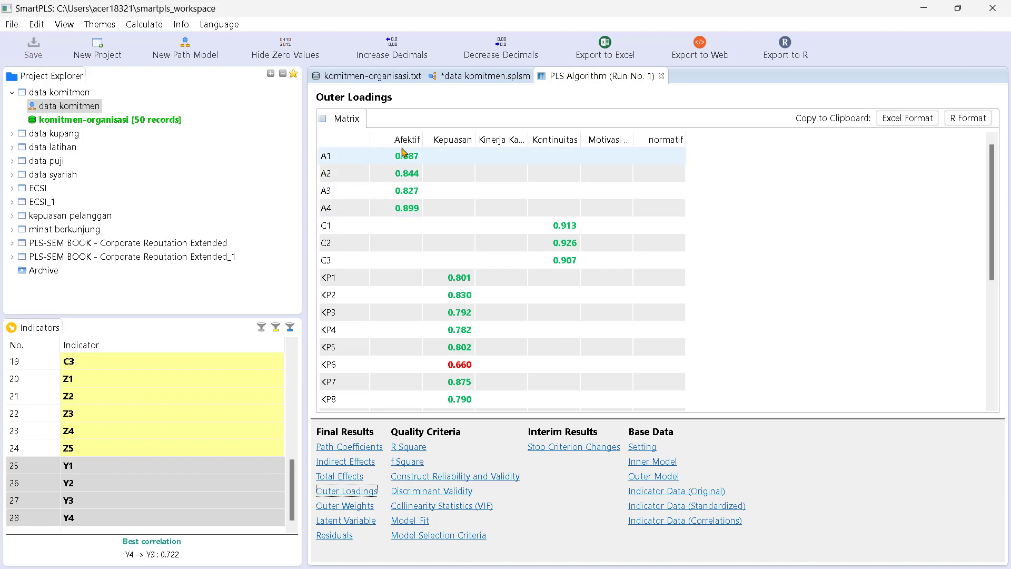
Step: Review the outer loadings of all indicators, and show Construct Reliability and Validity with the construct names fully readable
scroll(572, 205, down, 1)
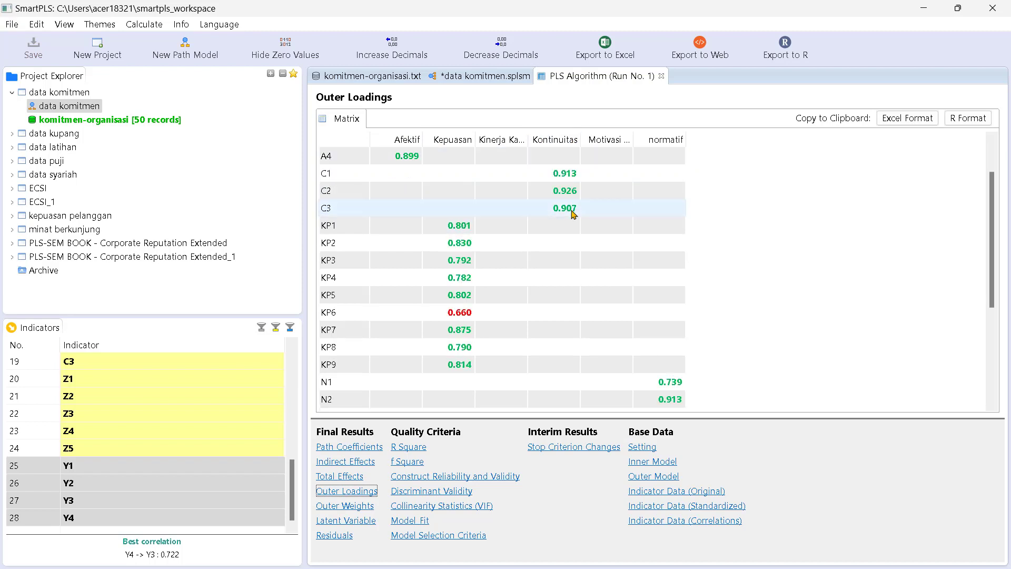
scroll(684, 200, up, 1)
scroll(667, 181, down, 3)
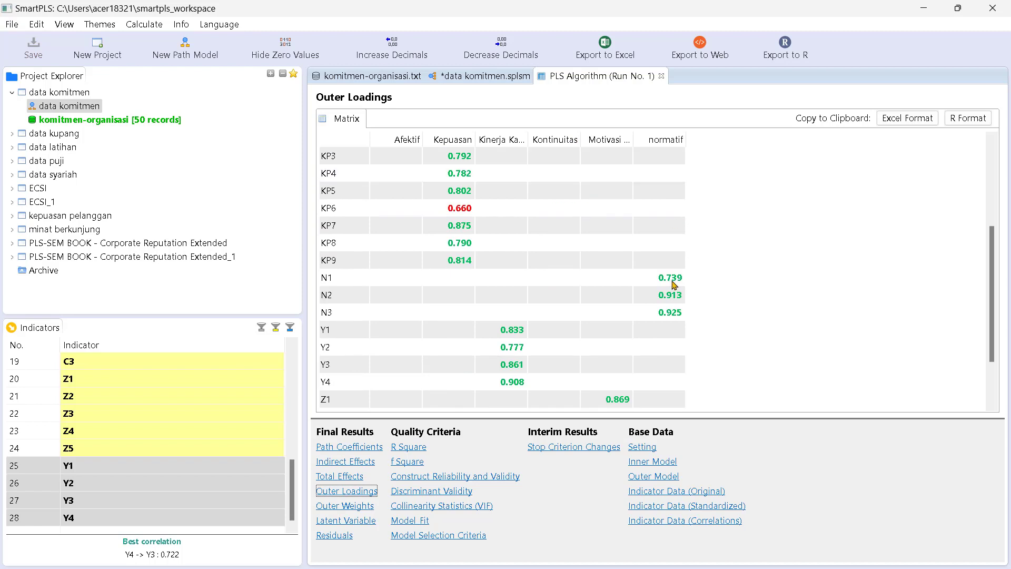
scroll(711, 188, up, 3)
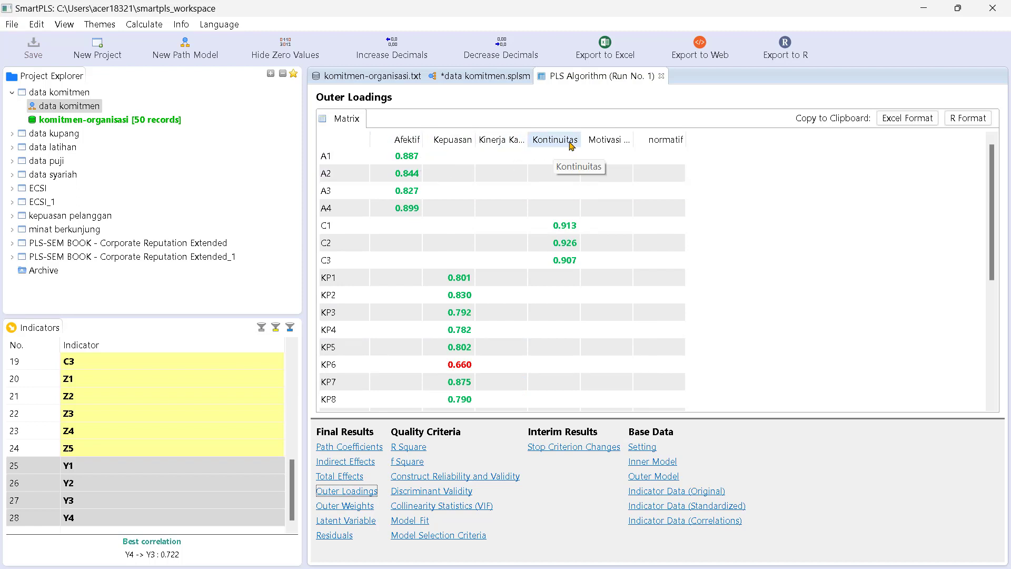
click(455, 481)
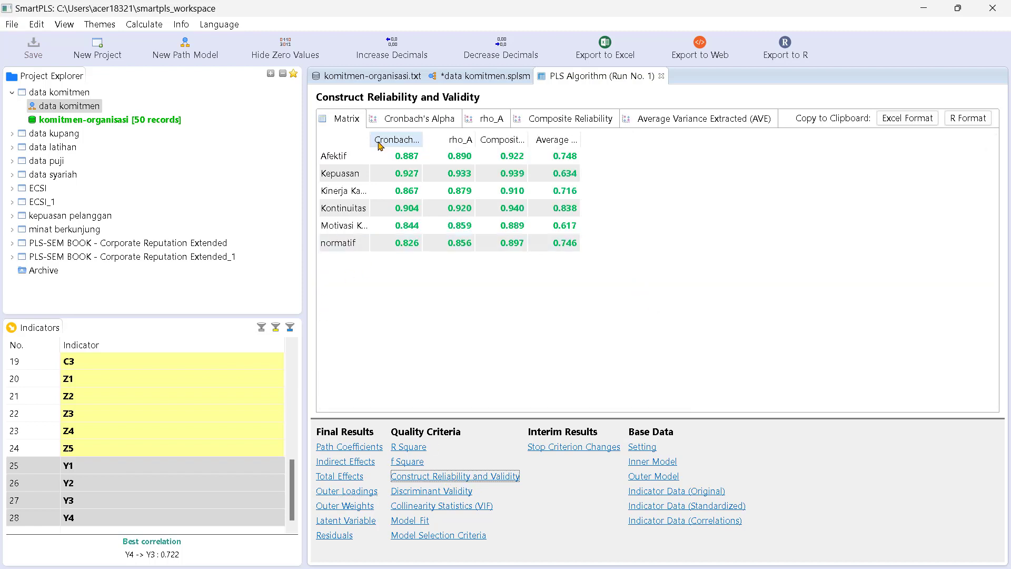
drag(369, 138, 507, 158)
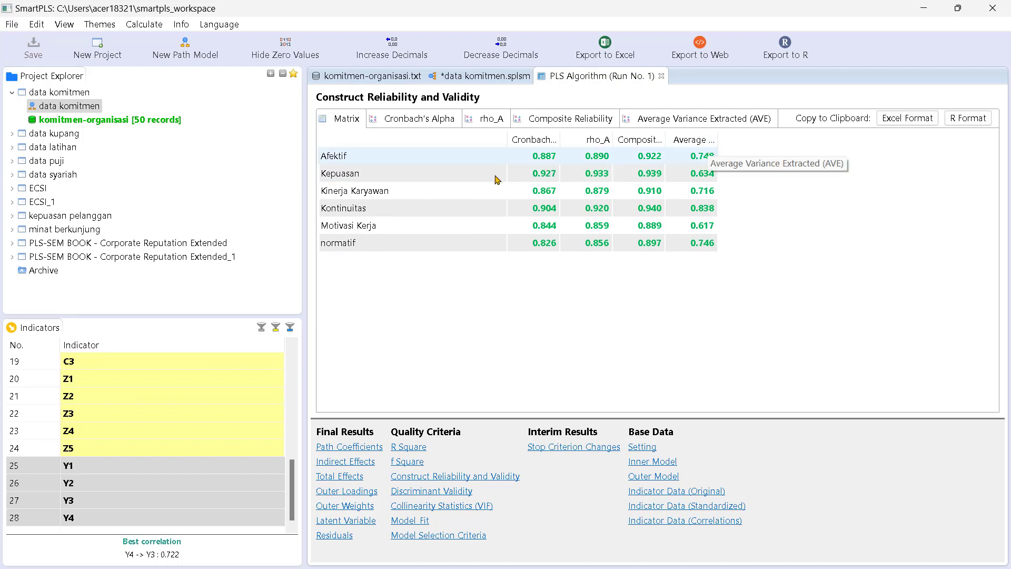
Step: Show the Discriminant Validity tables from Fornell-Larcker Criterion through Cross Loadings to Heterotrait-Monotrait Ratio, widening the latter's construct-name column
click(430, 492)
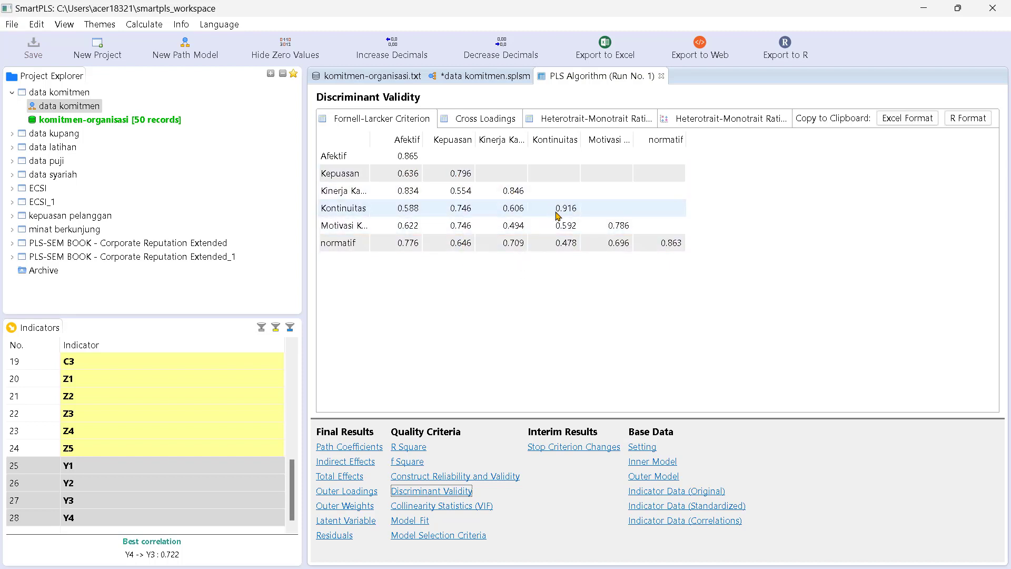
click(485, 119)
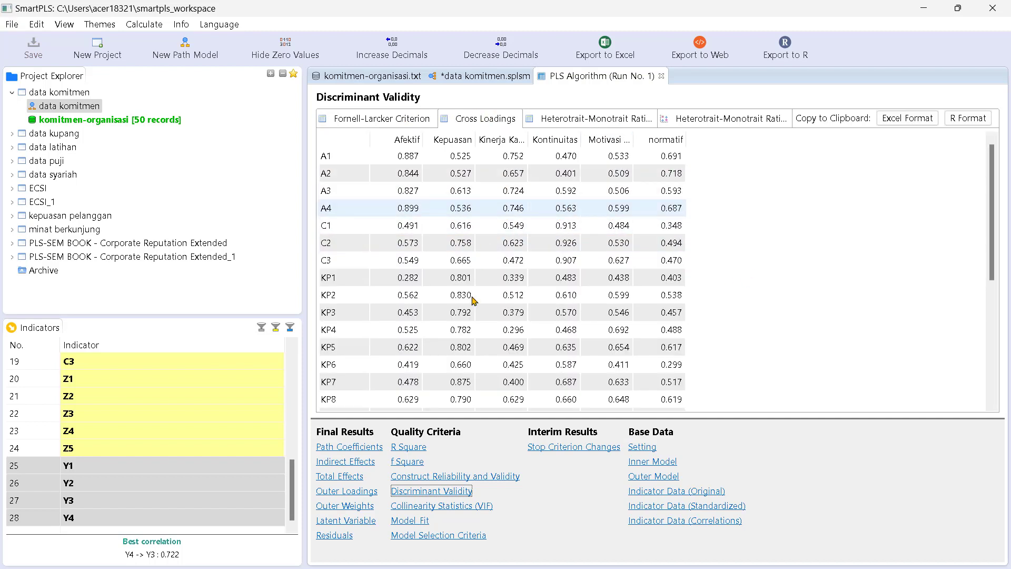
click(577, 118)
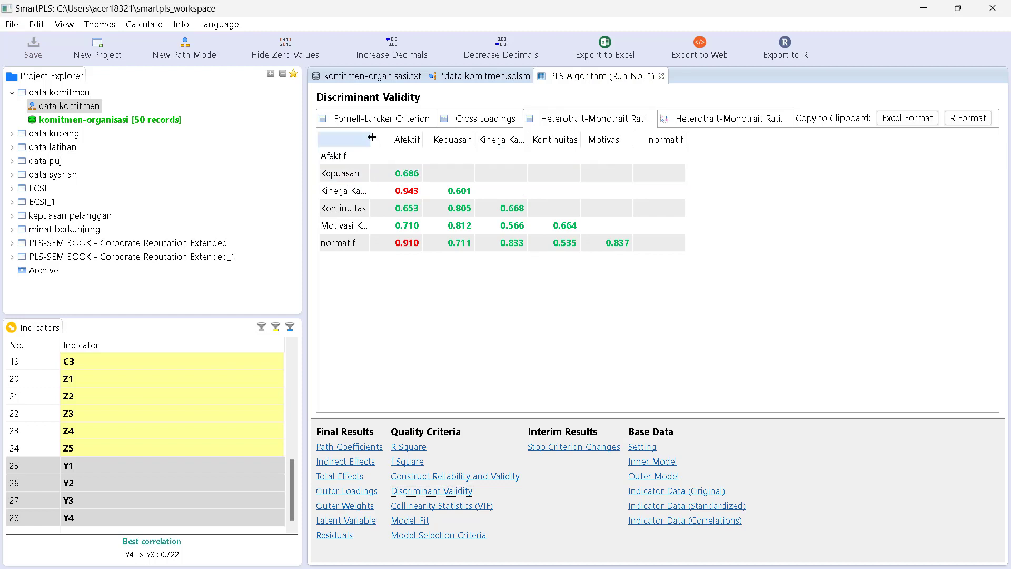
drag(371, 138, 405, 139)
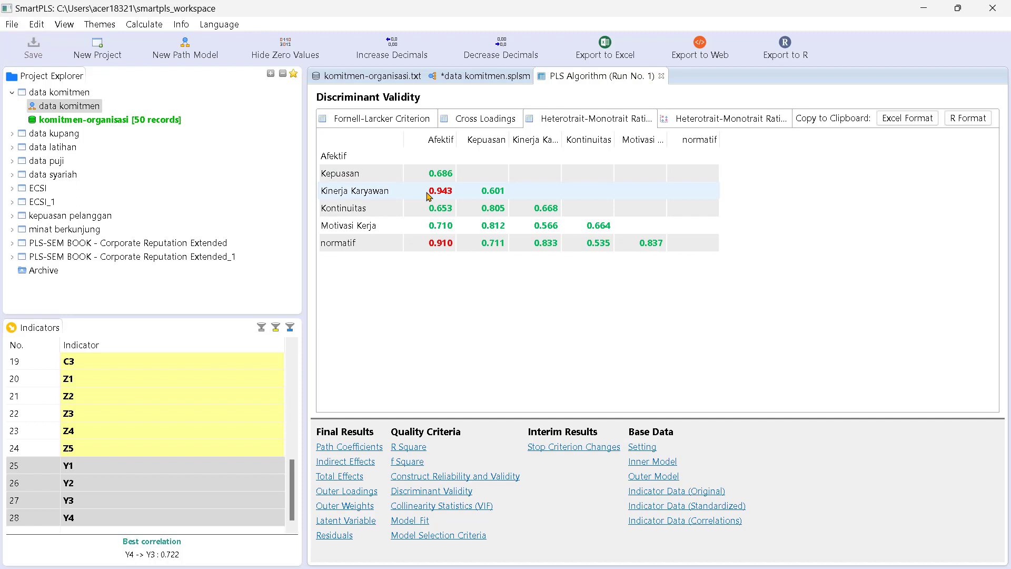
Step: Compare the Fornell-Larcker Criterion, Cross Loadings and Heterotrait-Monotrait Ratio tables against each other
click(378, 124)
click(483, 119)
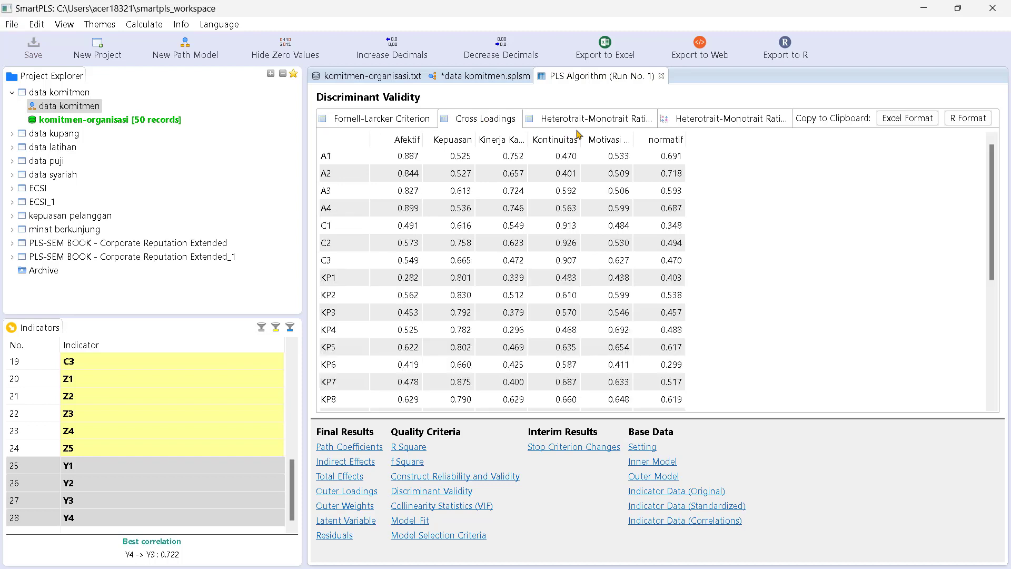
click(598, 127)
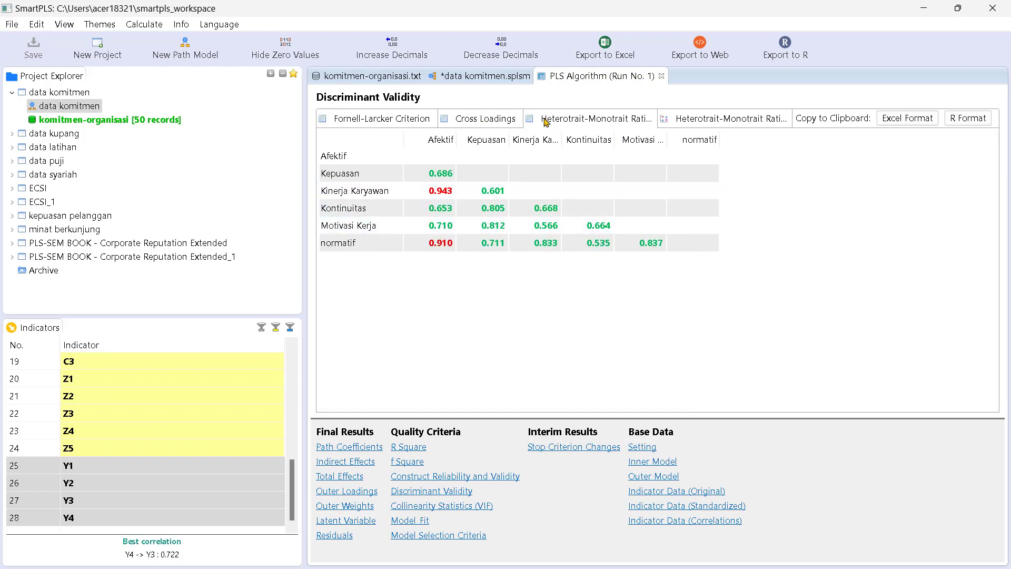
click(366, 117)
click(492, 119)
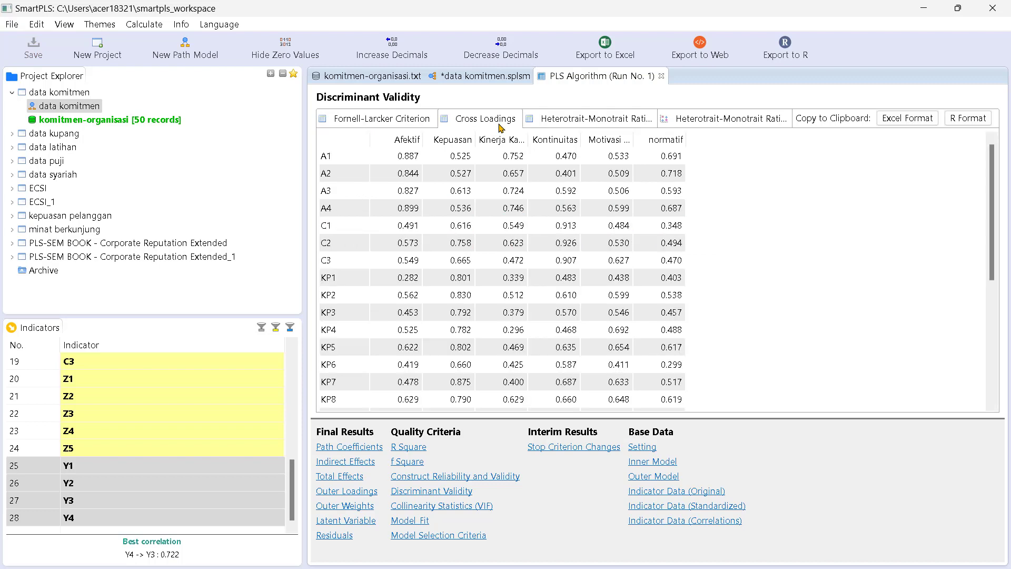
click(579, 119)
click(342, 122)
click(485, 120)
click(390, 120)
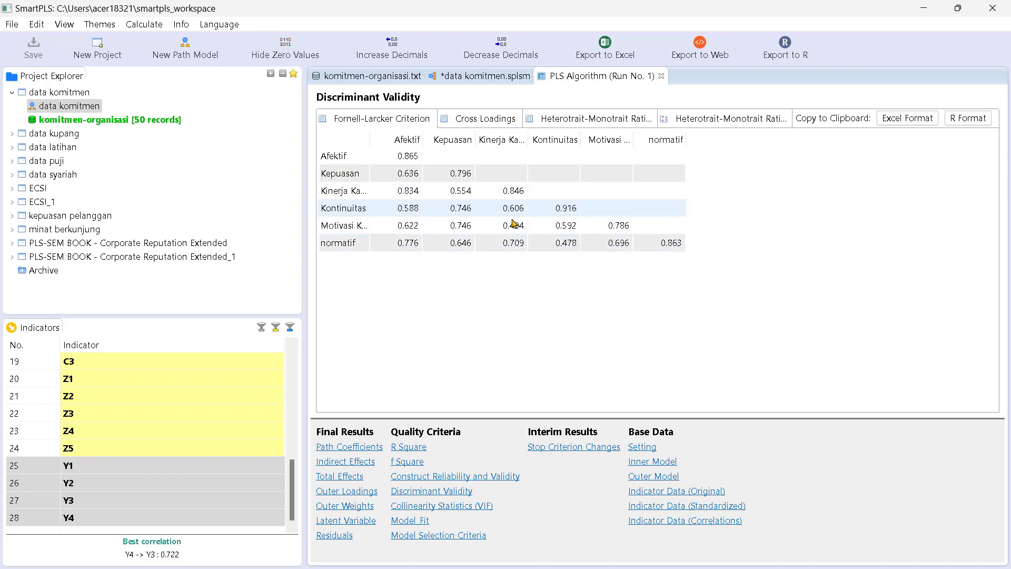
click(460, 120)
click(382, 118)
click(578, 119)
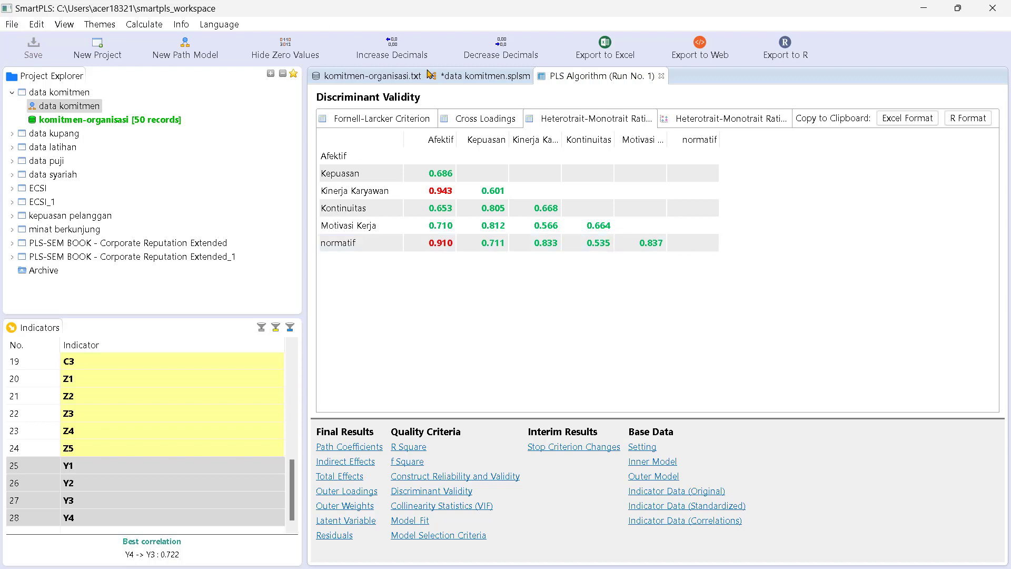
Step: Check the loadings and path coefficients on the data komitmen path diagram against the PLS Algorithm report
click(464, 75)
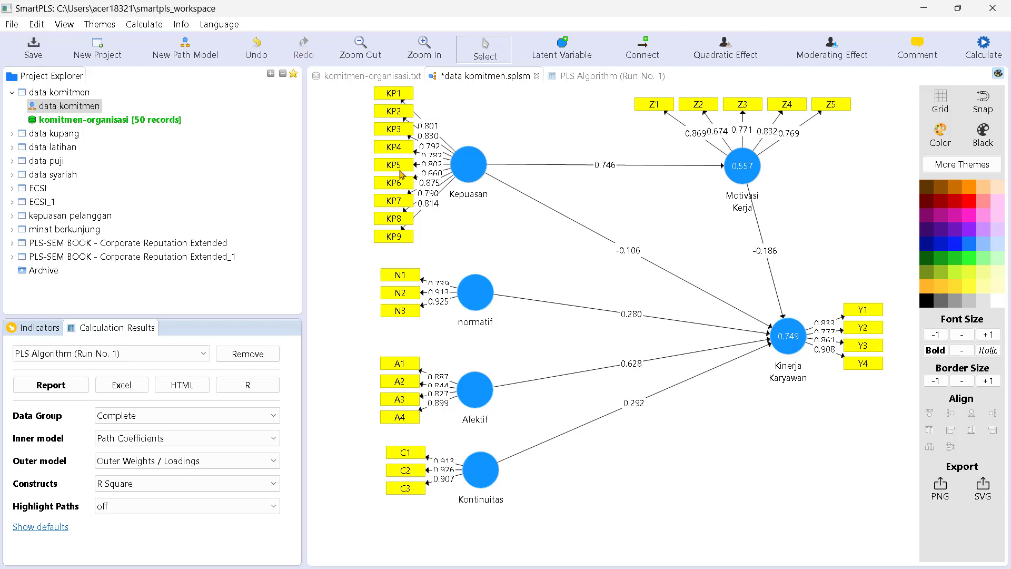
click(597, 78)
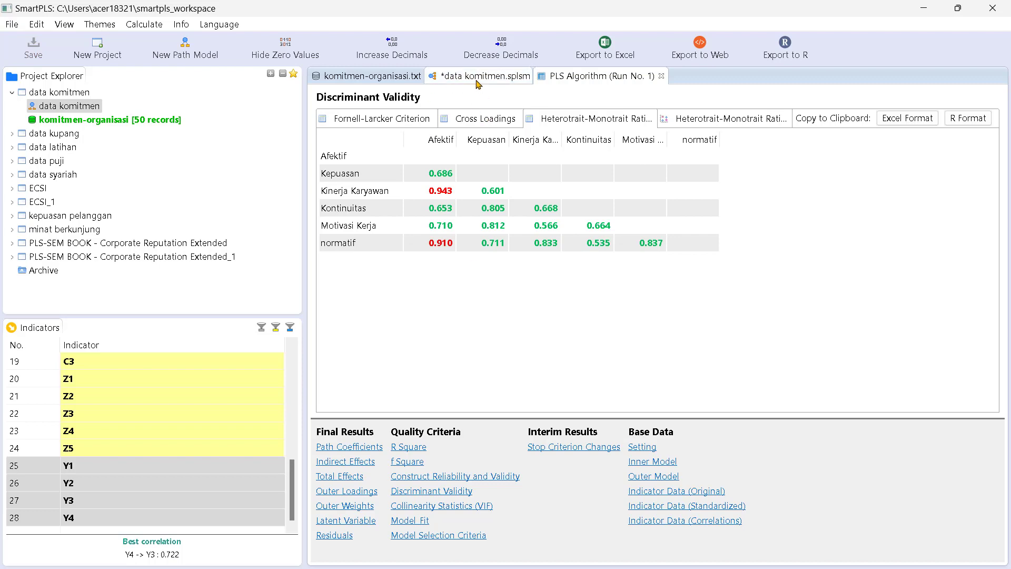
key(ctrl+Page_Up)
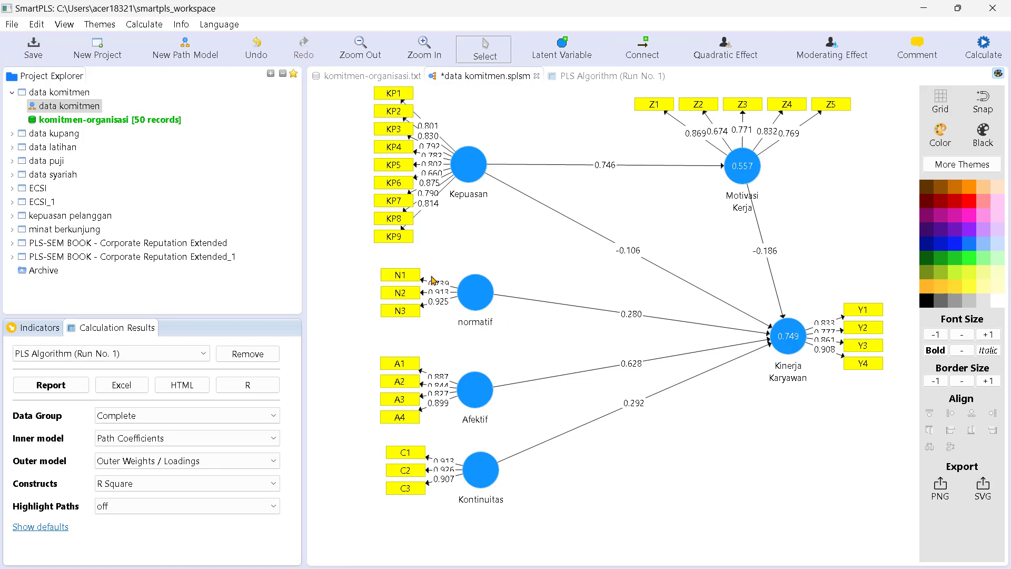
click(600, 77)
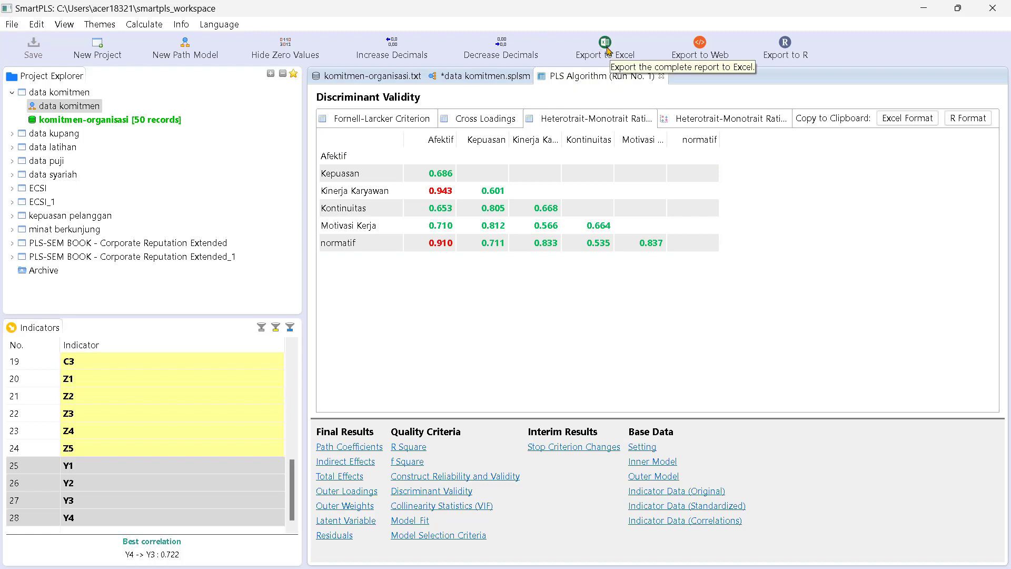
Step: Export the complete PLS Algorithm report with the default options to an Excel file named "data komitmen eksport" on the Desktop
click(606, 46)
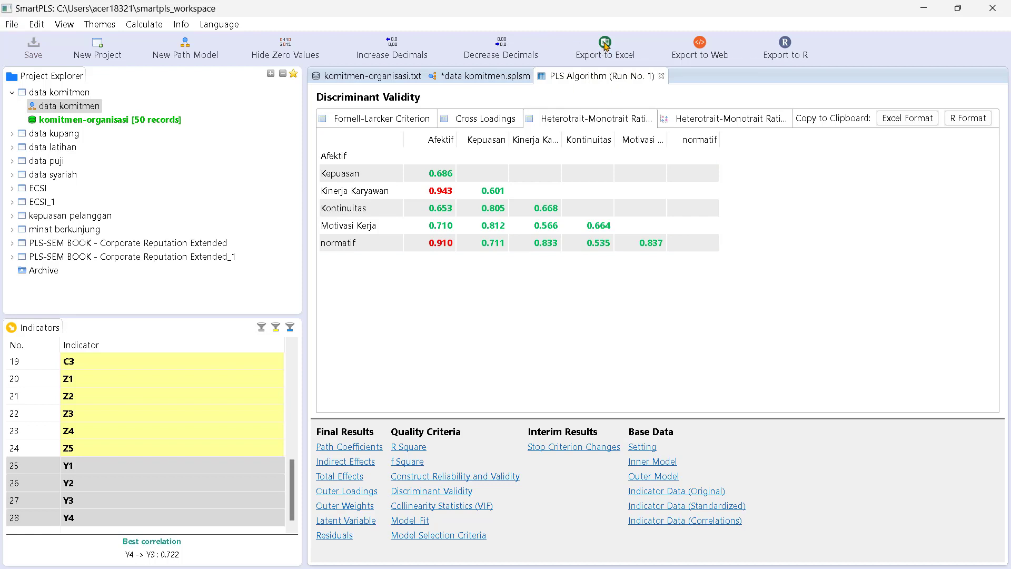
click(605, 45)
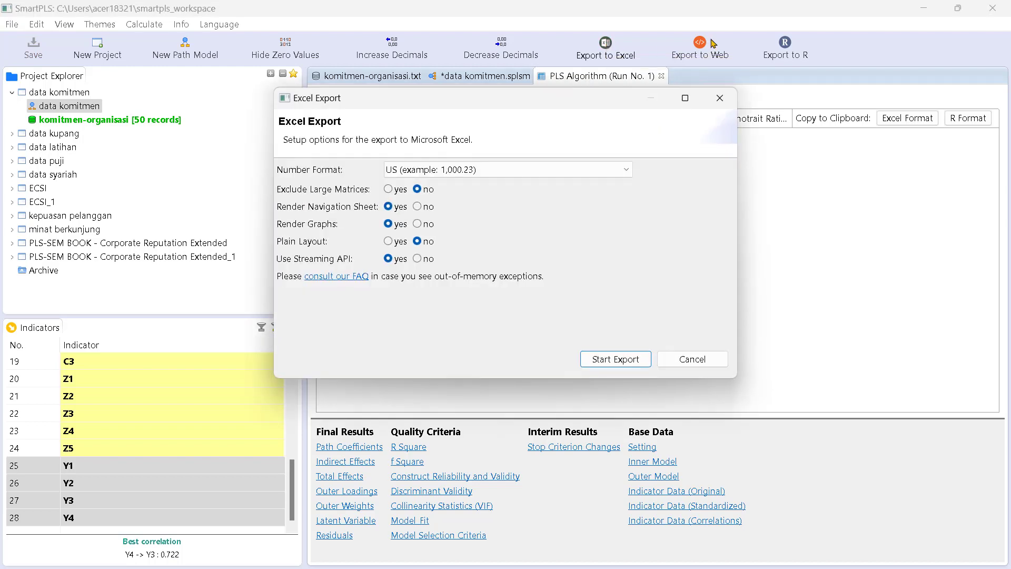
click(620, 360)
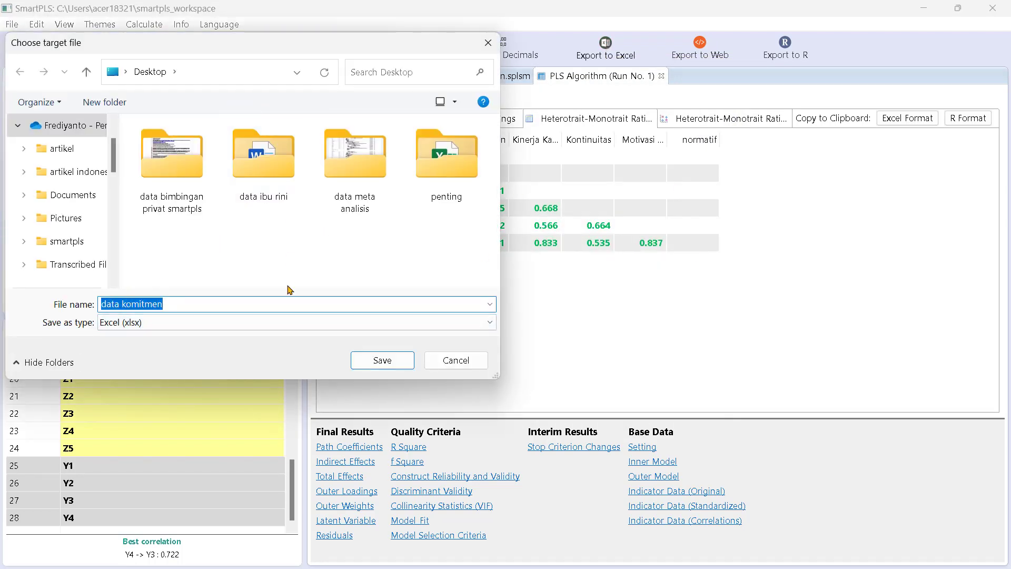
click(218, 305)
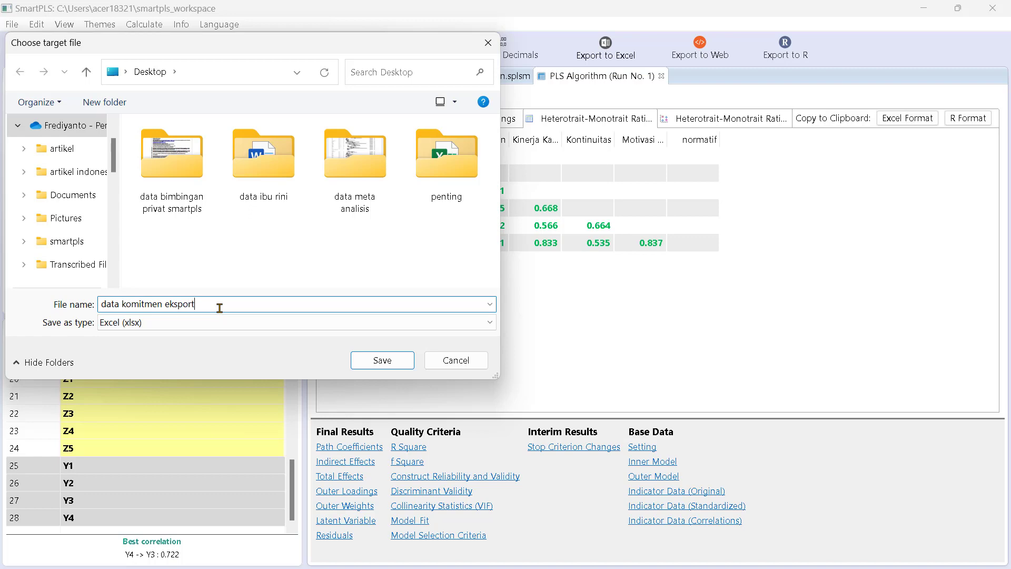
click(384, 361)
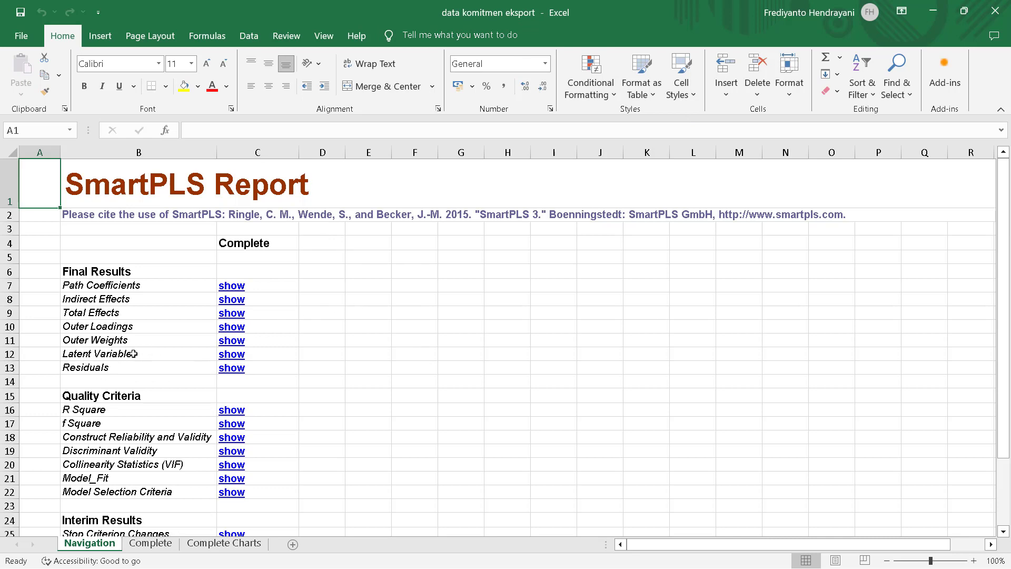
Step: Go to the Latent Variable section of the exported report in Excel and look over its construct score columns
click(233, 354)
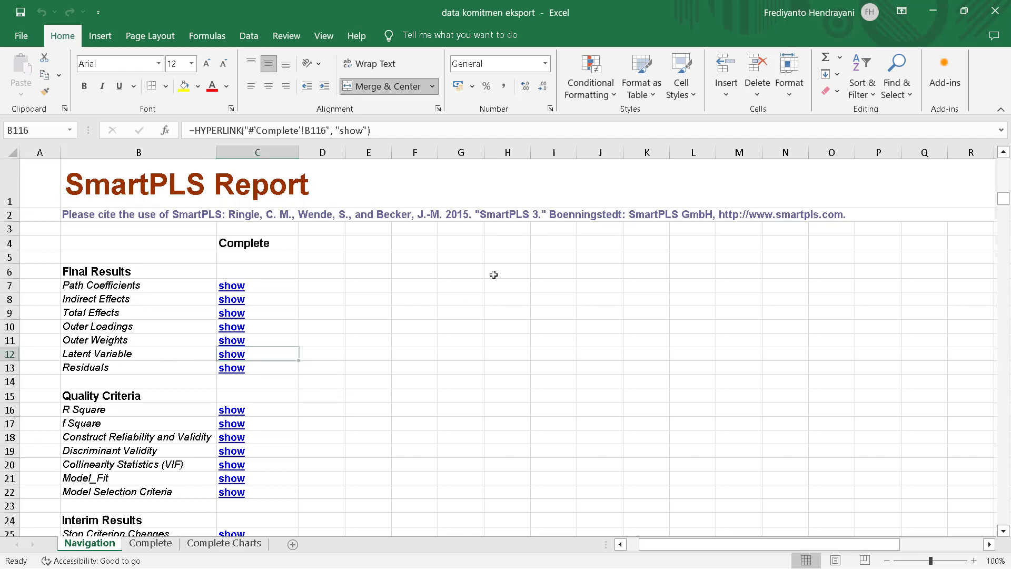
scroll(470, 292, down, 6)
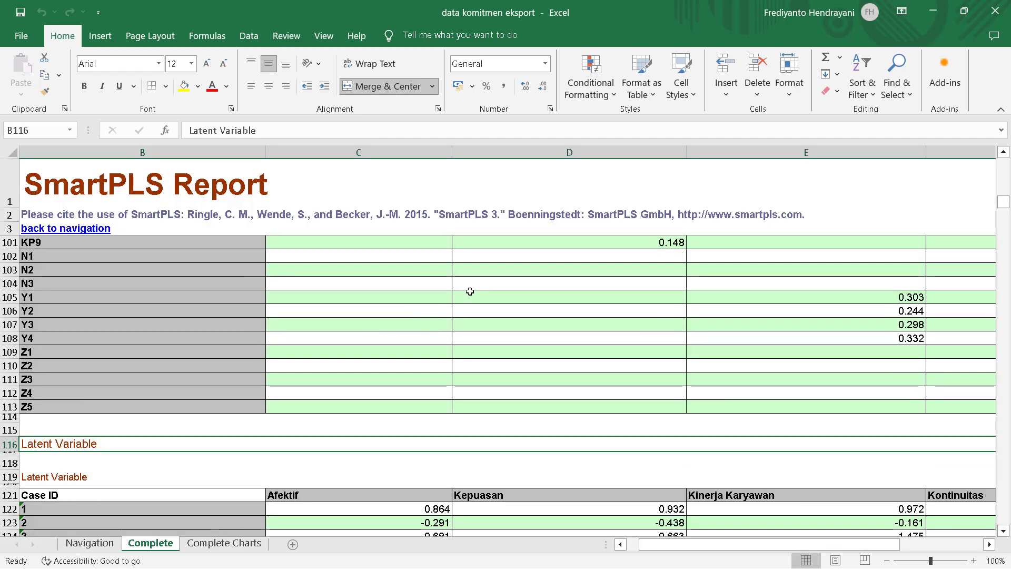
scroll(470, 291, down, 1)
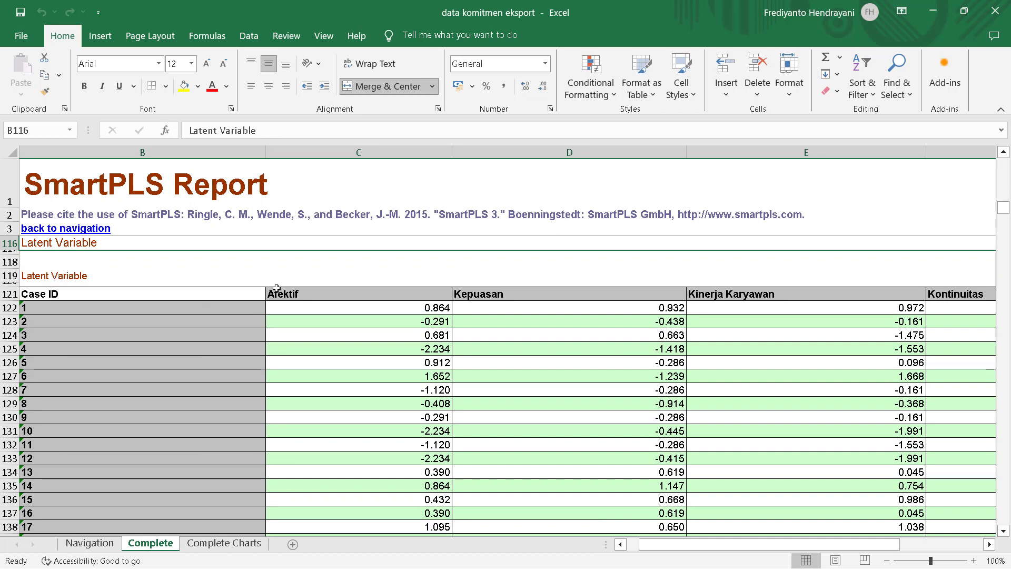
click(345, 294)
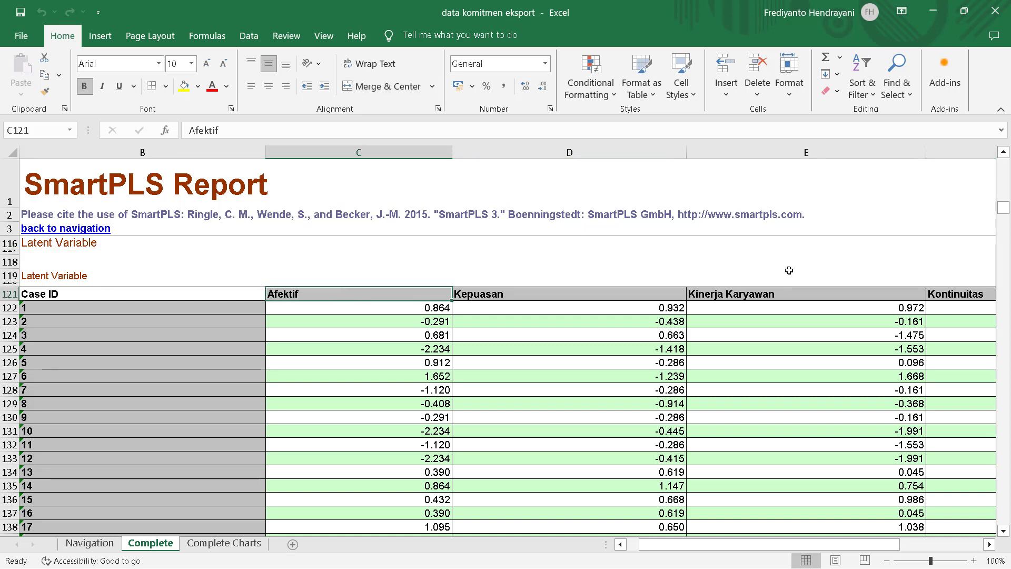
click(979, 291)
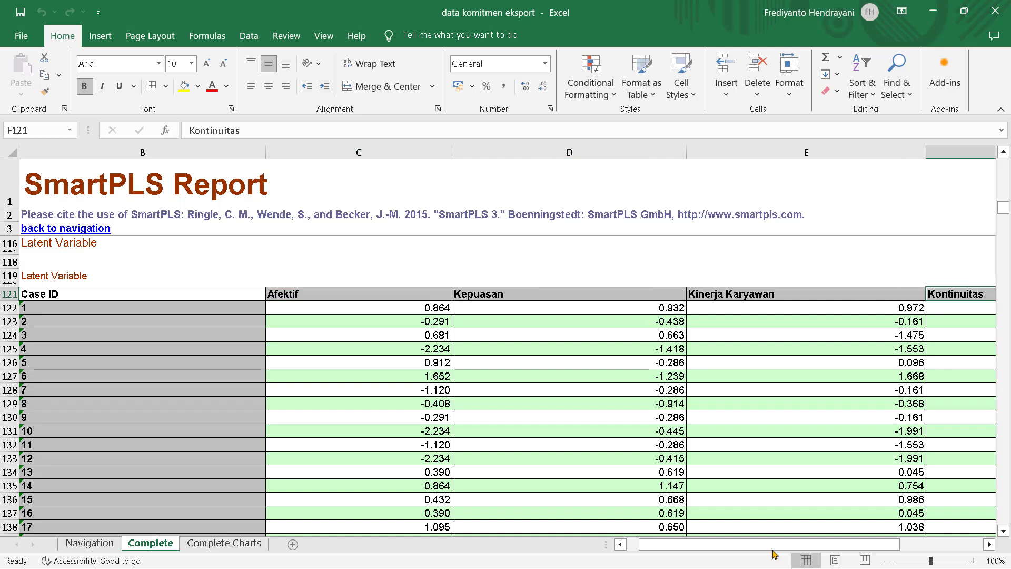
mouse_move(773, 550)
mouse_down()
mouse_move(884, 550)
mouse_move(757, 546)
mouse_up()
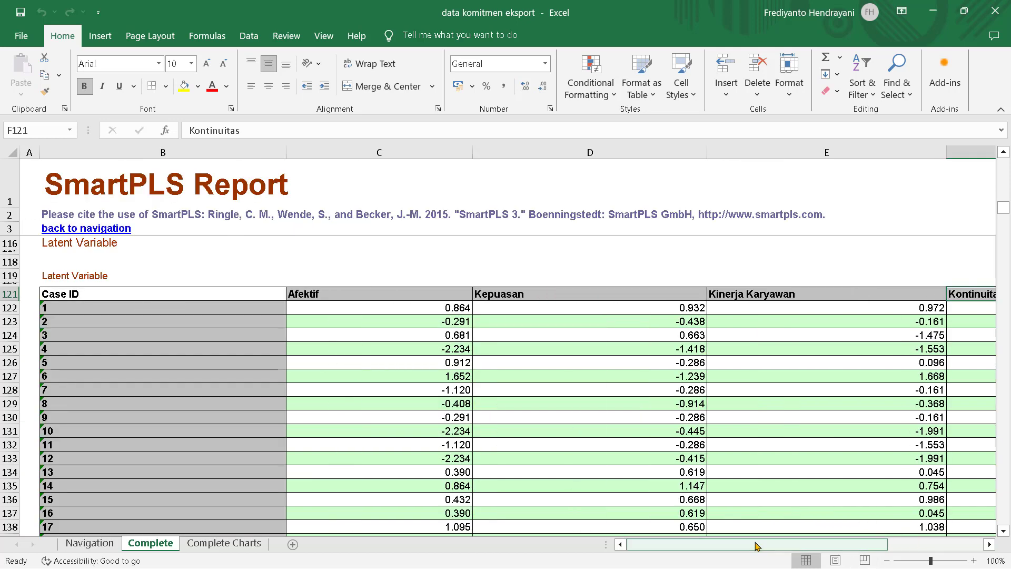
Step: Copy the whole Latent Variable score table, from the Case ID header in B121 to the last score in H171
drag(114, 295, 742, 519)
right_click(487, 322)
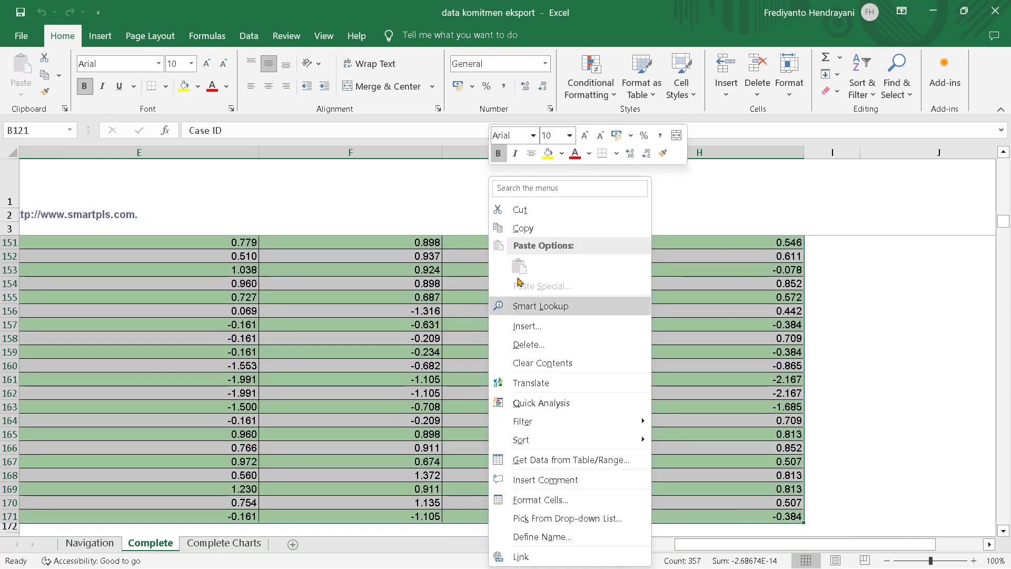
click(523, 228)
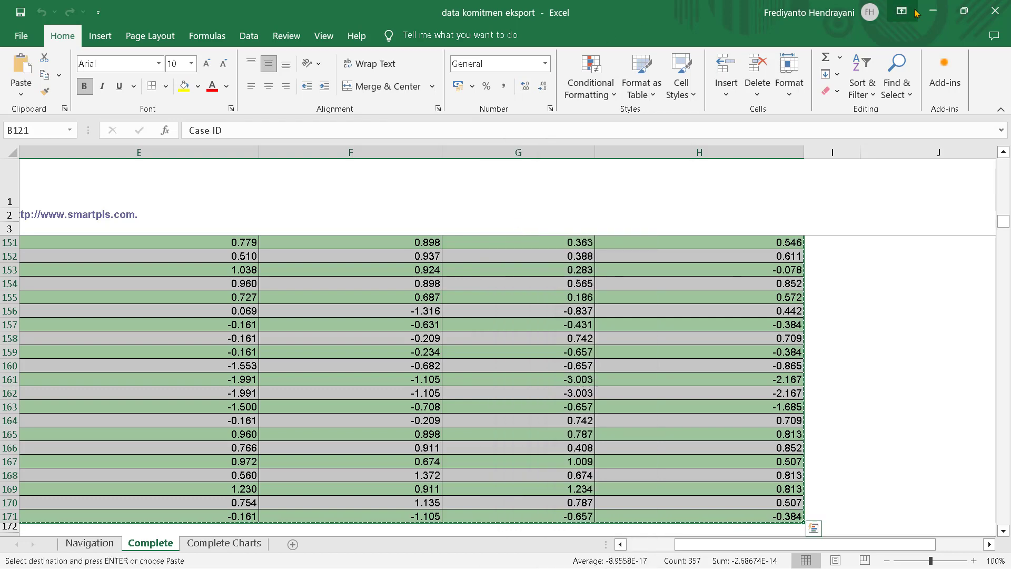
Step: Start a new blank Excel workbook from the desktop and paste the copied latent variable scores at cell A1
click(933, 11)
click(938, 9)
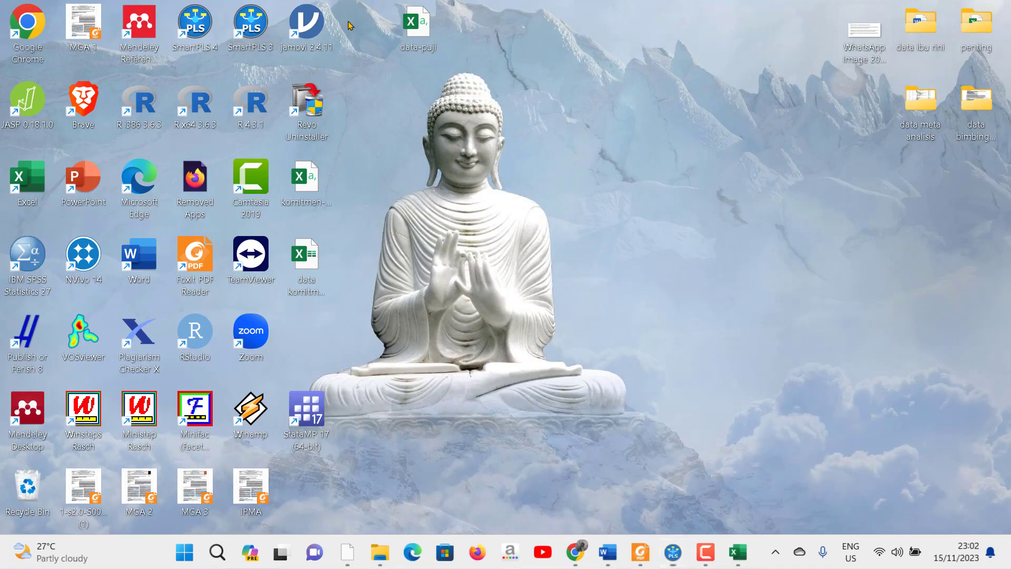
double_click(28, 182)
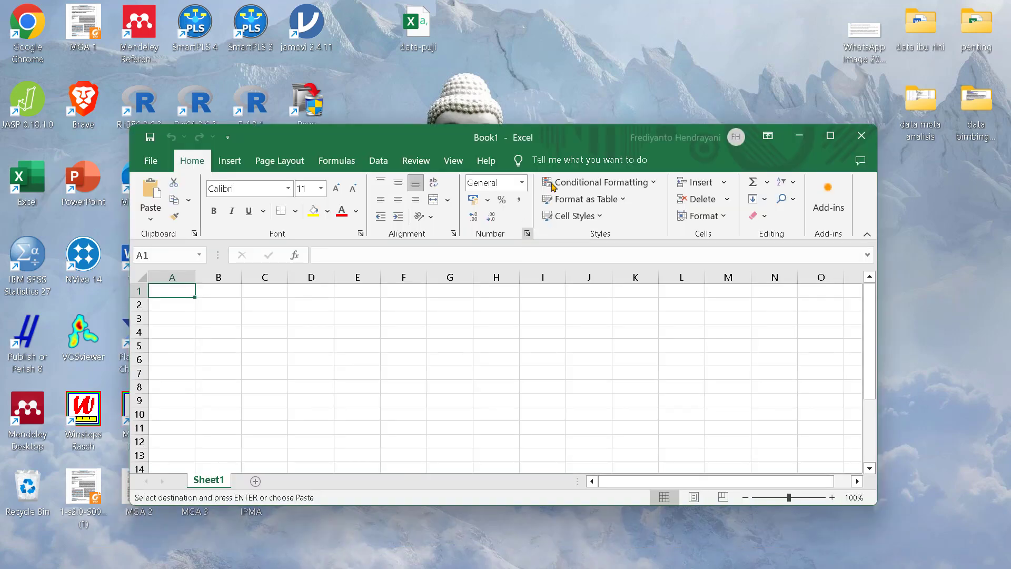
click(838, 130)
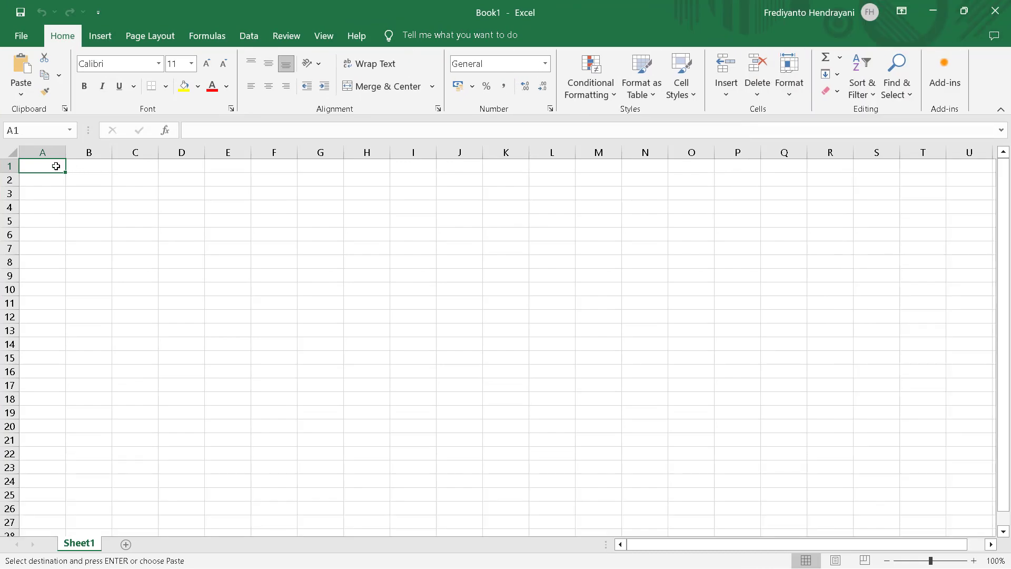
right_click(55, 166)
click(83, 255)
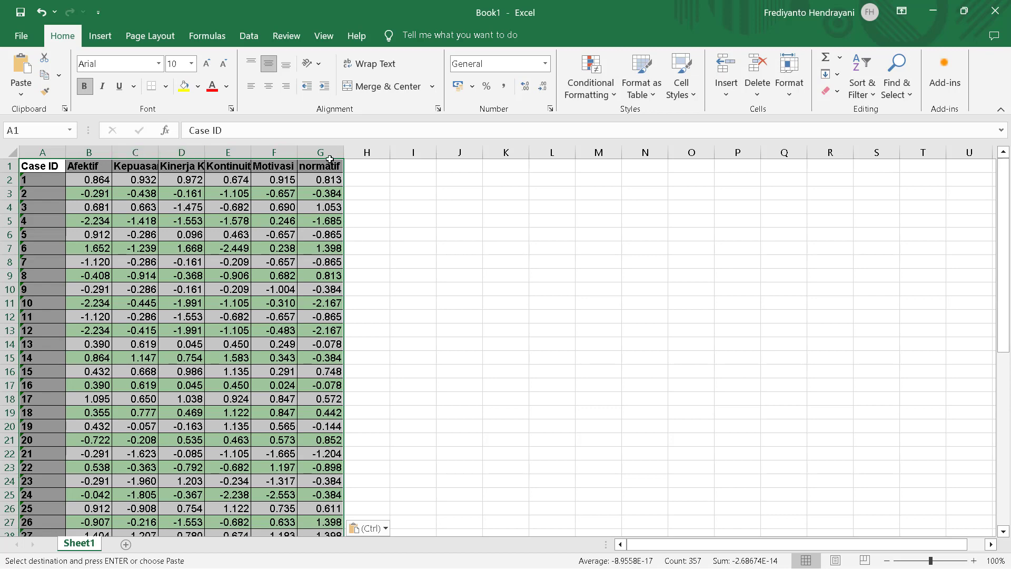
Step: Widen the normatif column G of the pasted score table to about twice its width
drag(343, 152, 388, 153)
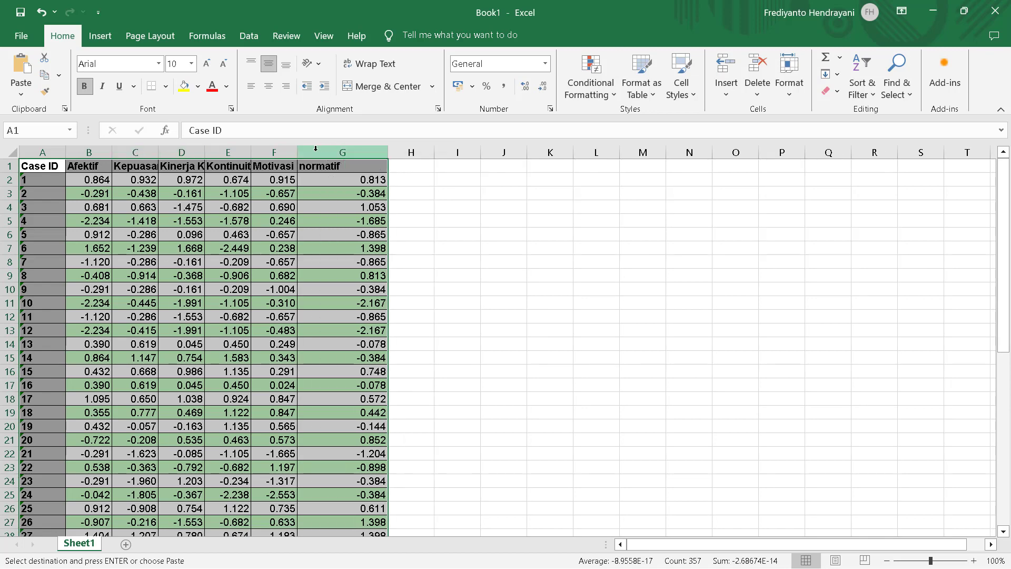
click(210, 166)
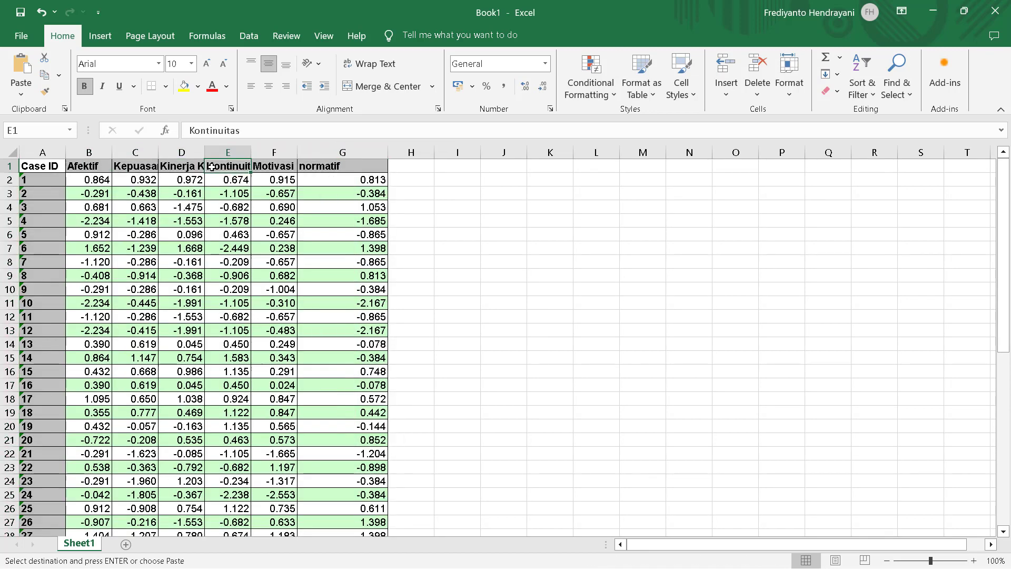
click(108, 168)
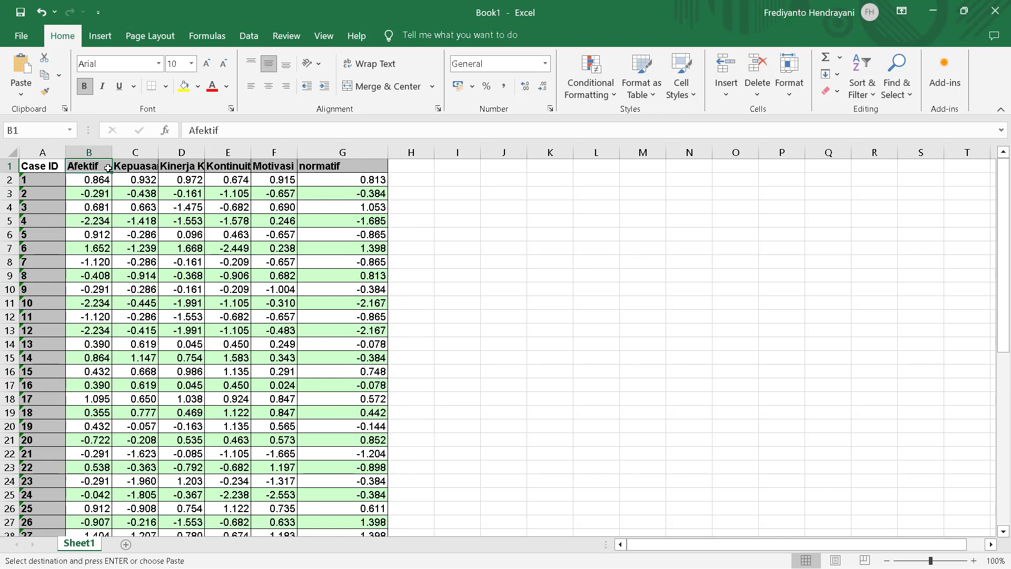
Step: Delete the Kepuasan, Kinerja and Motivasi columns from the score table, keeping Case ID, Afektif, Kontinuitas and normatif
click(136, 157)
right_click(140, 220)
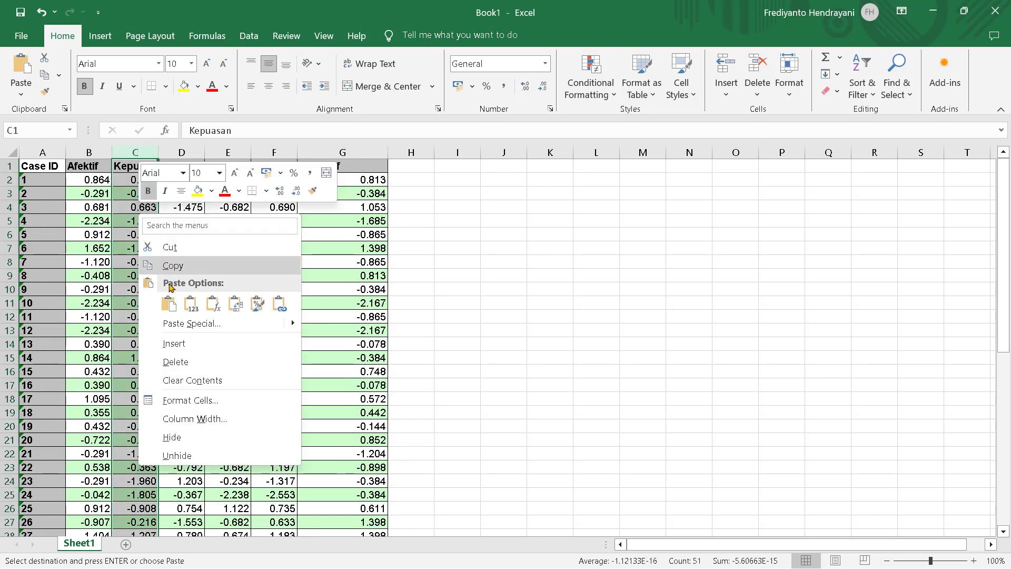
click(173, 363)
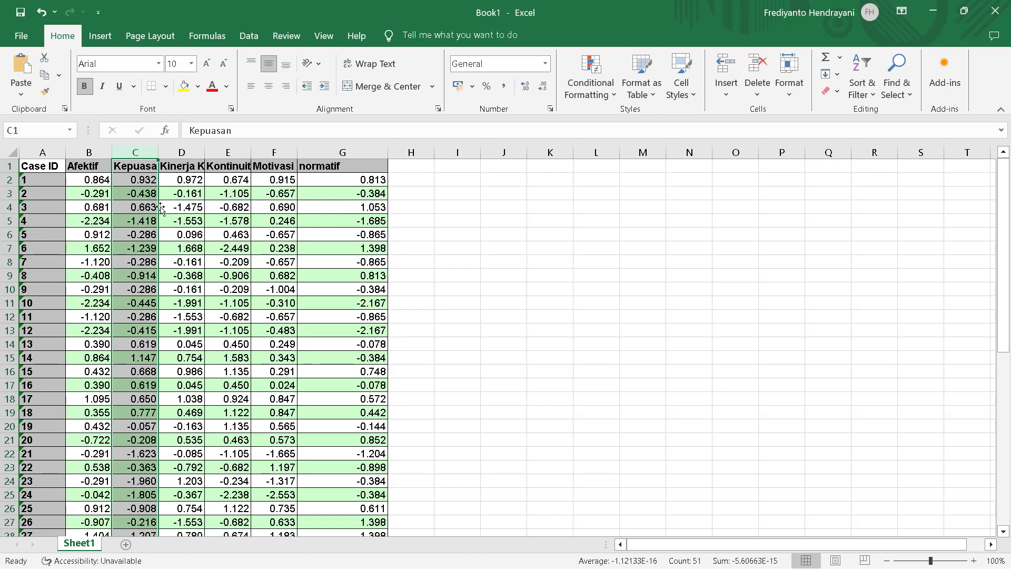
right_click(137, 156)
click(173, 304)
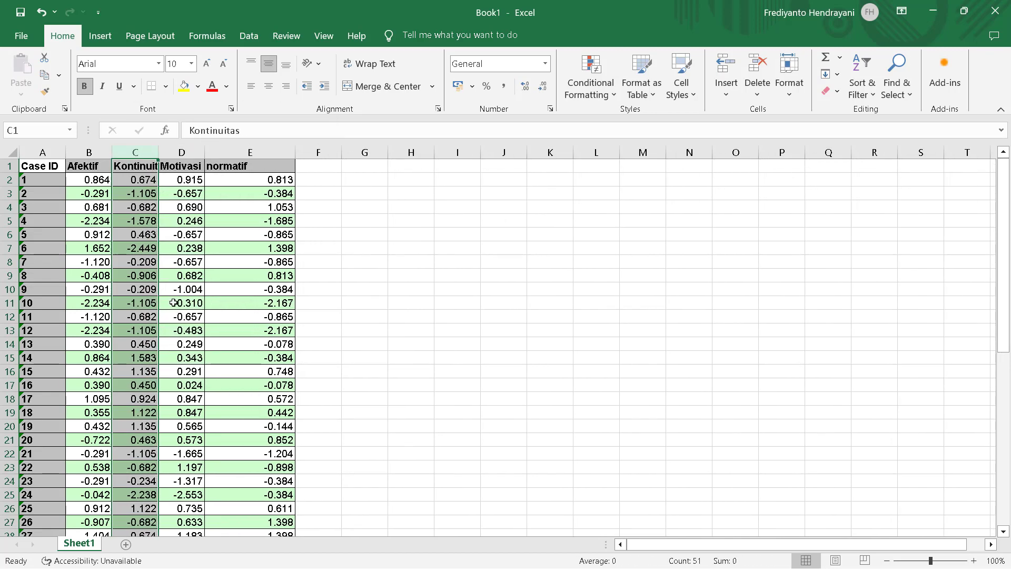
click(182, 152)
right_click(181, 153)
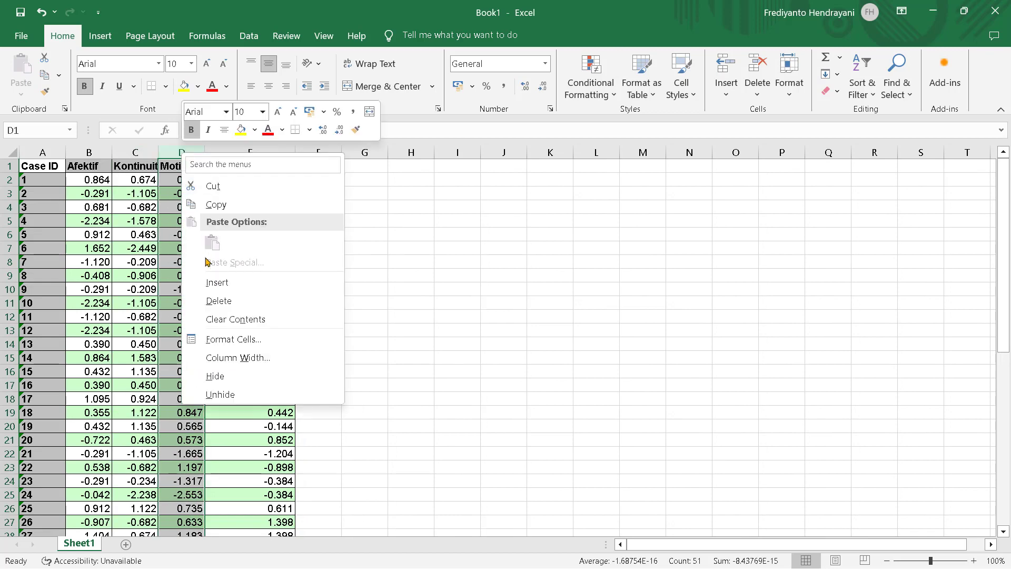
click(219, 301)
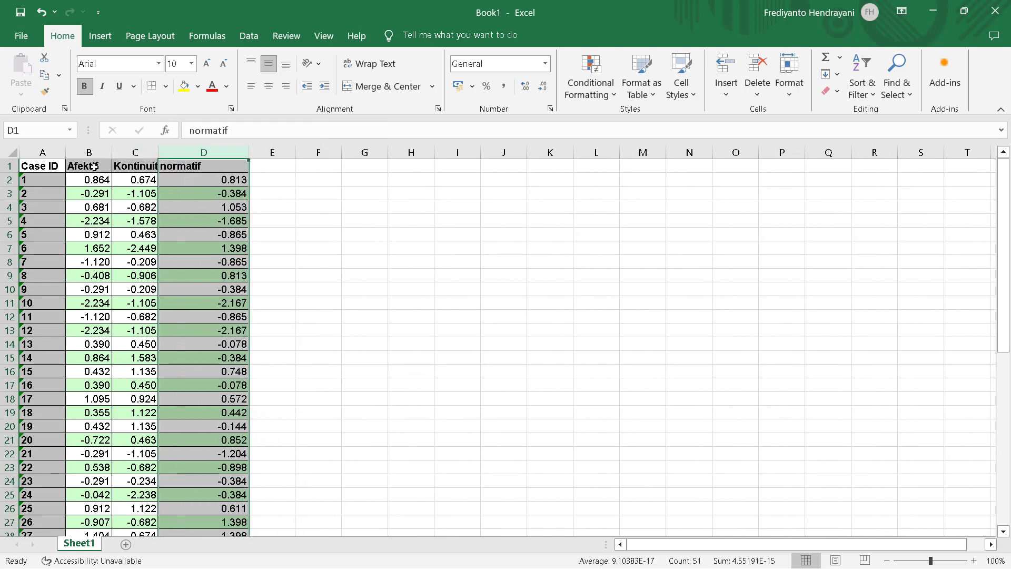
click(206, 168)
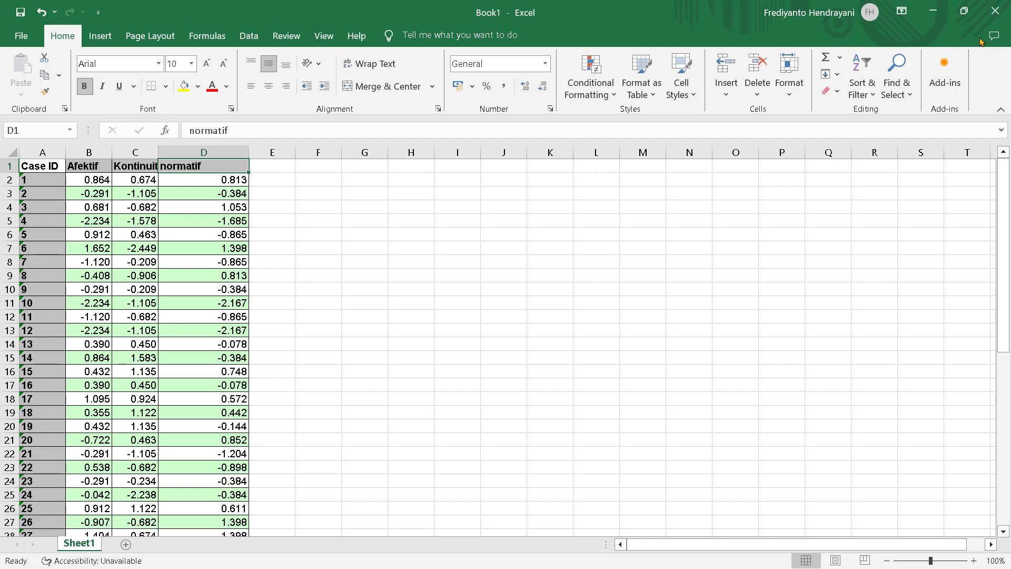
Step: Open the komitmen-organisasi file from the desktop and copy the KP1 to KP9 data, range A1:I51
click(932, 12)
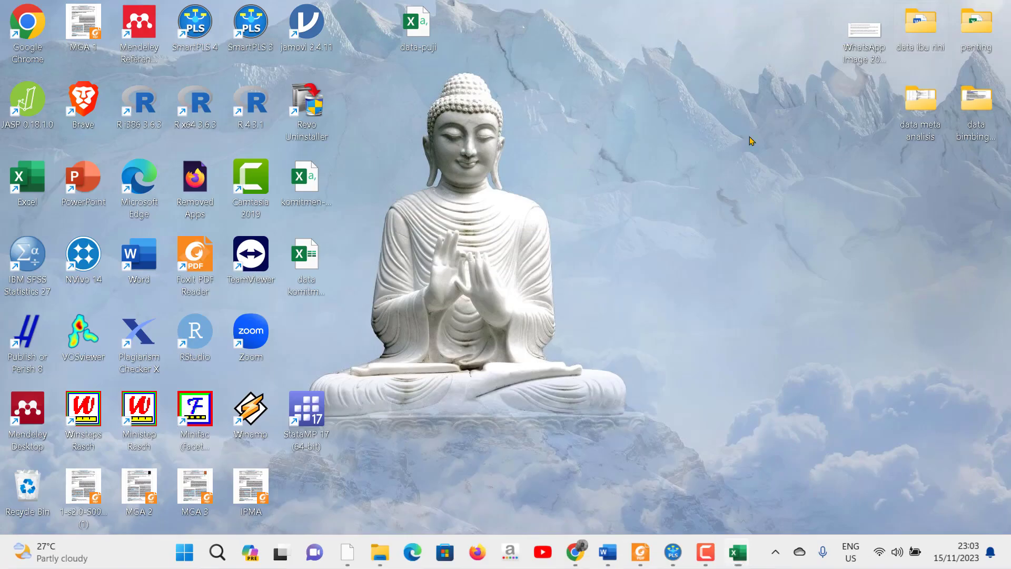
double_click(305, 190)
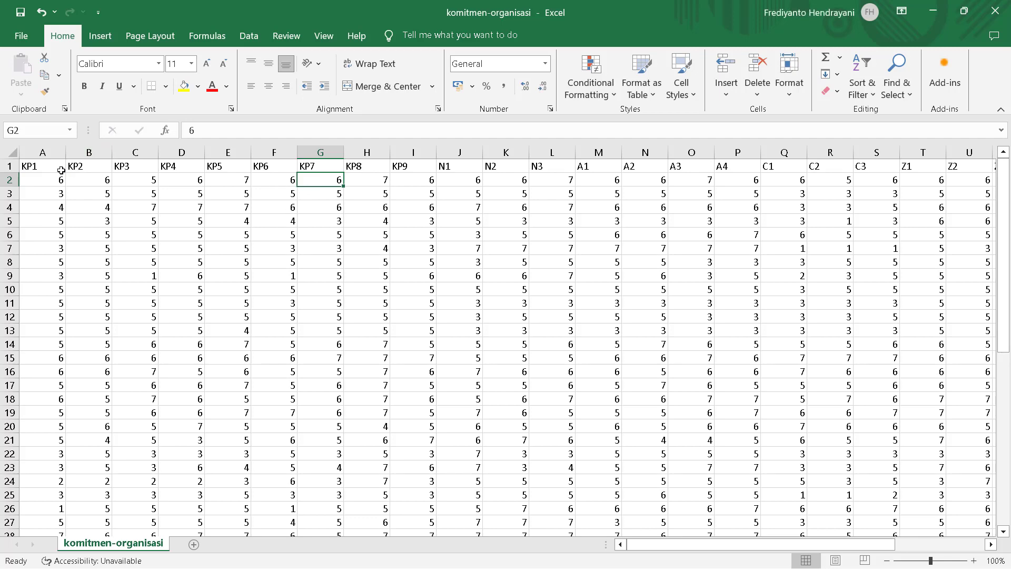
drag(61, 170, 429, 495)
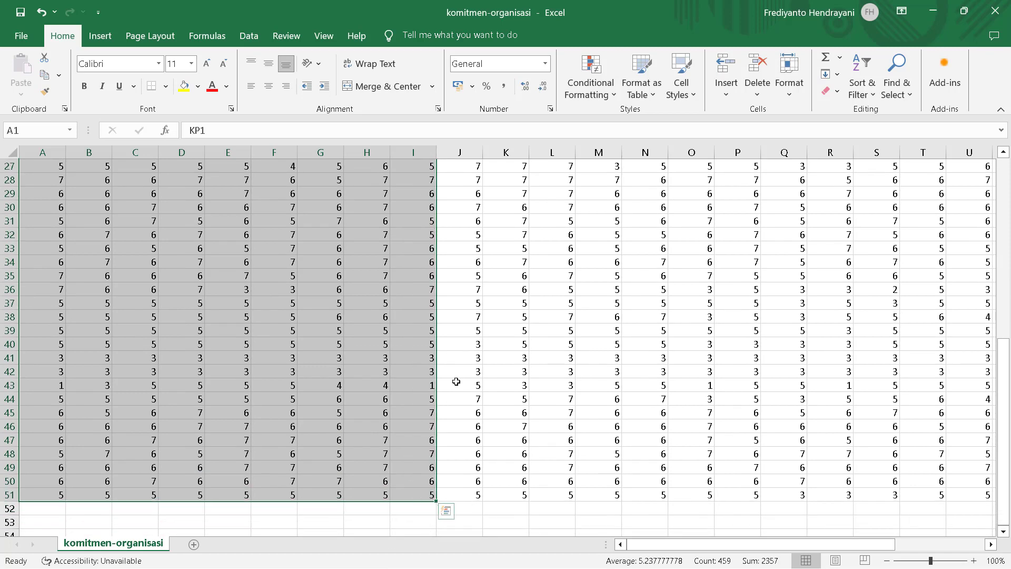
scroll(456, 382, up, 9)
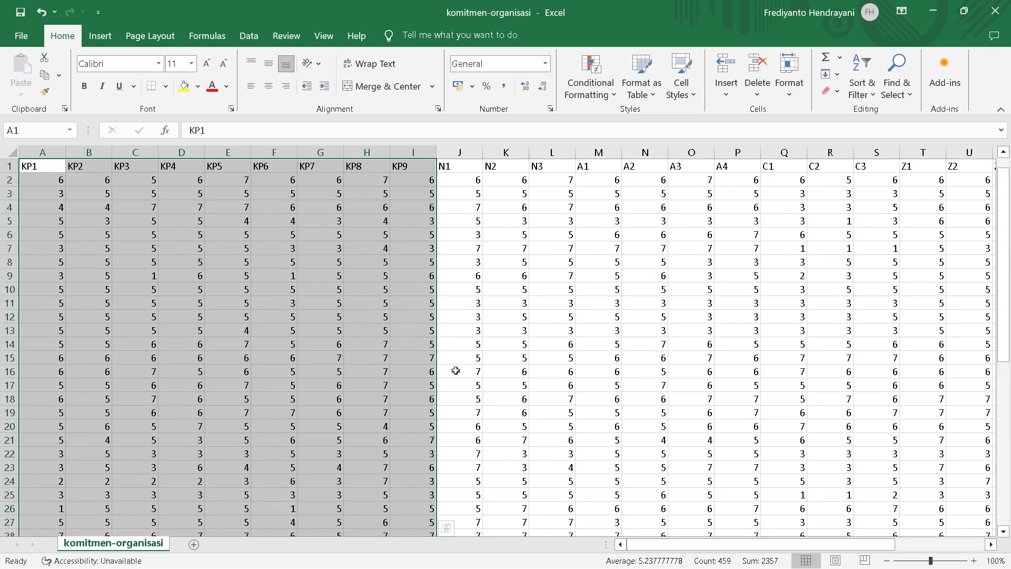
right_click(325, 227)
click(360, 231)
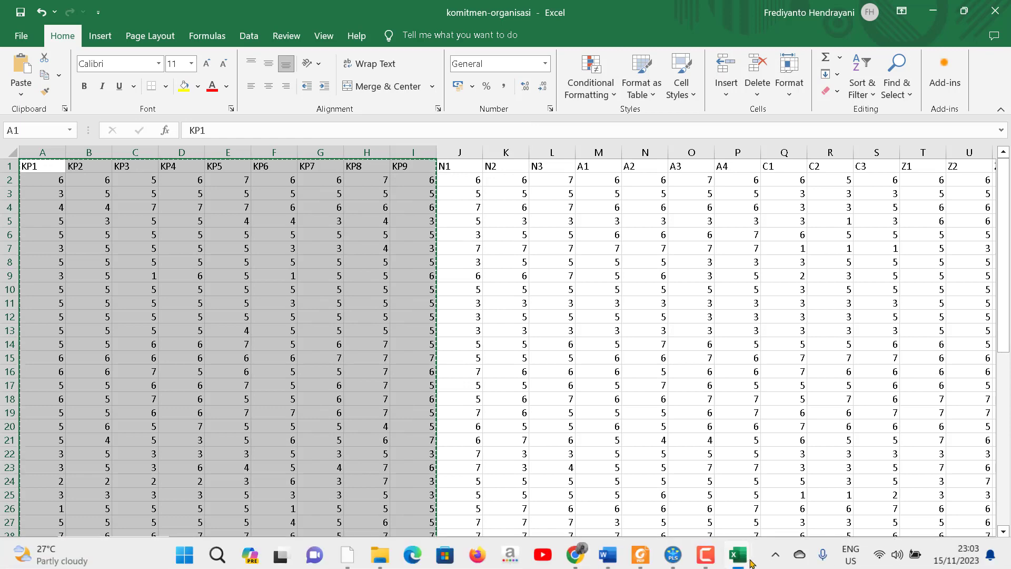
Step: Paste the copied KP1 to KP9 data into Book1 starting at cell E1, beside the normatif column
mouse_move(738, 552)
click(706, 524)
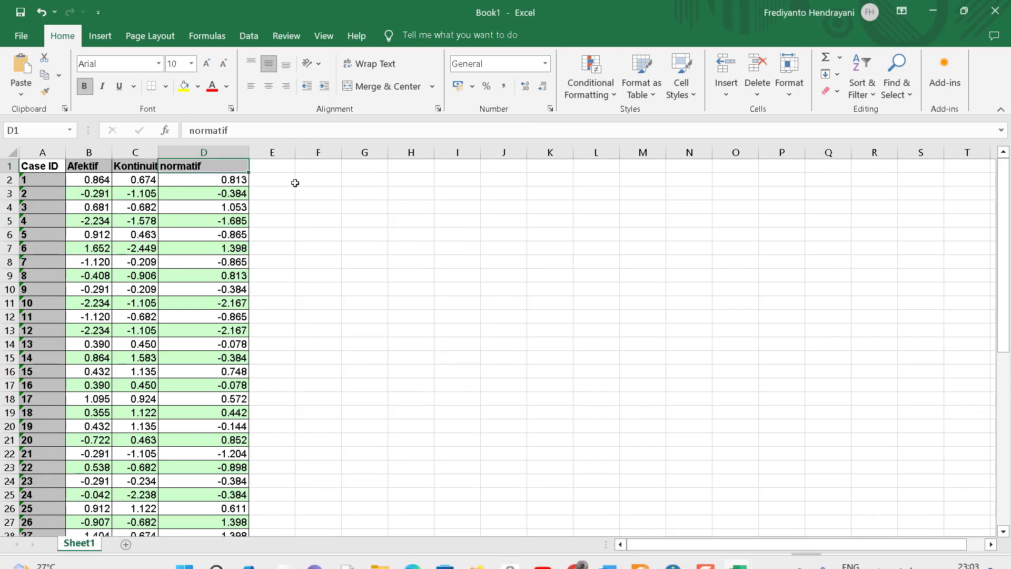
click(272, 168)
right_click(272, 168)
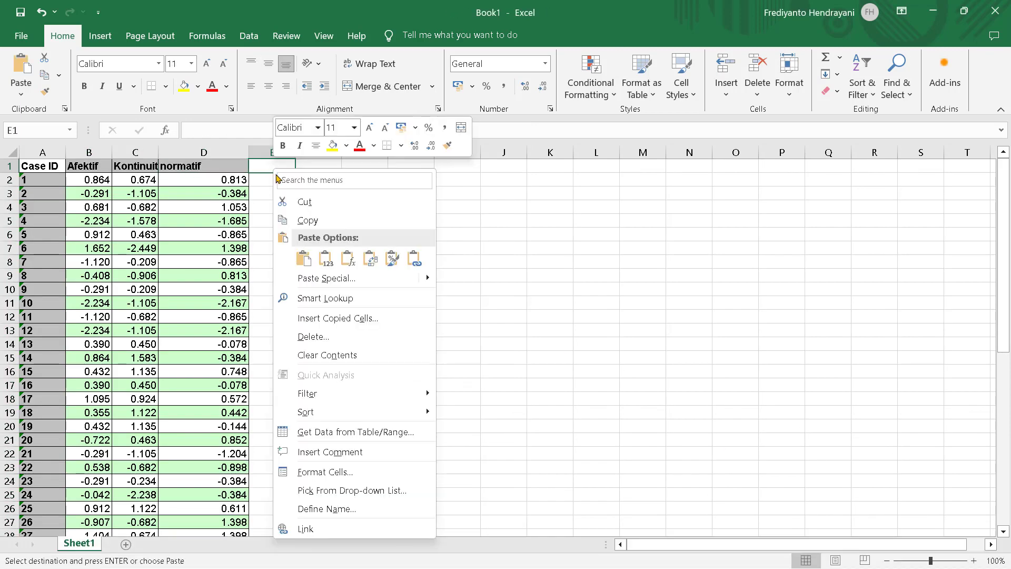
click(301, 254)
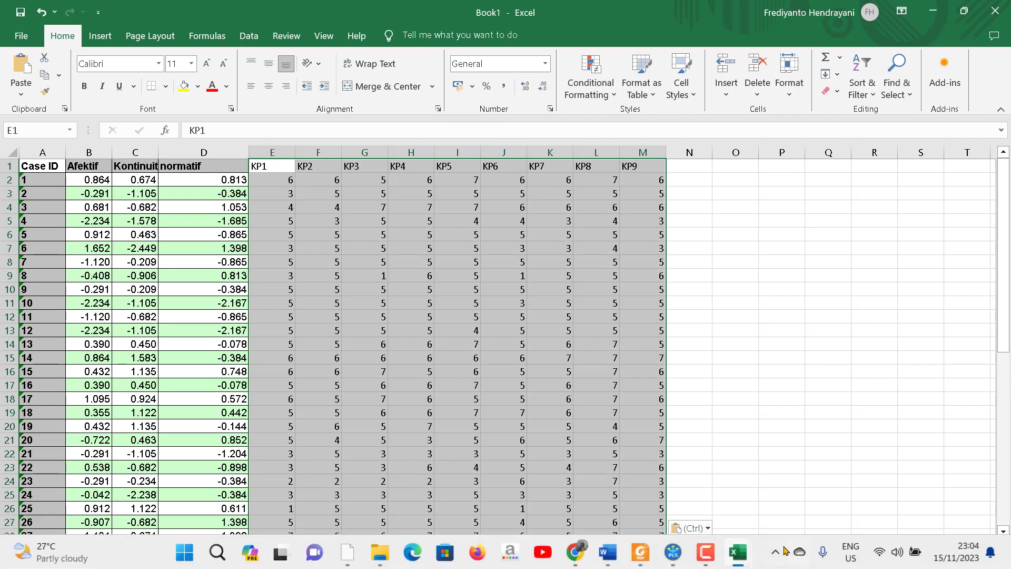
Step: Return to the komitmen-organisasi workbook and copy the Z1 to Z5 and Y1 to Y4 data, range T1:AB51
mouse_move(738, 552)
click(840, 478)
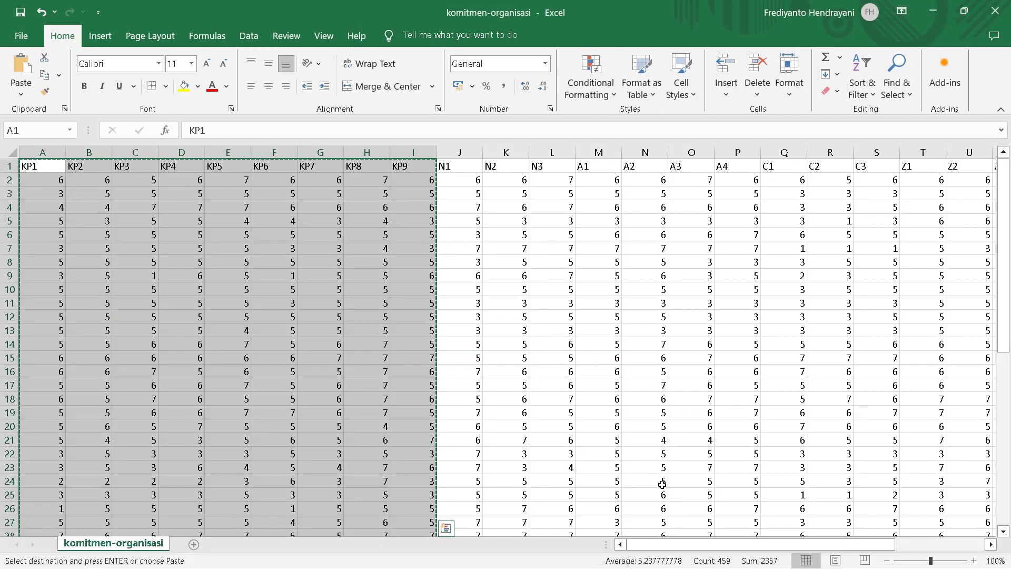
drag(659, 545, 793, 546)
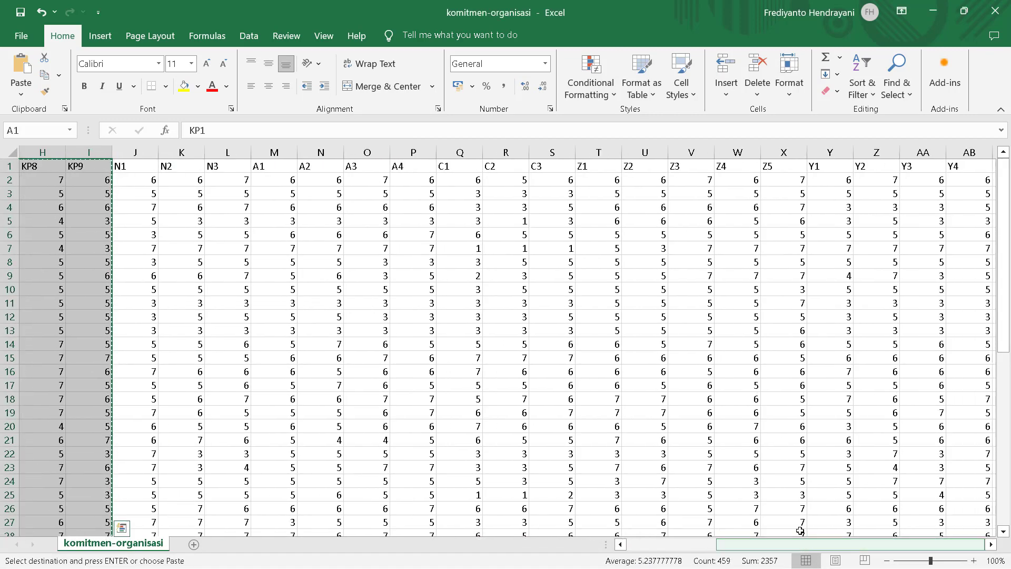
drag(588, 166, 552, 182)
drag(692, 167, 840, 508)
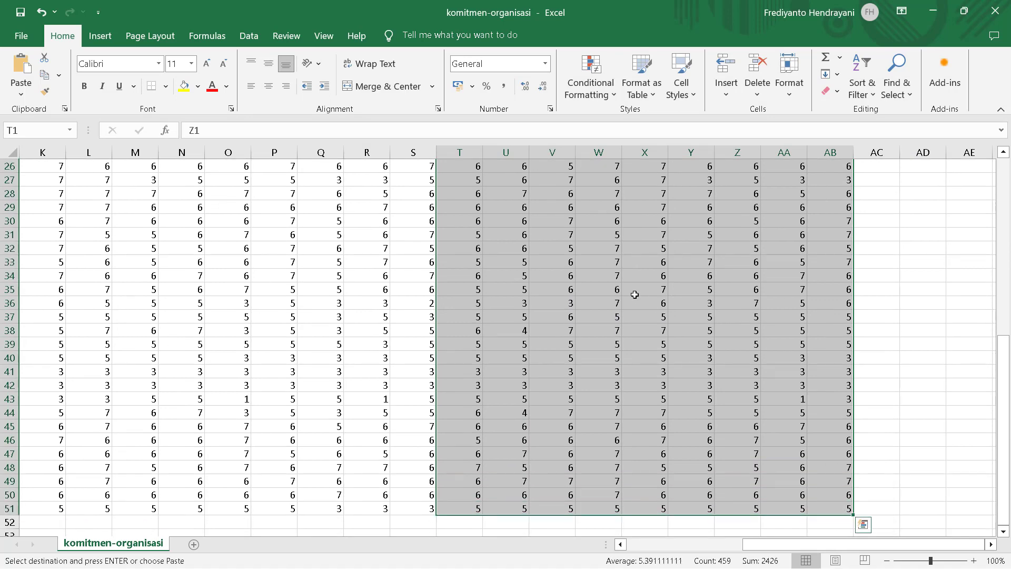
right_click(634, 293)
click(664, 226)
scroll(665, 223, up, 8)
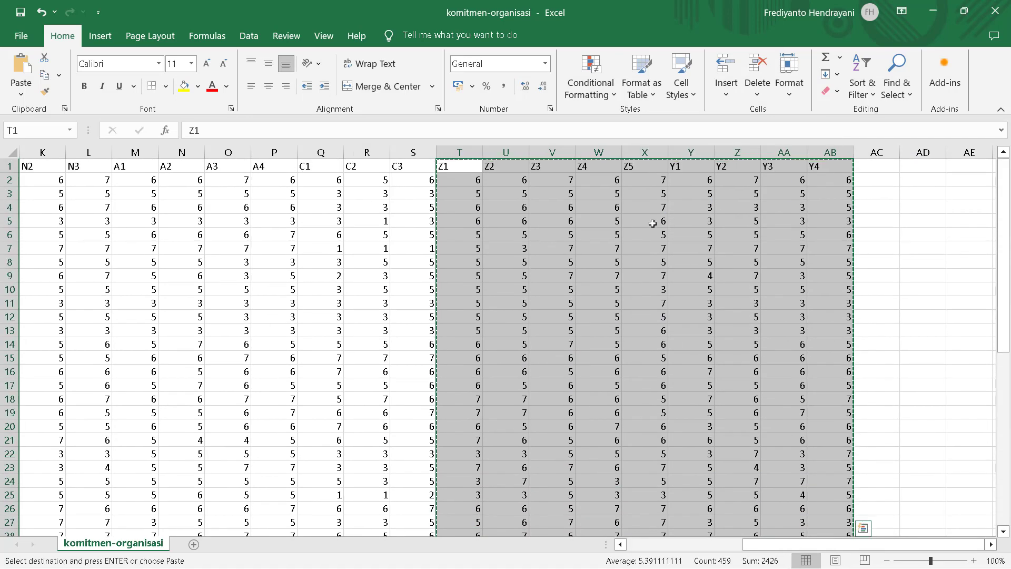
right_click(650, 231)
click(679, 228)
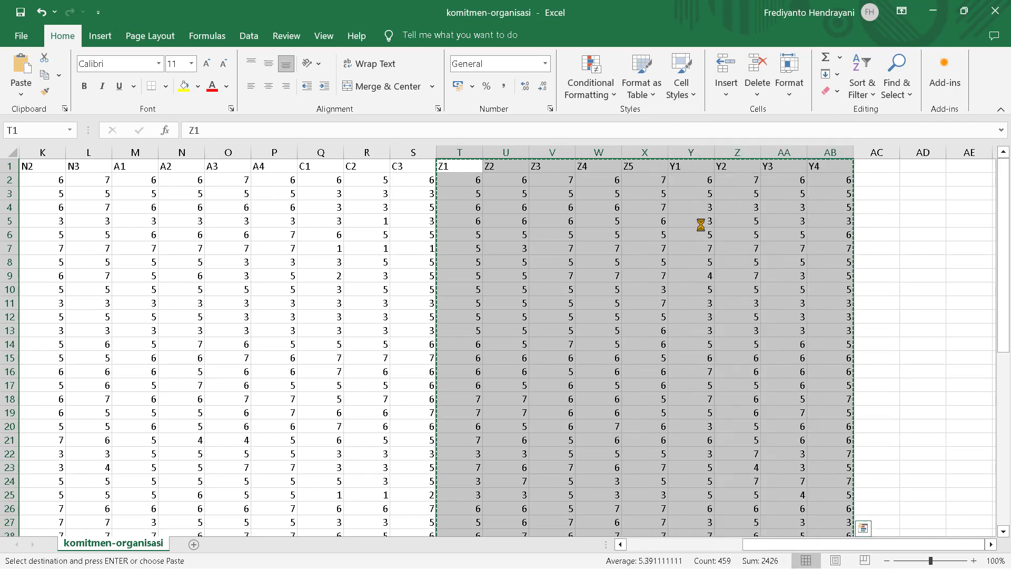
Step: Paste the copied Z1 to Y4 data into Book1 starting at cell N1, beside the KP9 column
mouse_move(734, 553)
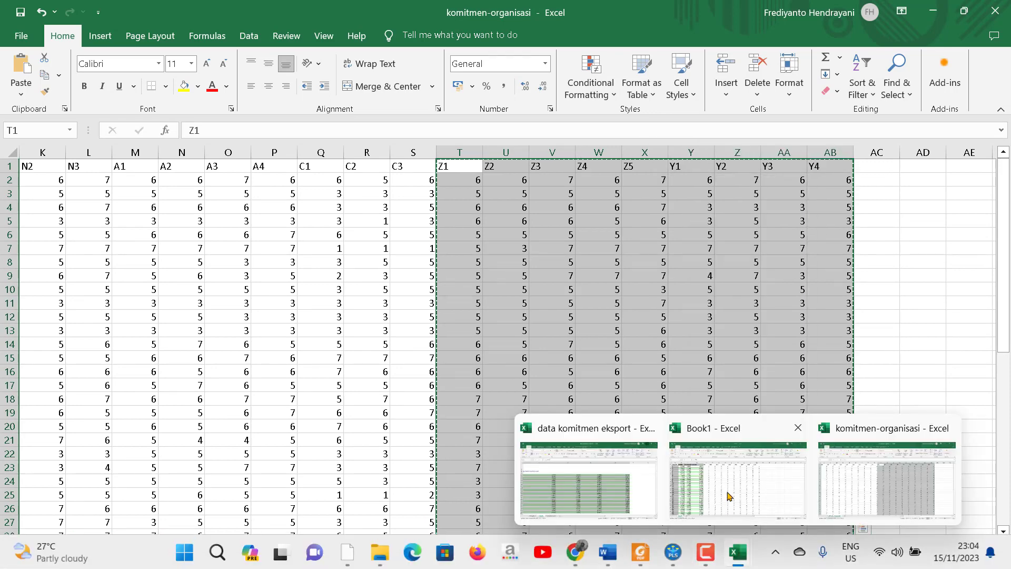
click(737, 477)
click(684, 167)
right_click(683, 167)
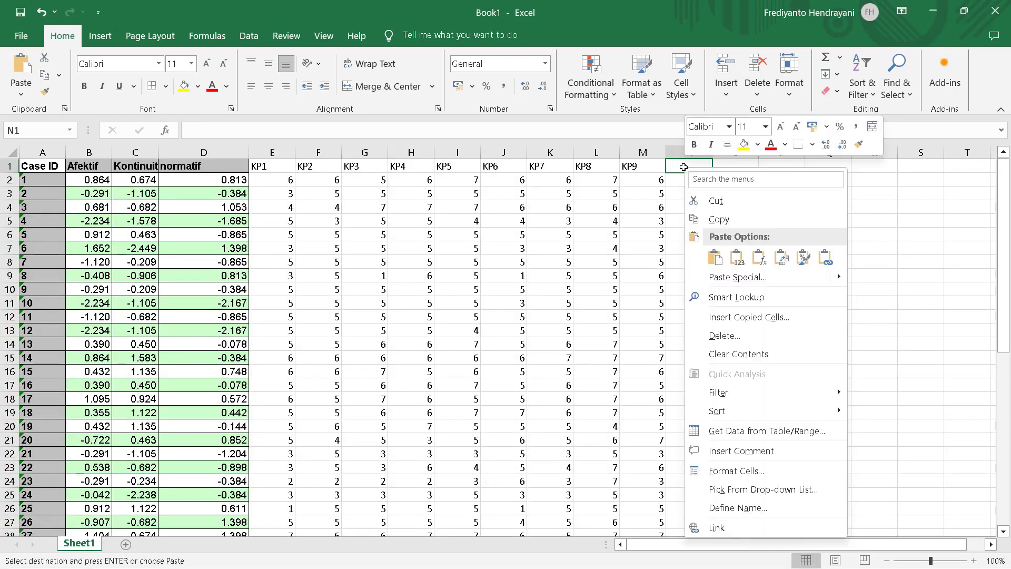
click(715, 257)
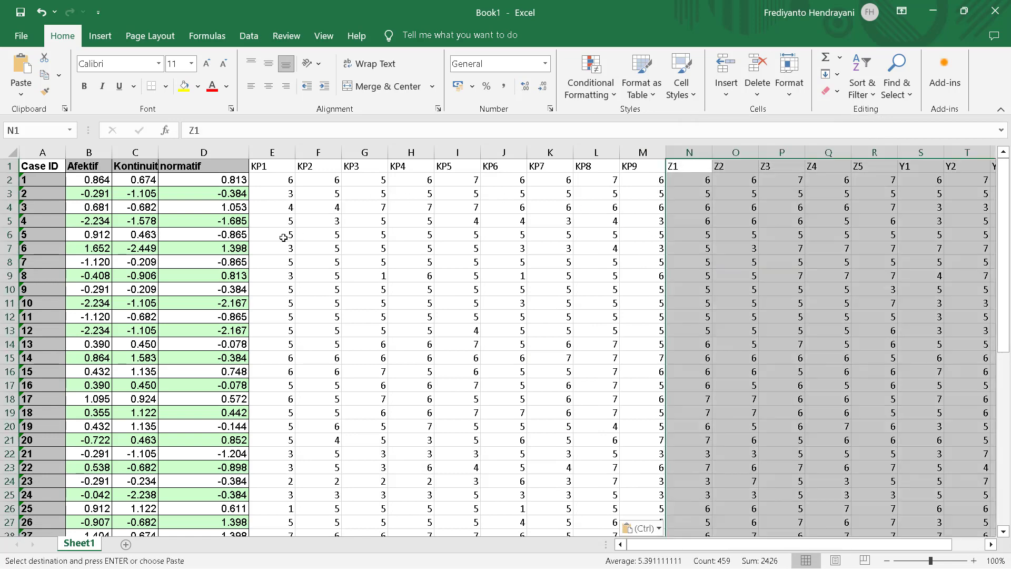
click(742, 218)
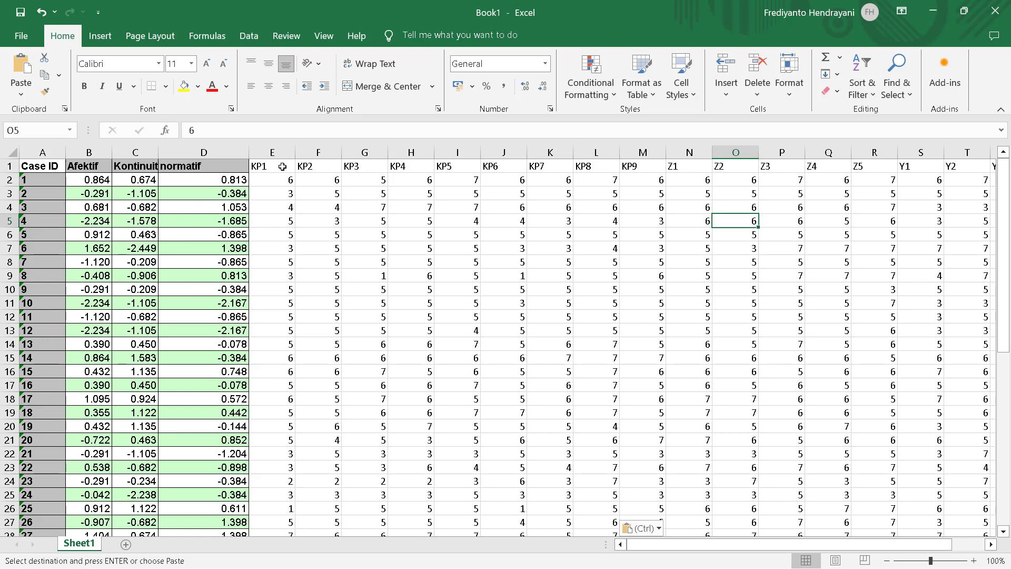
drag(282, 167, 604, 164)
drag(686, 166, 784, 166)
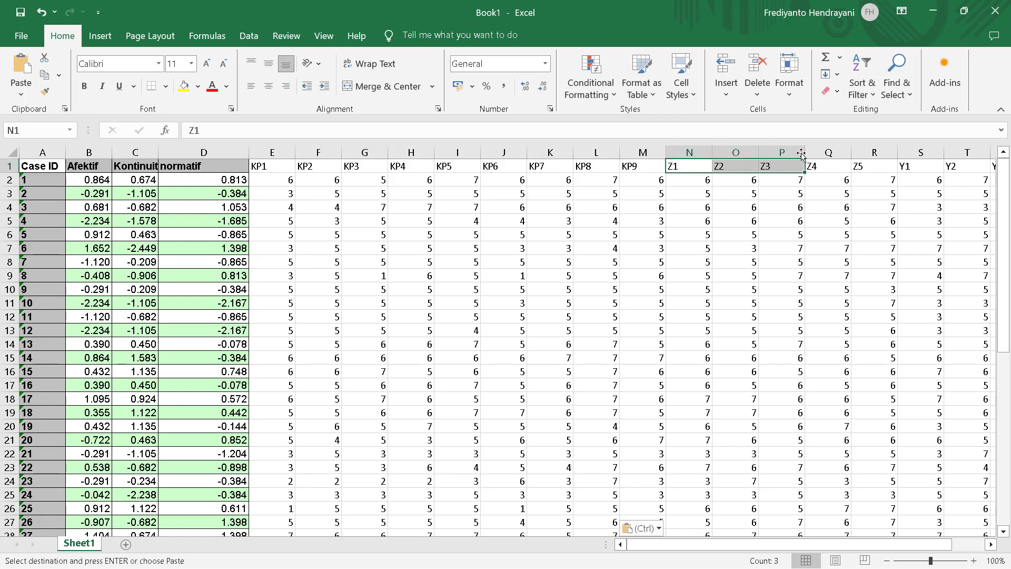
drag(894, 170, 956, 167)
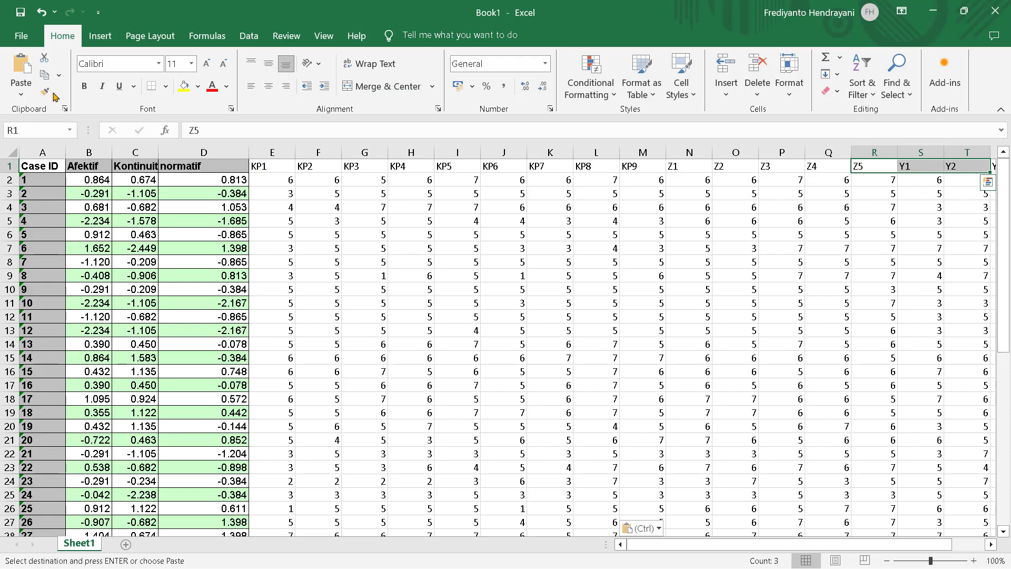
Step: Save Book1 to the desktop as a CSV (Comma delimited) file named "second order"
click(21, 35)
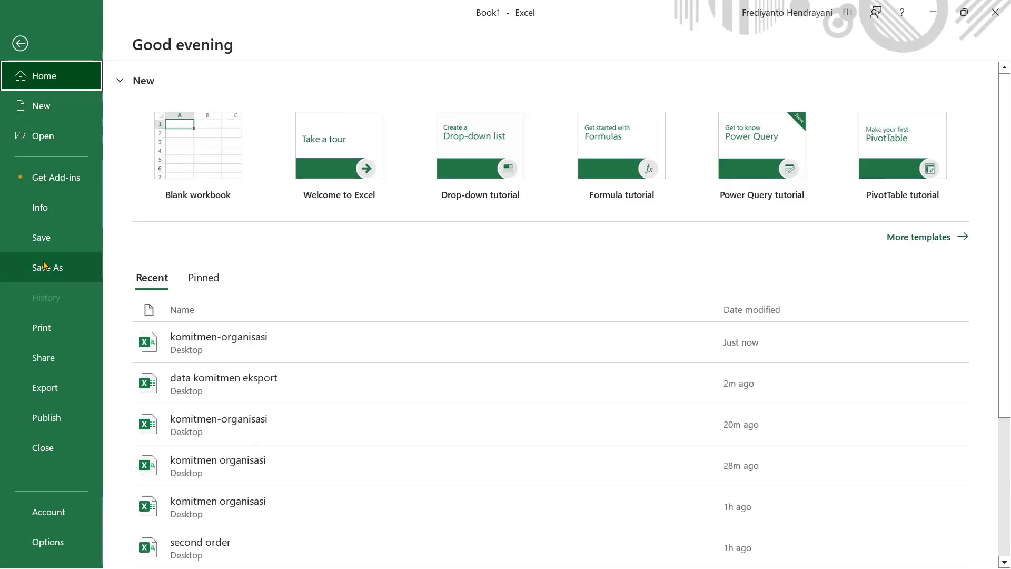
click(48, 267)
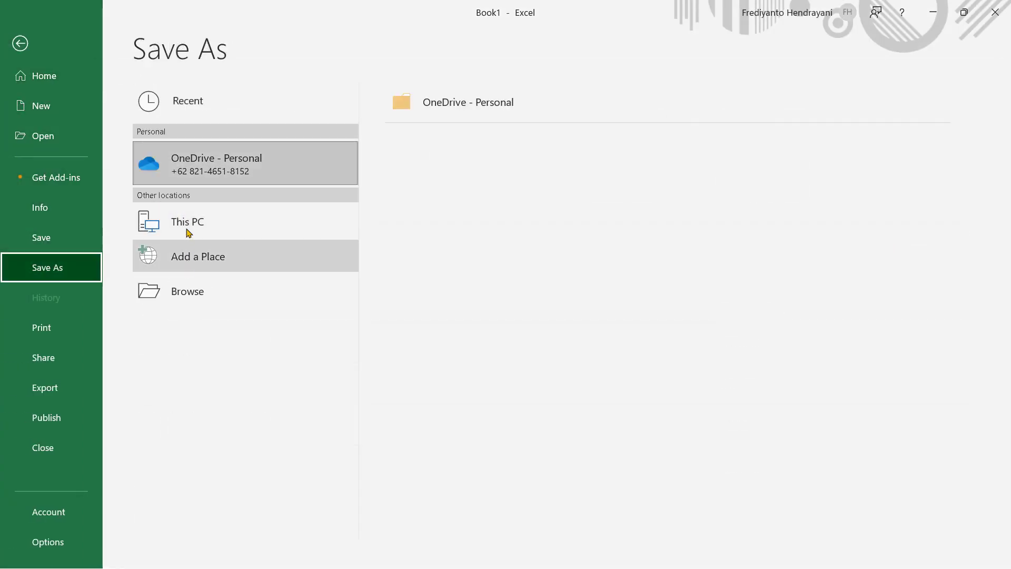
click(188, 224)
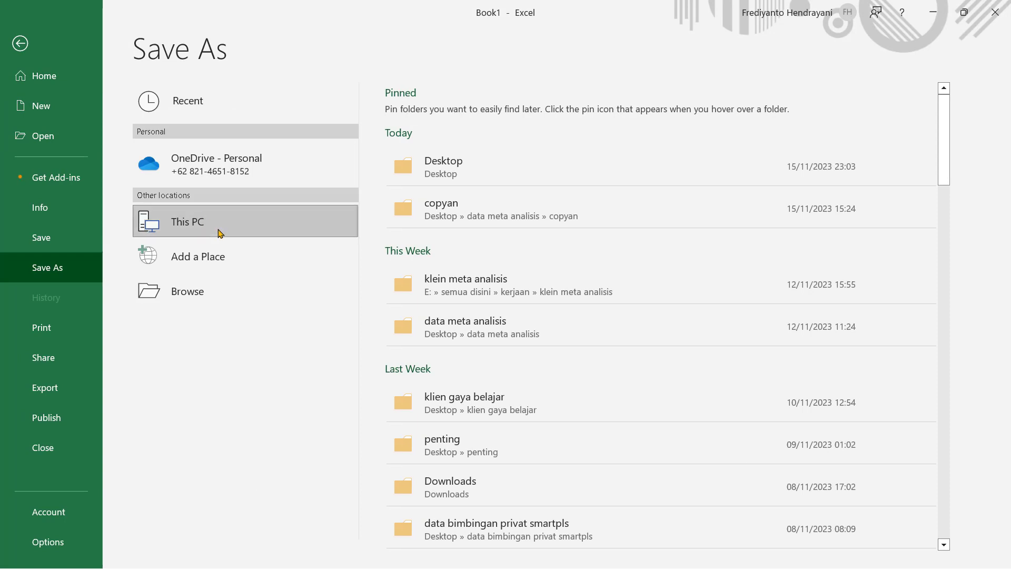
click(216, 287)
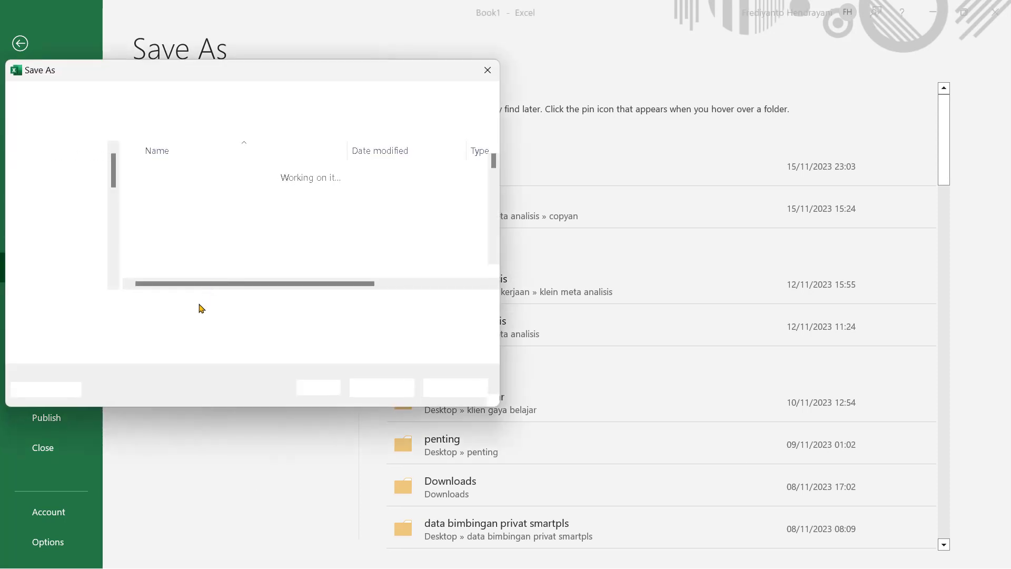
key(BackSpace)
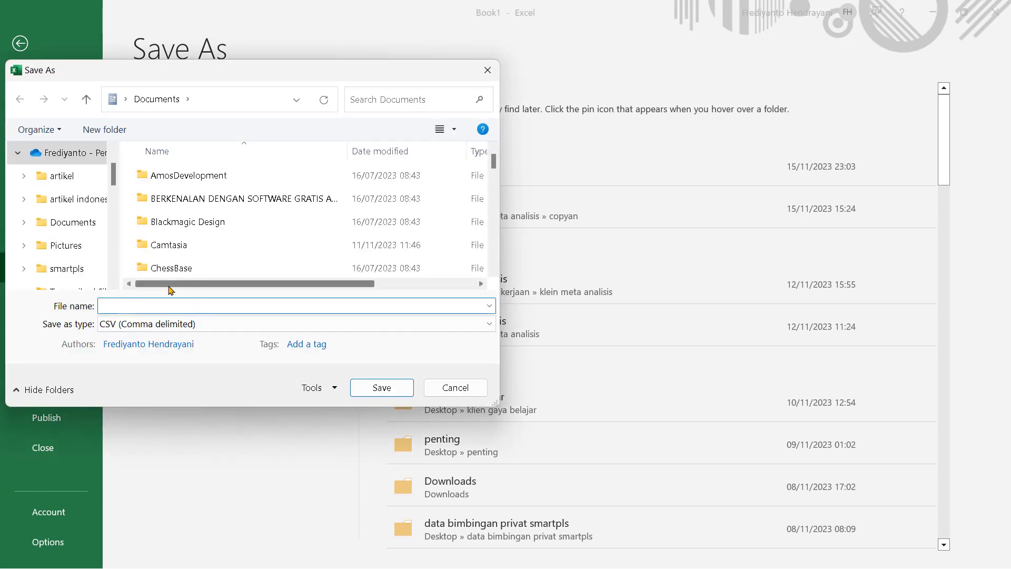
text(second order)
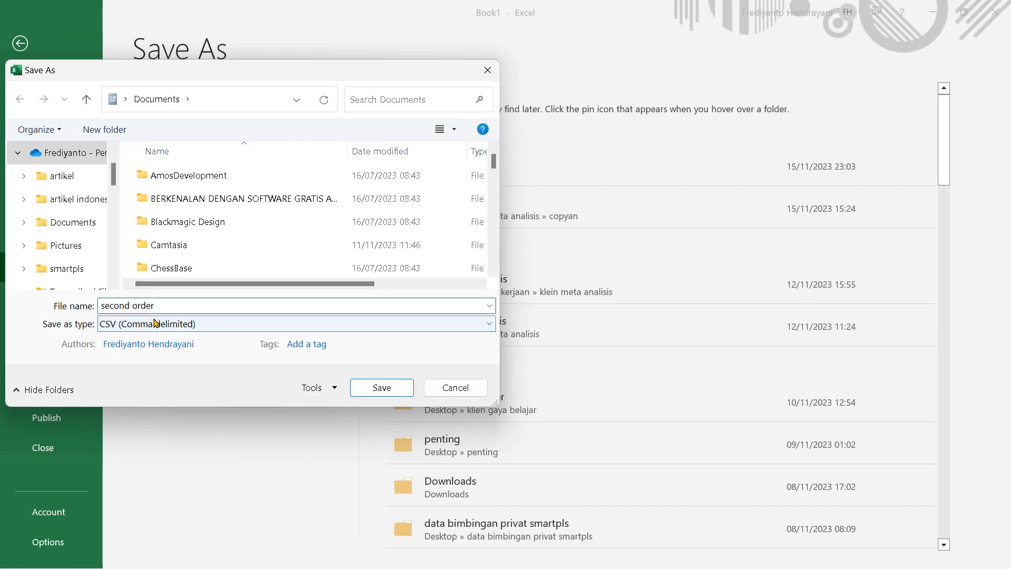
scroll(98, 214, down, 1)
click(61, 269)
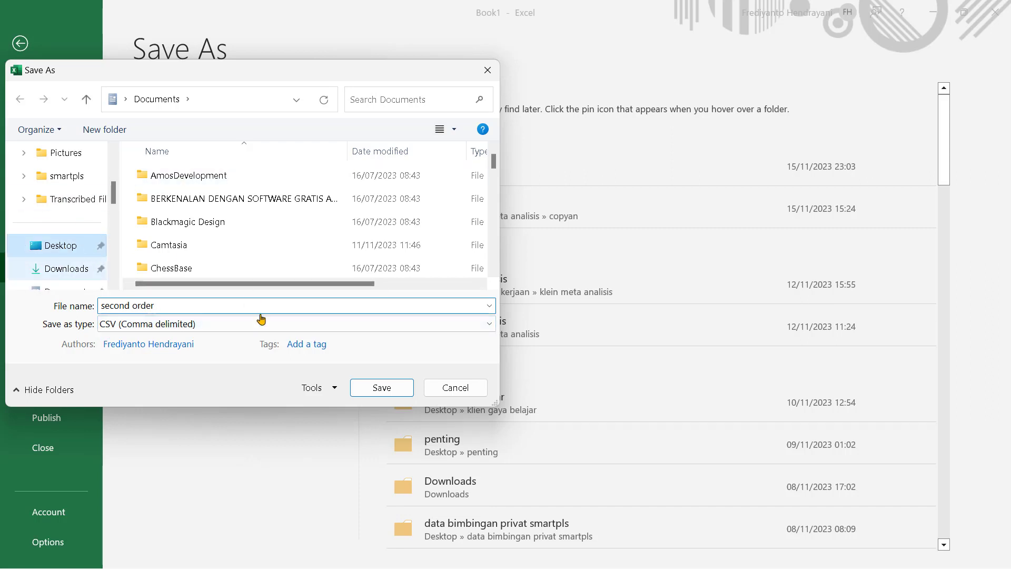
click(369, 388)
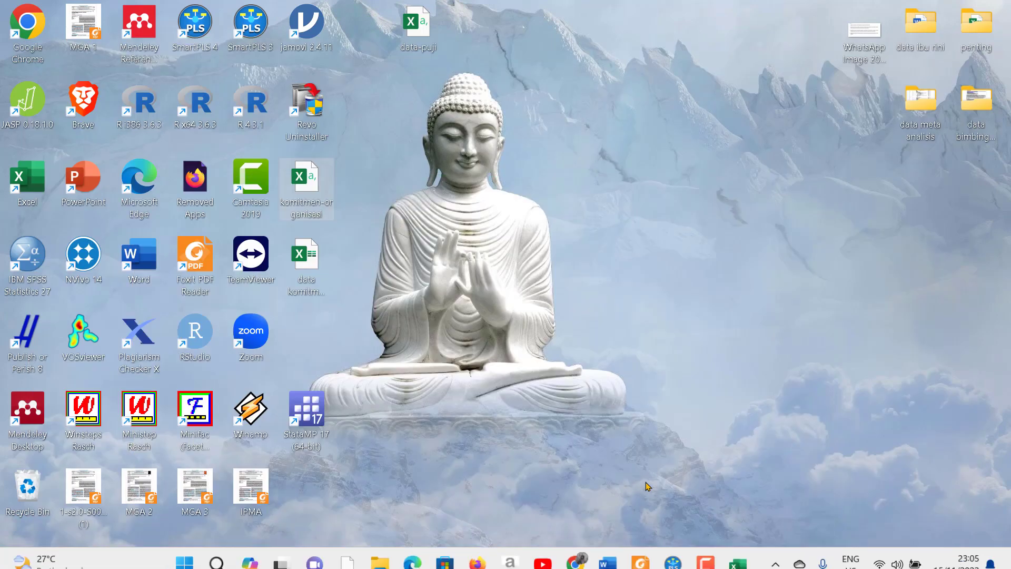
click(673, 562)
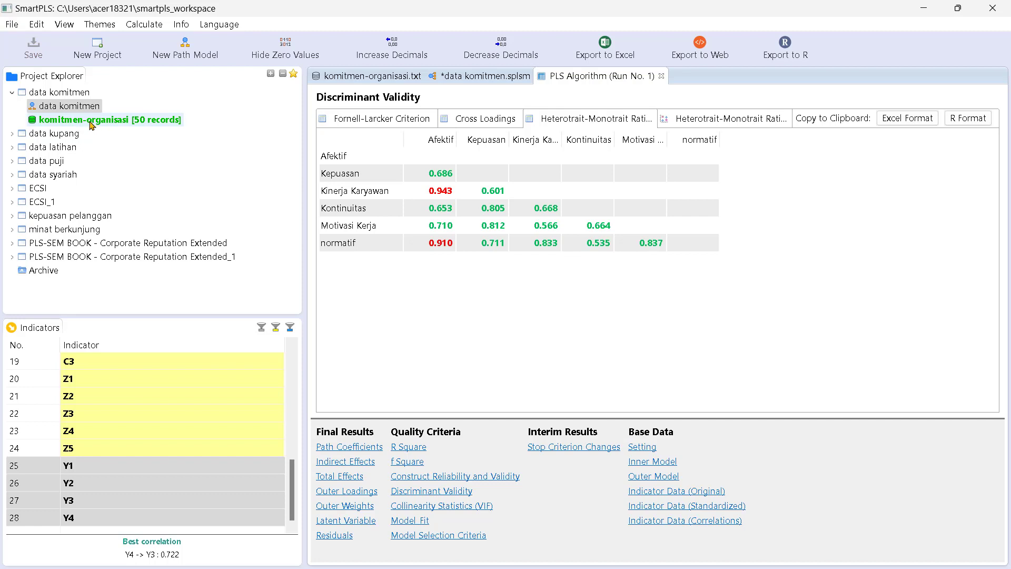
right_click(92, 125)
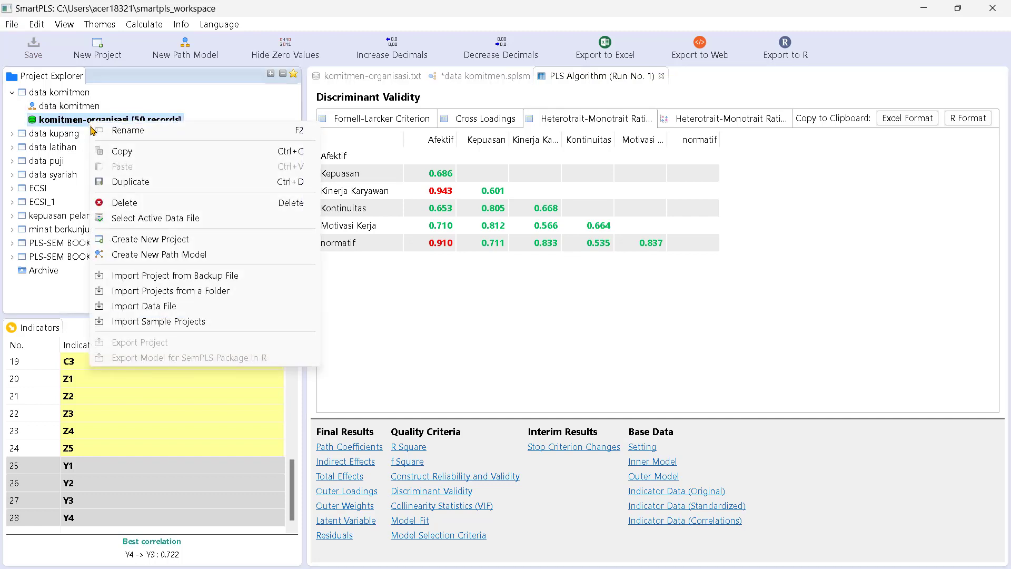
click(142, 310)
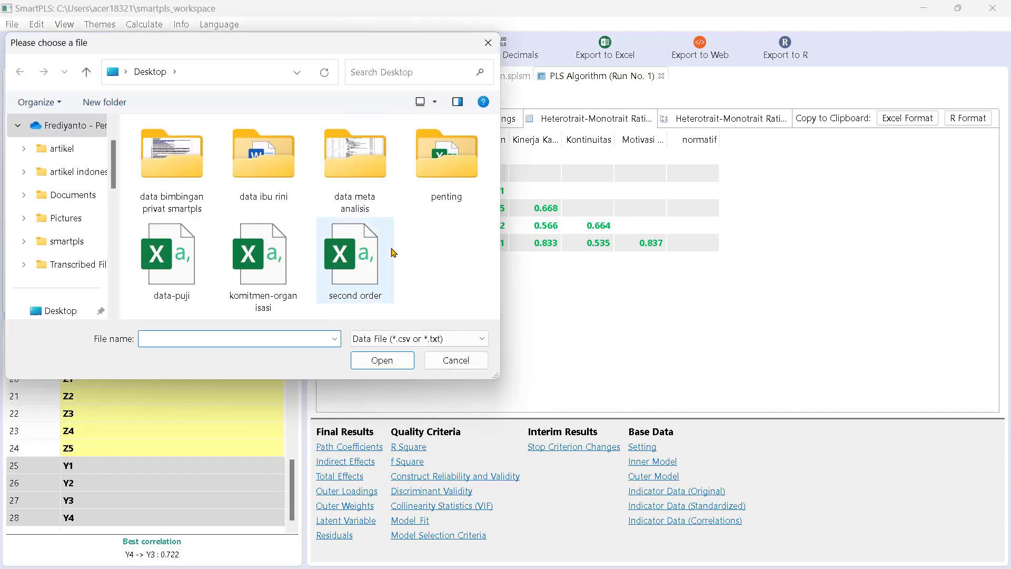
click(364, 267)
click(488, 42)
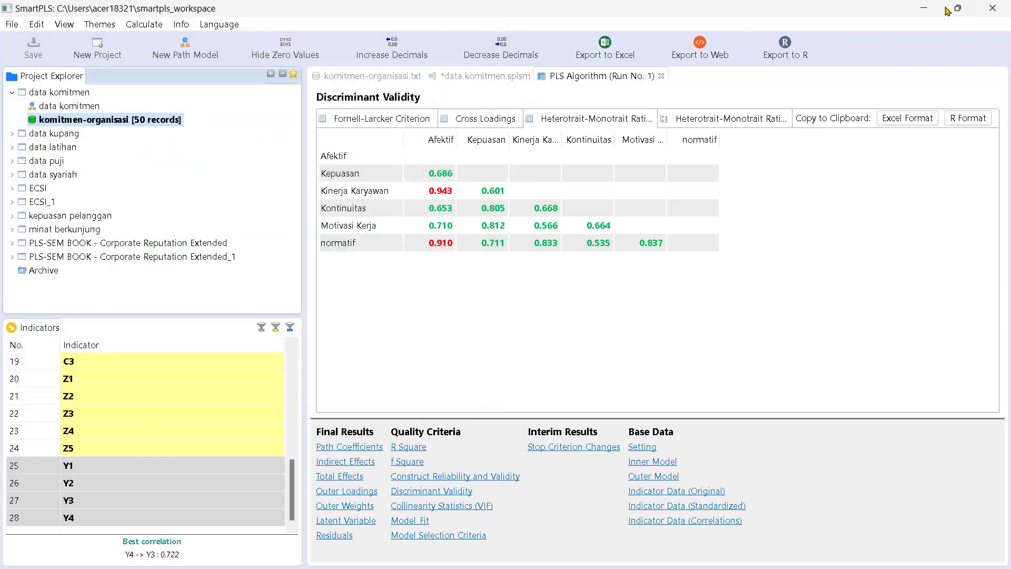
Step: Open the second order file from the desktop and check its columns and rows down to the last case
click(924, 8)
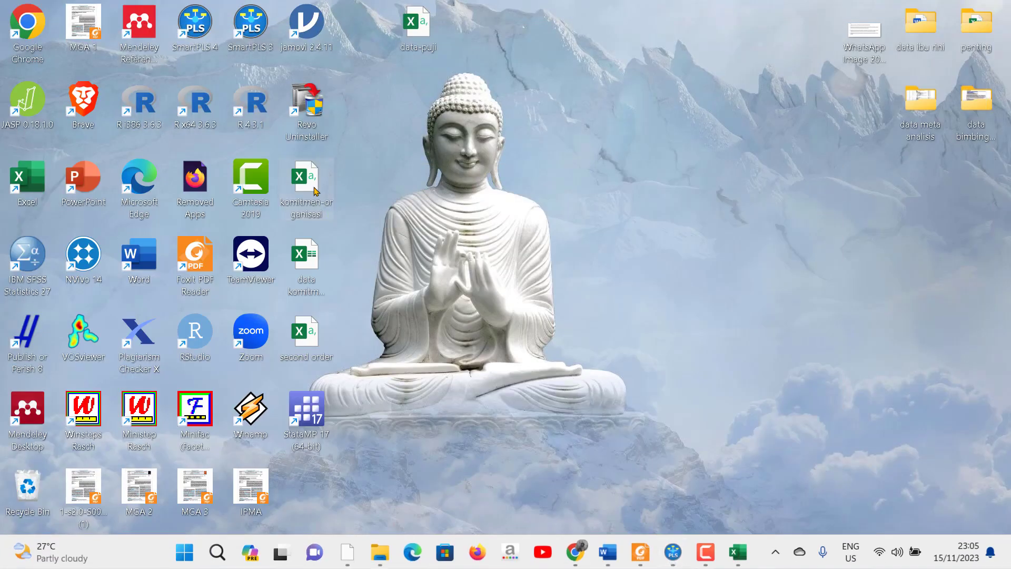
double_click(313, 337)
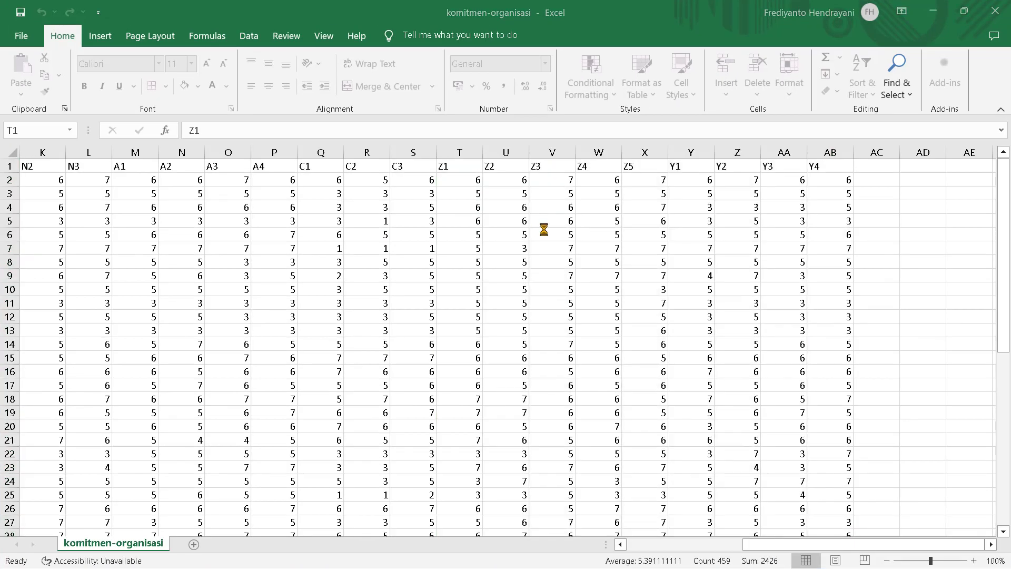
scroll(552, 274, down, 20)
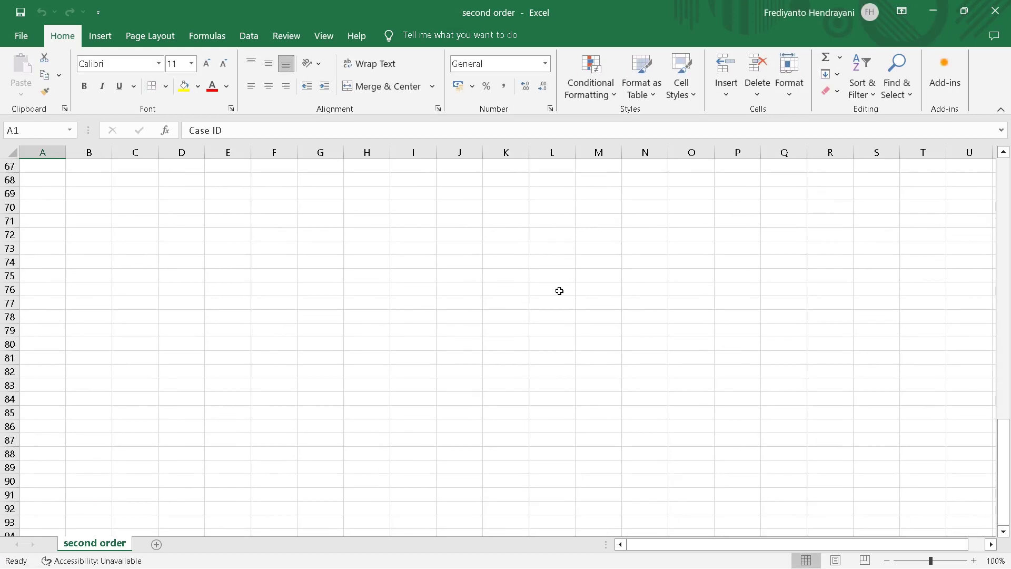
scroll(559, 289, up, 20)
scroll(500, 361, down, 18)
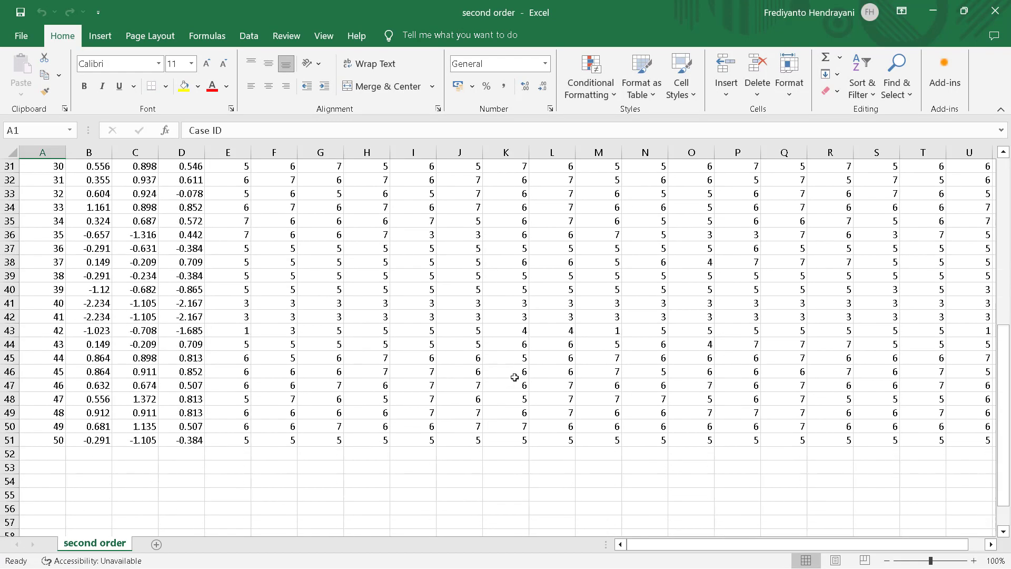
scroll(518, 376, up, 5)
scroll(518, 377, up, 13)
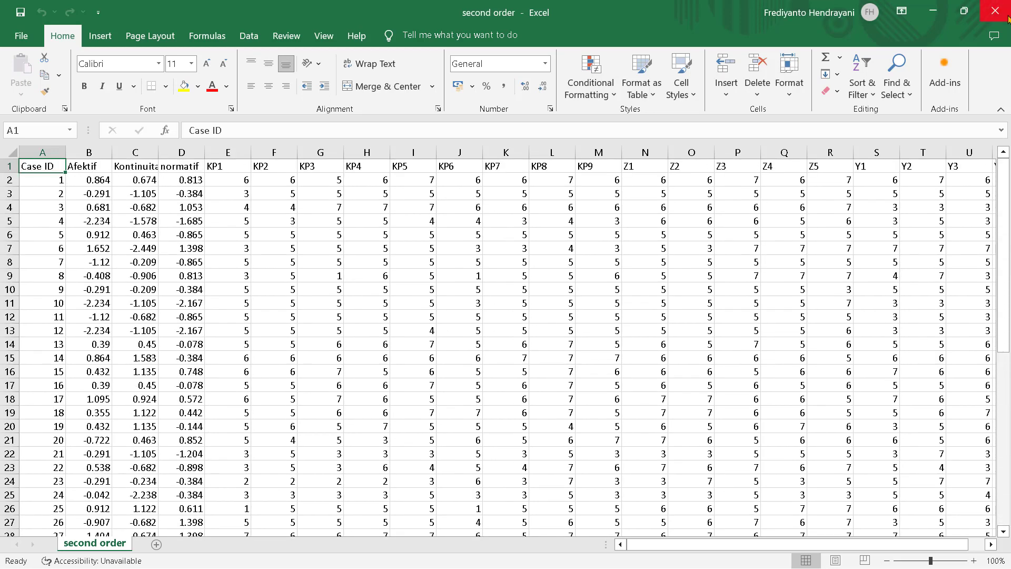
key(alt+Tab)
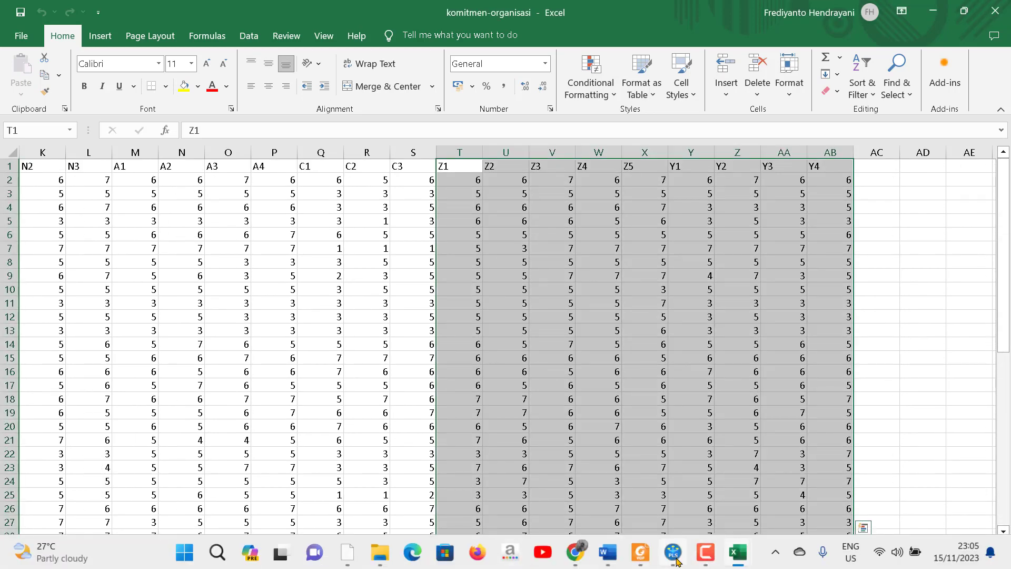
Step: Switch to SmartPLS and import the second order CSV file into the data komitmen project, keeping the name second order
click(673, 551)
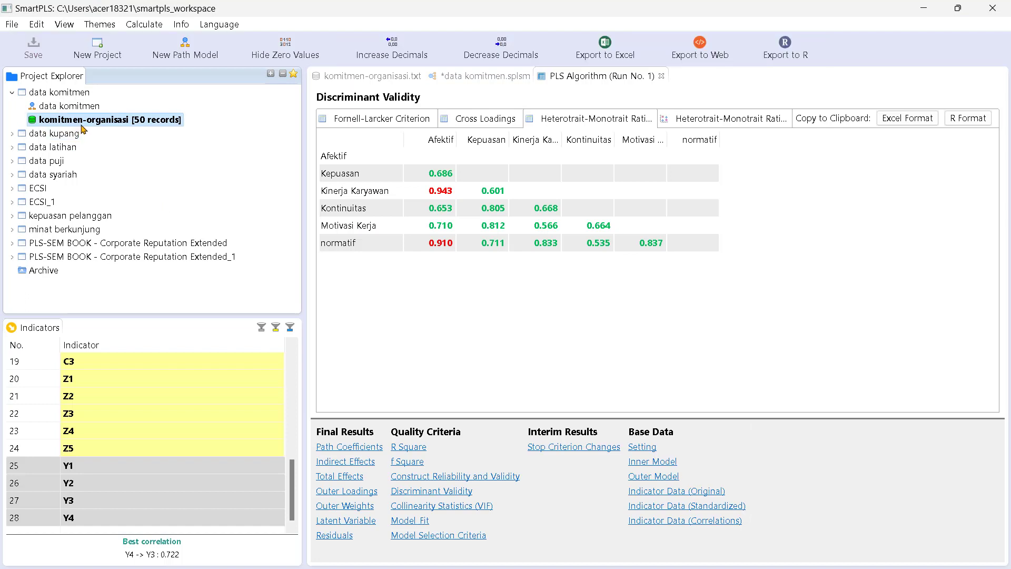
right_click(82, 128)
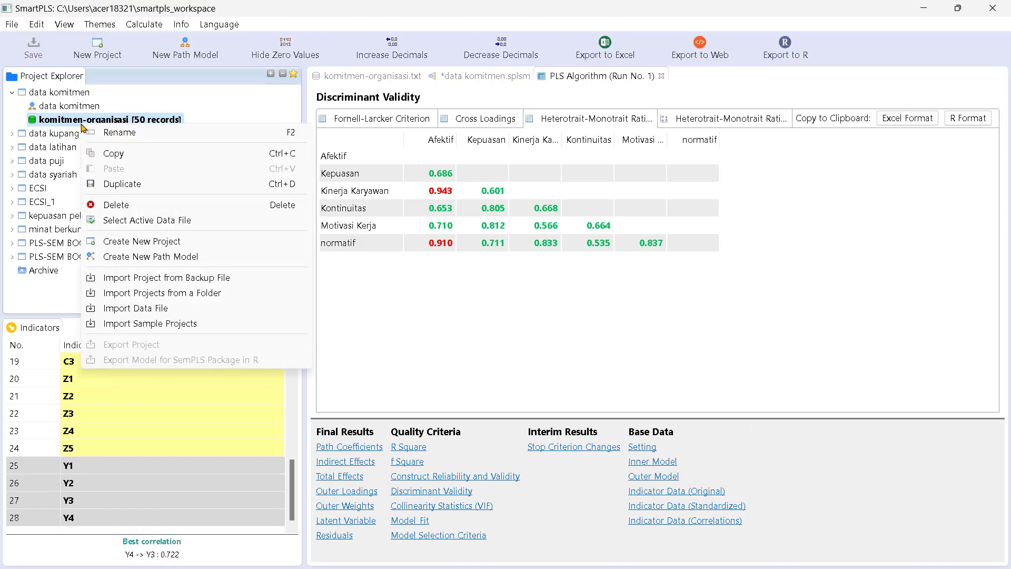
click(142, 308)
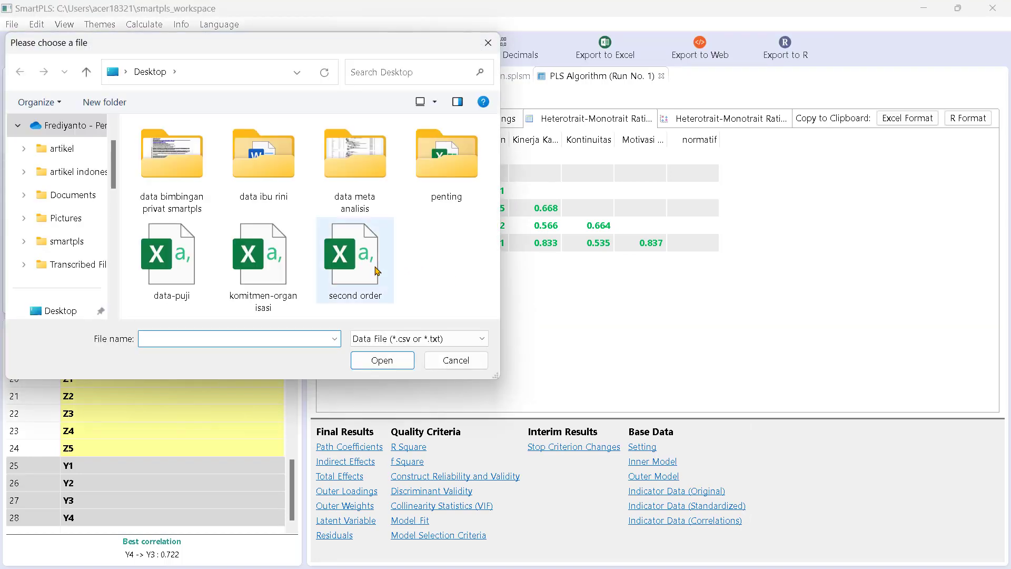
click(358, 271)
click(396, 359)
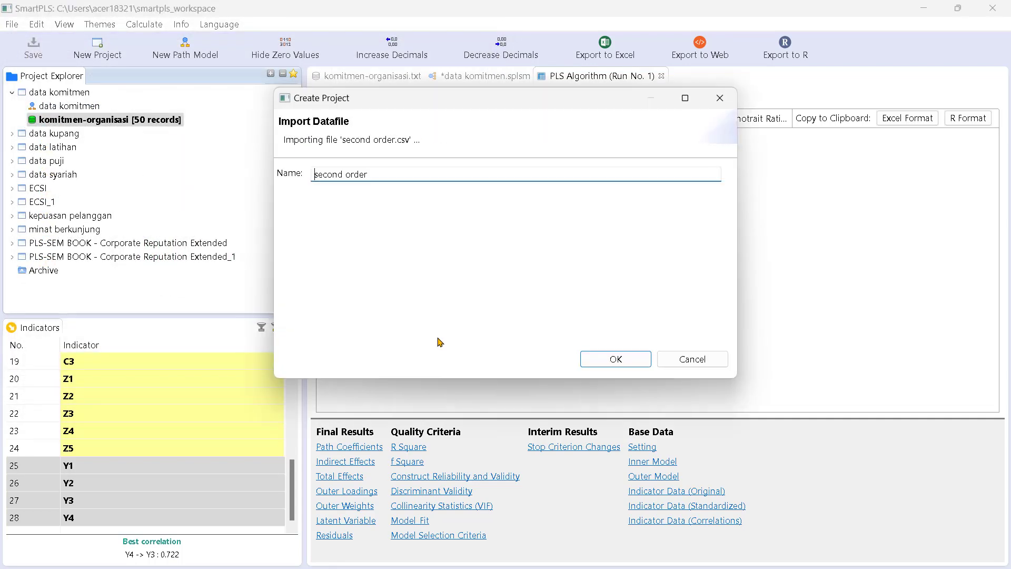
click(610, 353)
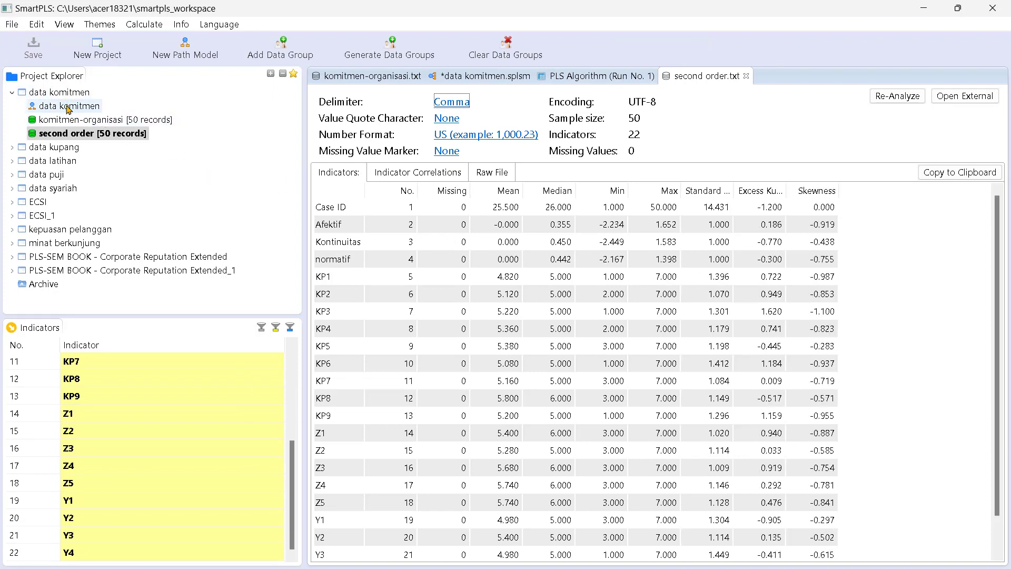
Step: Open the data komitmen path model and display the second order indicator list from its beginning
double_click(69, 107)
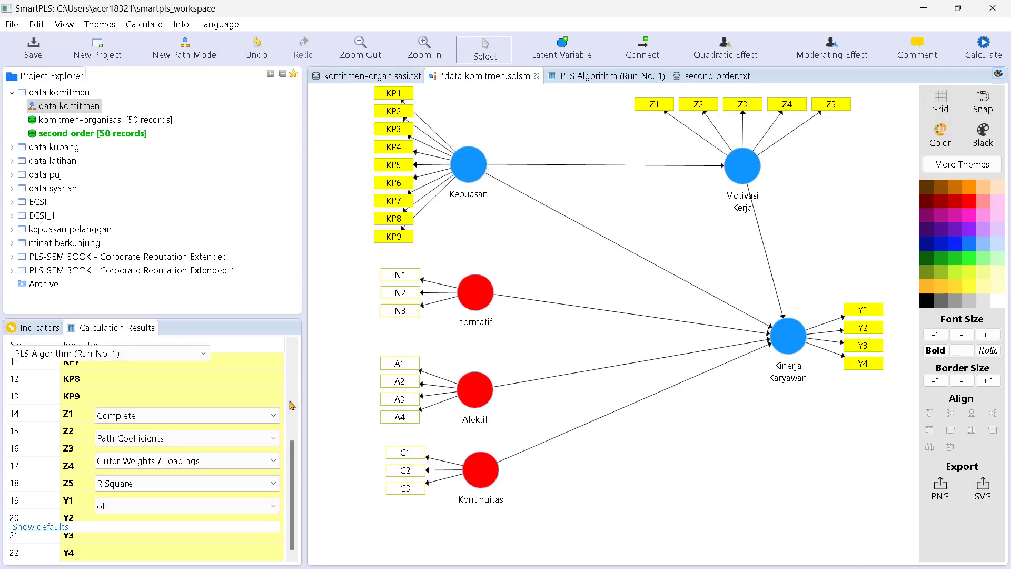
click(39, 327)
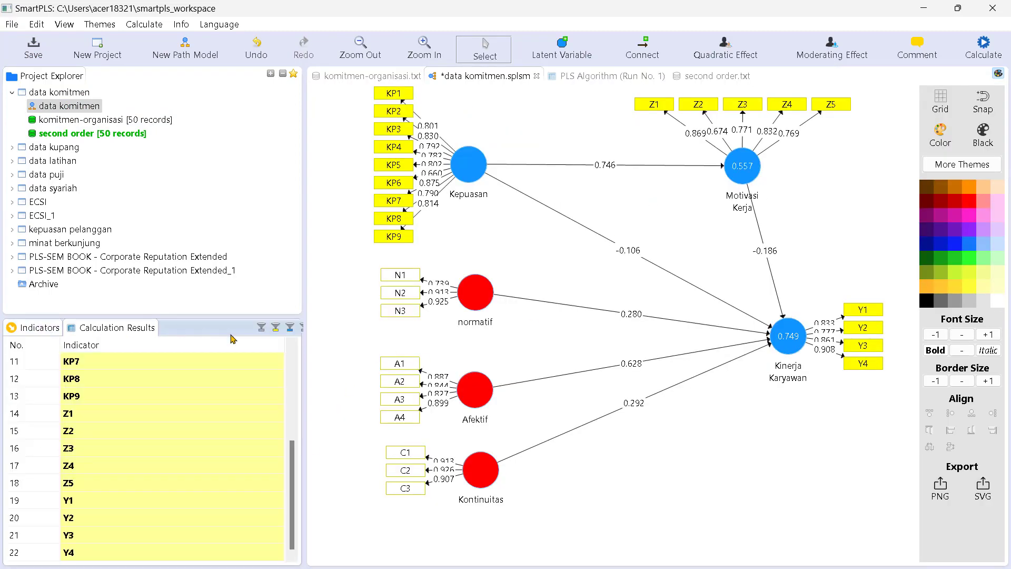
drag(294, 462, 294, 371)
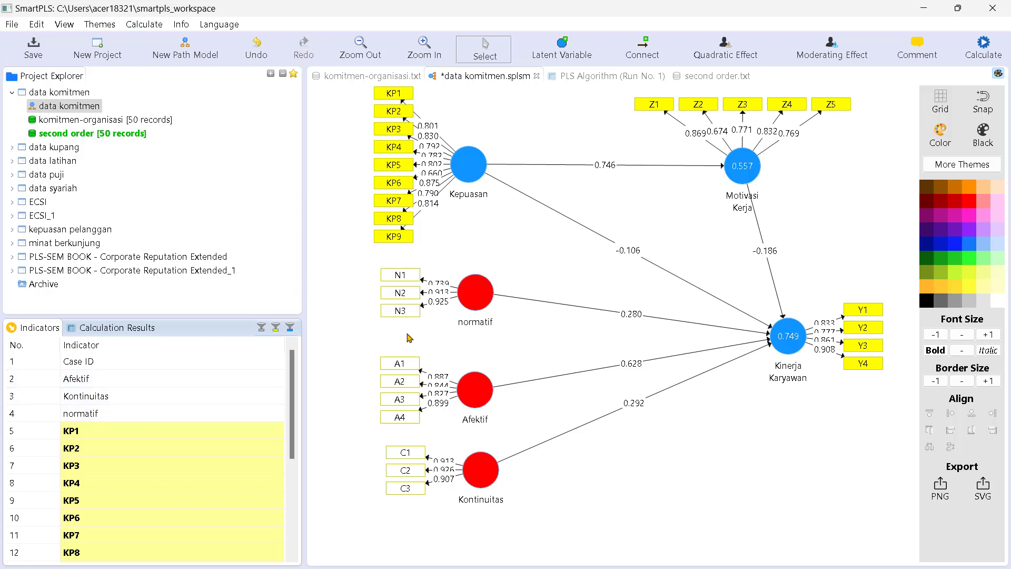
Step: Delete the normatif, Afektif and Kontinuitas constructs from the data komitmen model
right_click(485, 294)
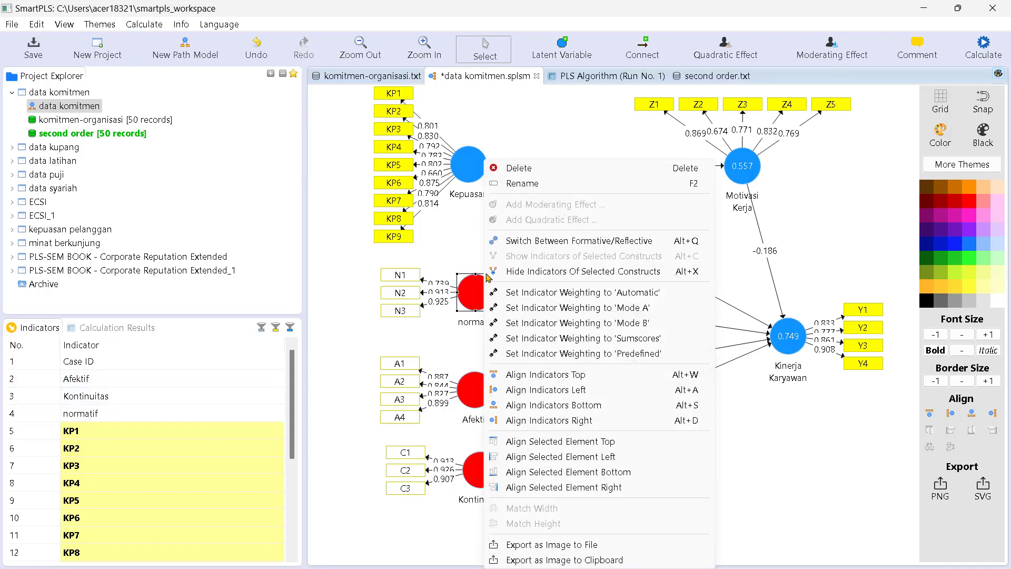
click(495, 168)
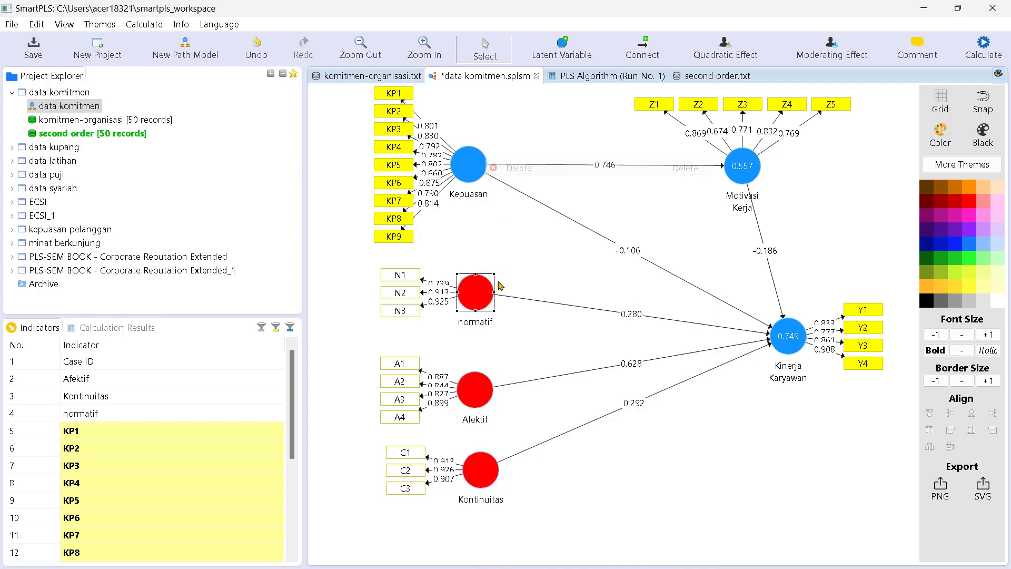
right_click(480, 403)
click(497, 168)
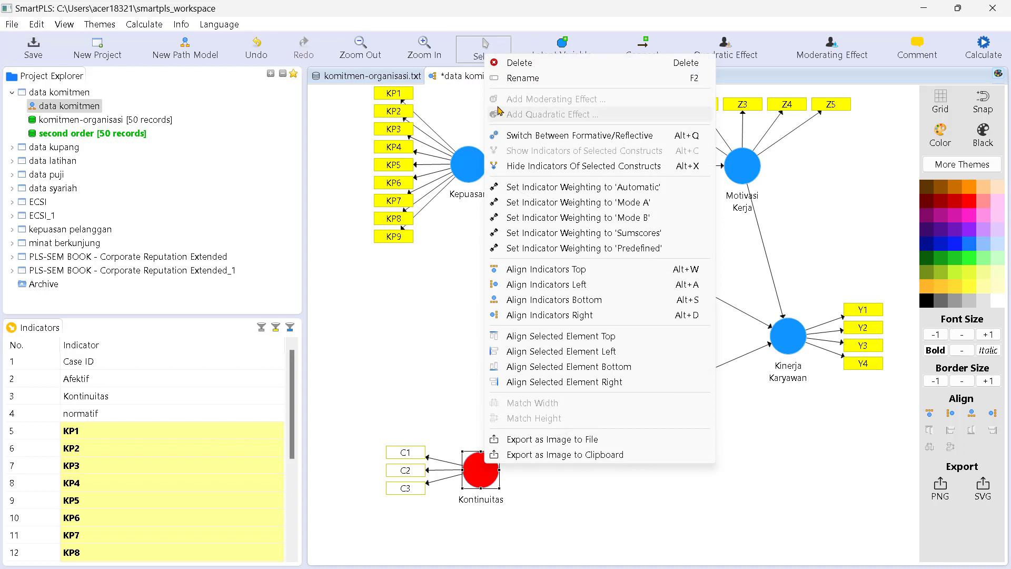
click(506, 62)
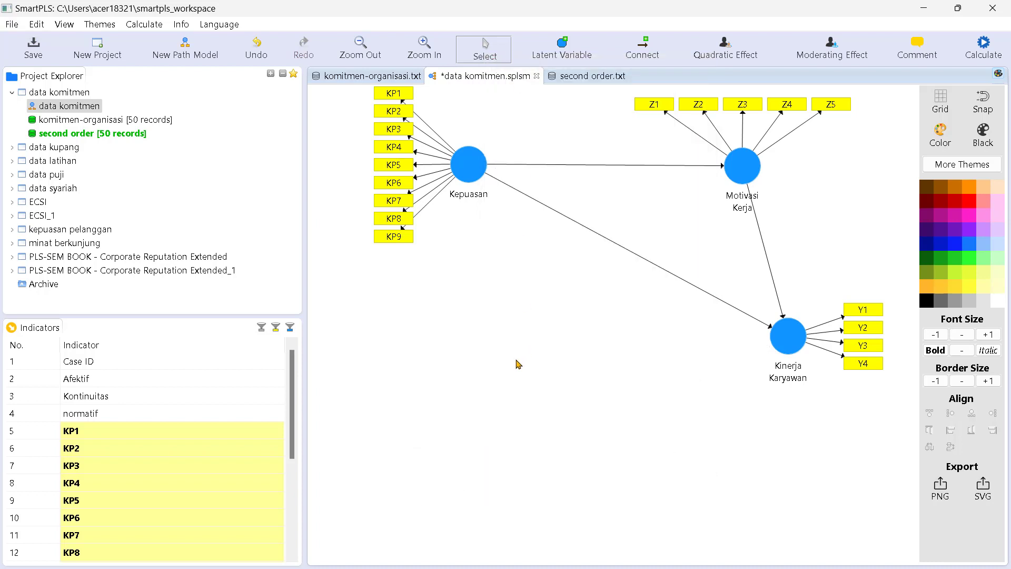
Step: Add a latent variable below Kepuasan, name it Komitmen Organisasi and place it roughly in line with Kepuasan
click(564, 52)
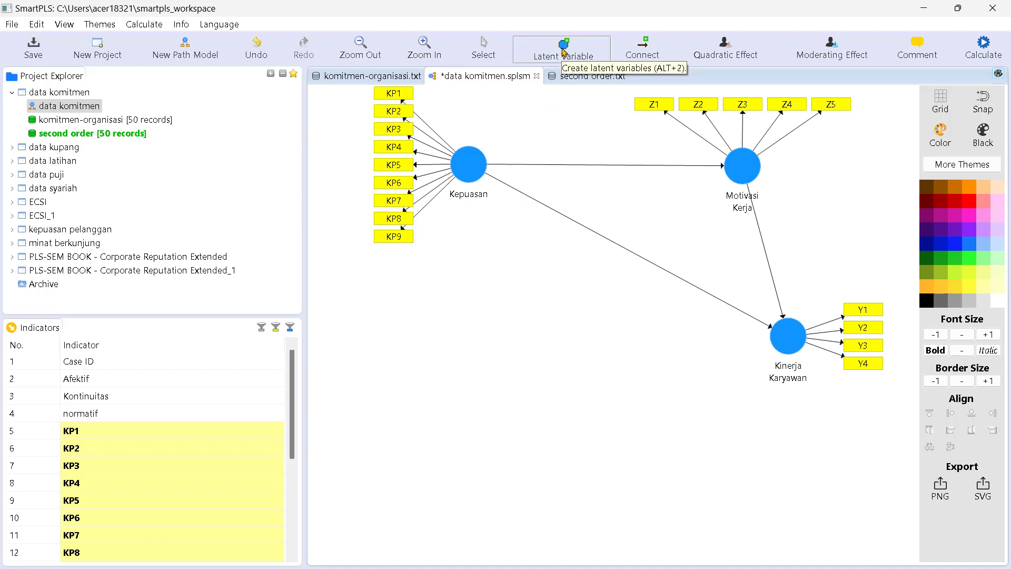
click(497, 362)
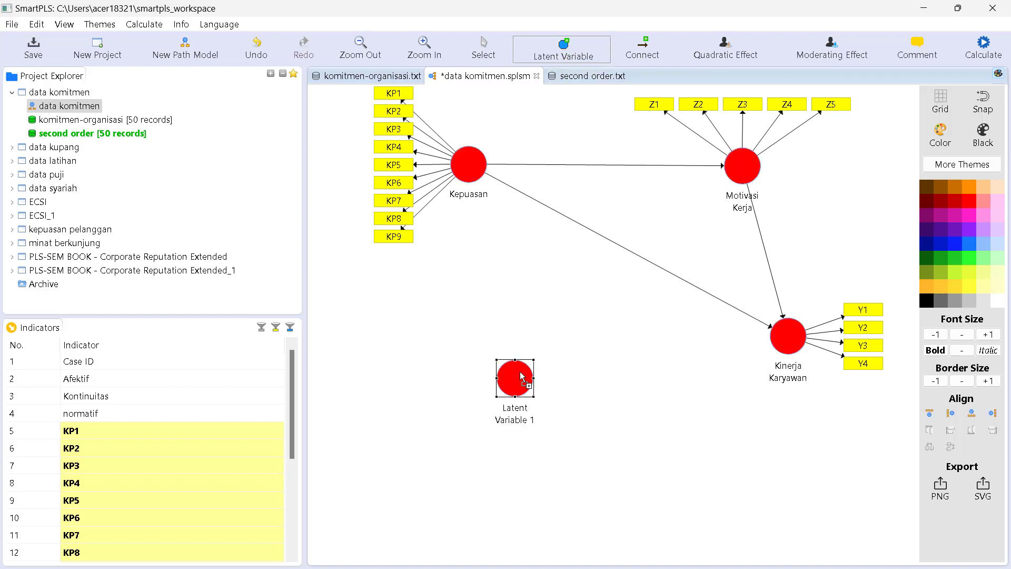
click(483, 53)
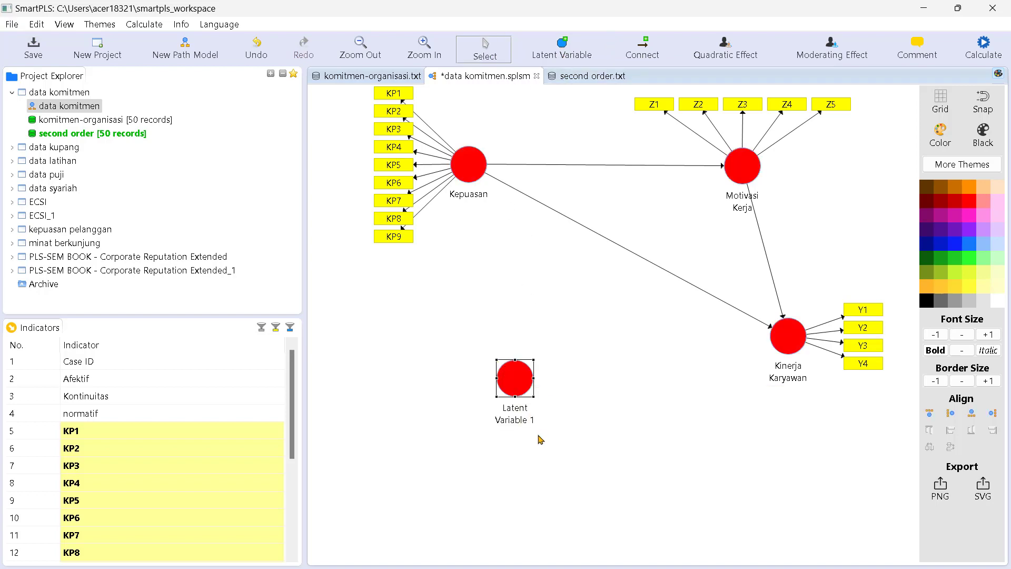
right_click(524, 386)
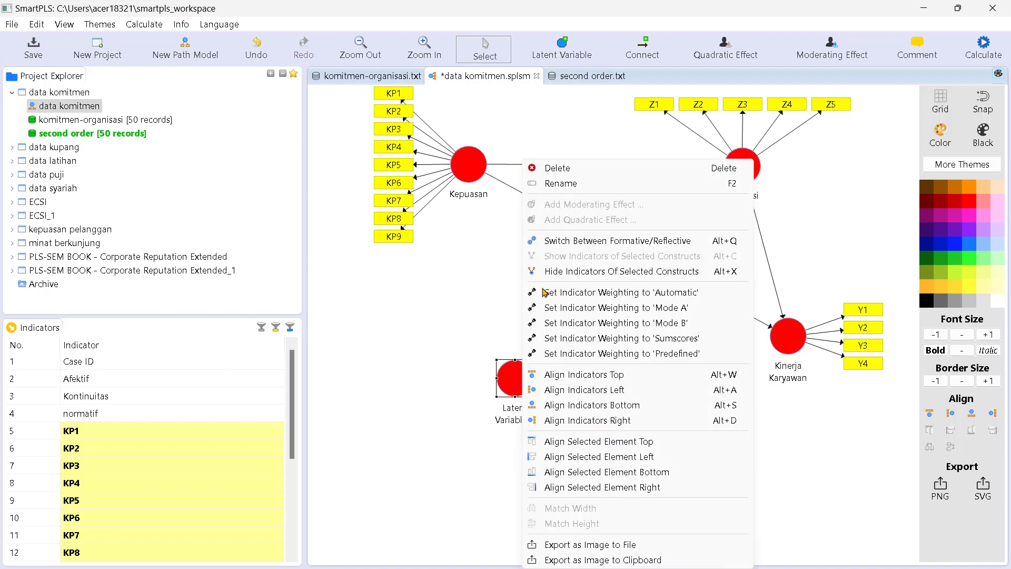
click(561, 183)
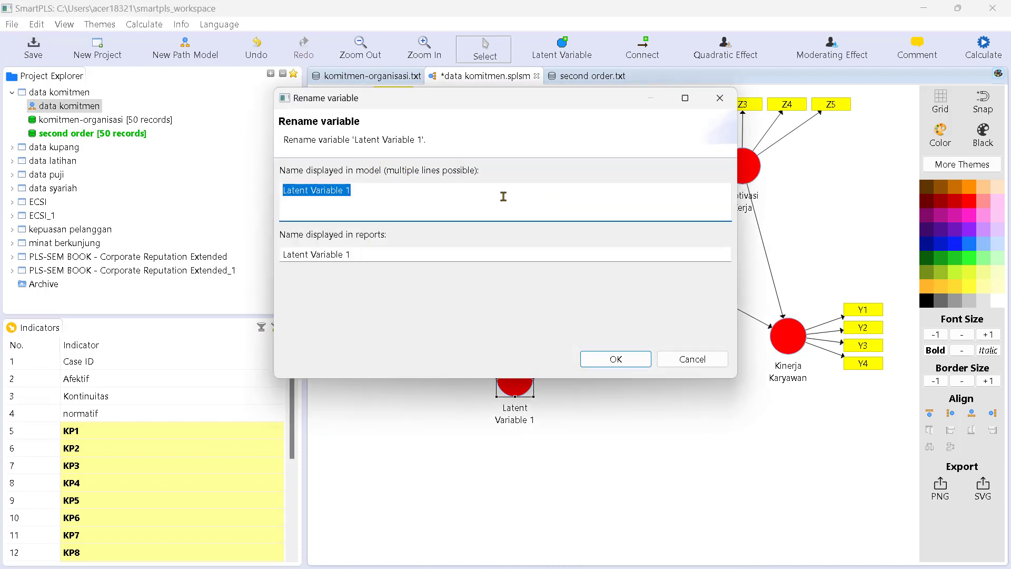
text(Komi)
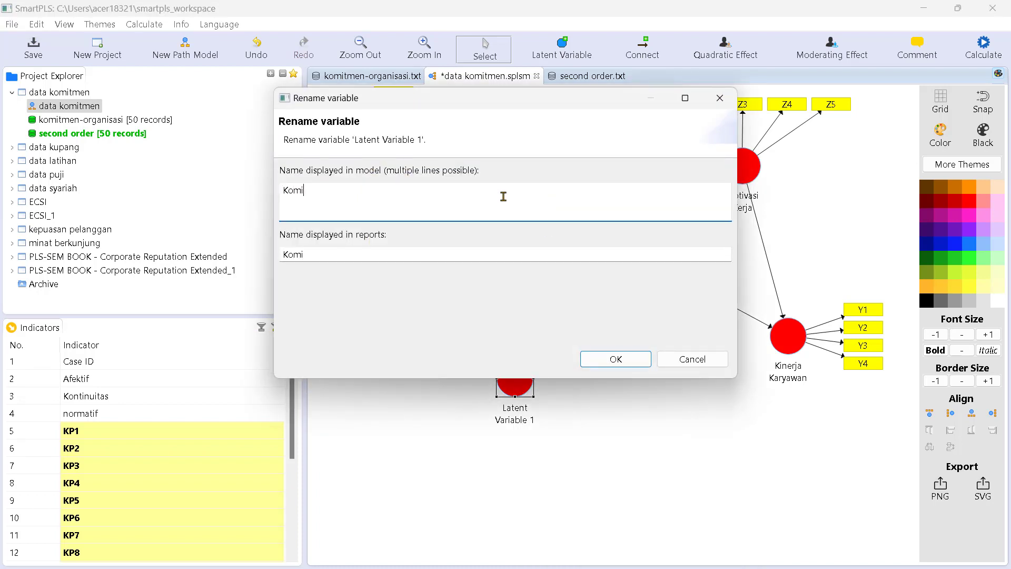
text(tmen Organisasi)
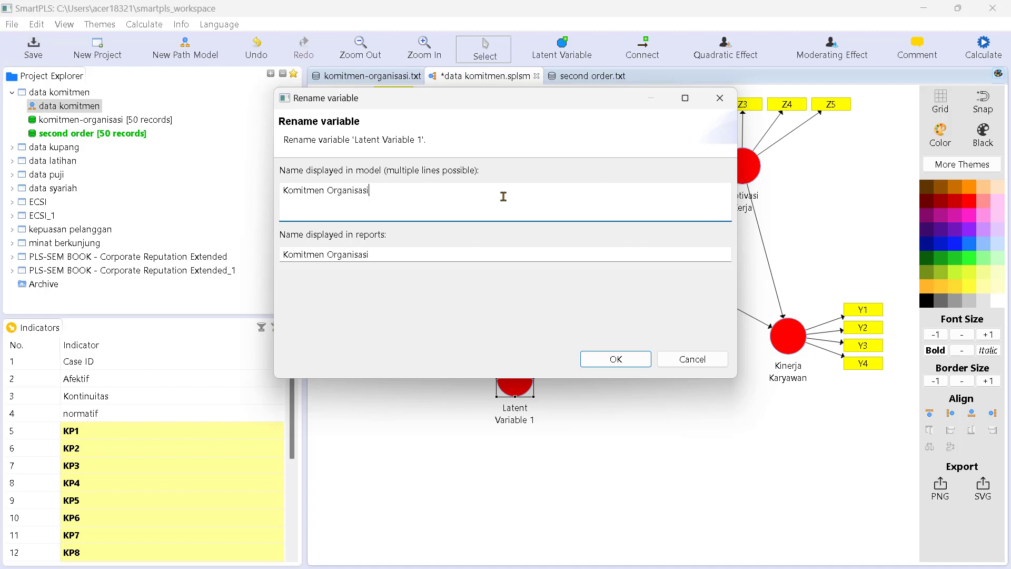
click(615, 358)
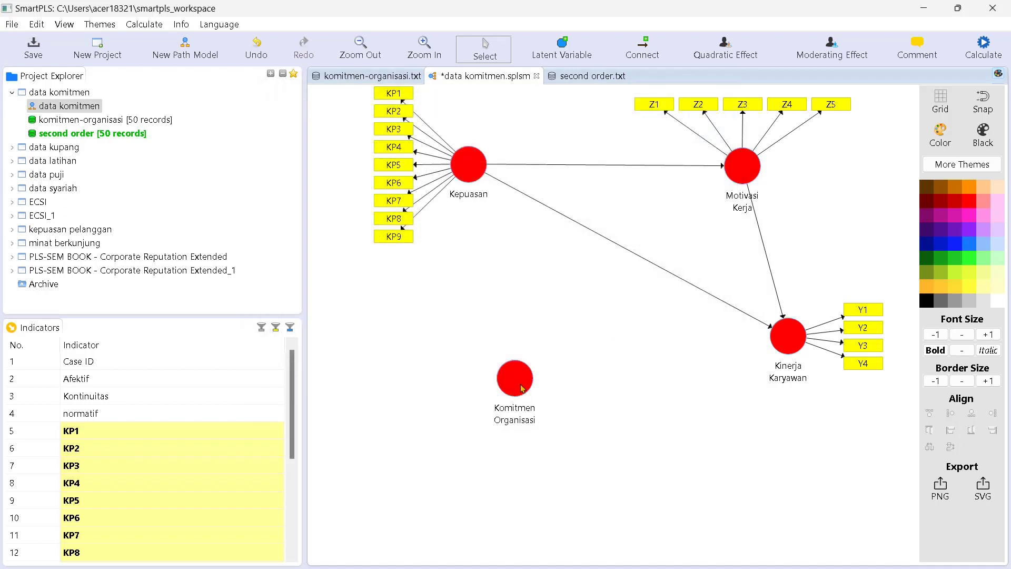
drag(523, 386, 479, 394)
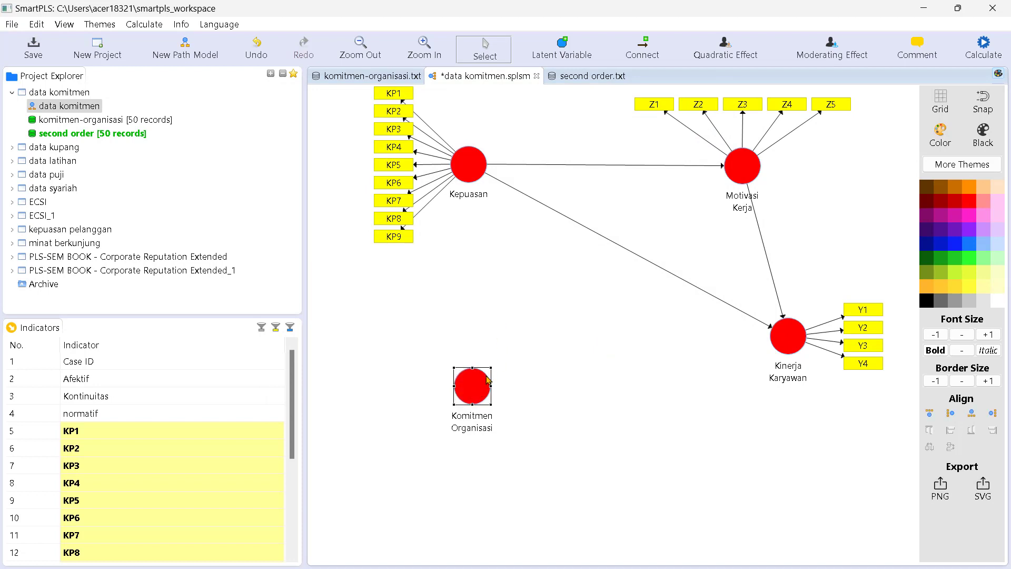
click(490, 327)
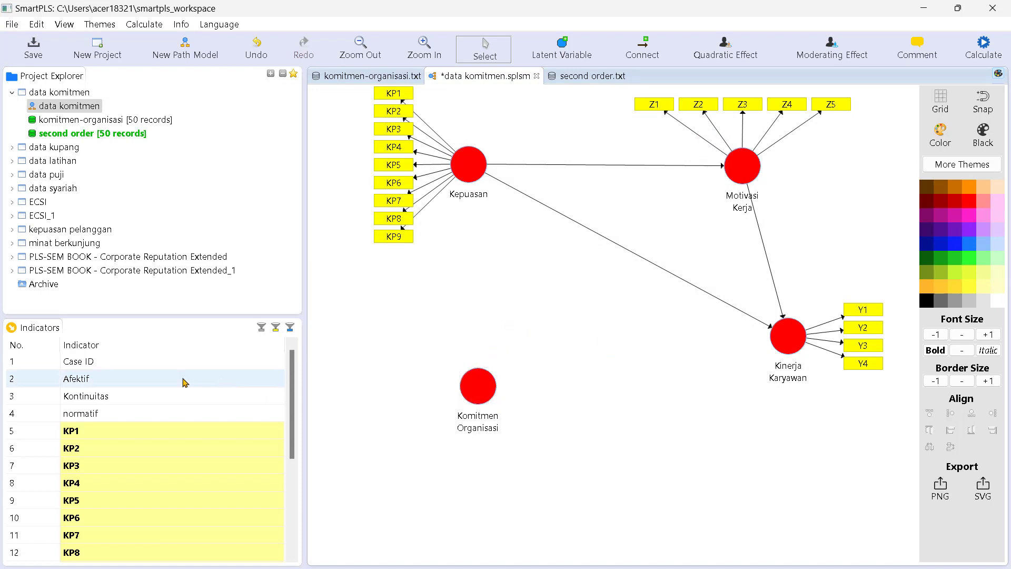
Step: Assign the Afektif, Kontinuitas and normatif indicators to the Komitmen Organisasi construct
drag(97, 380, 469, 379)
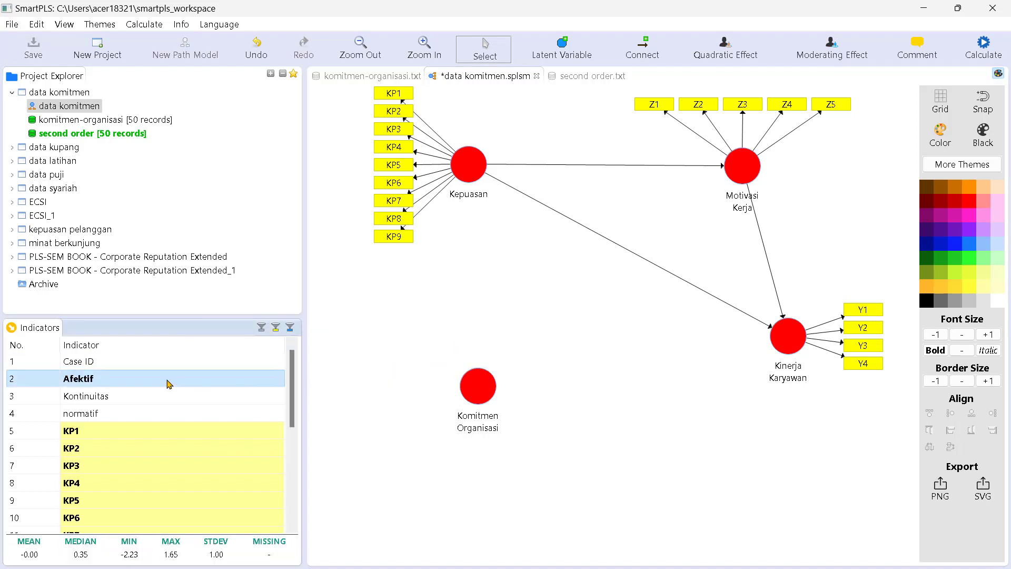
drag(105, 397, 477, 416)
drag(122, 413, 477, 381)
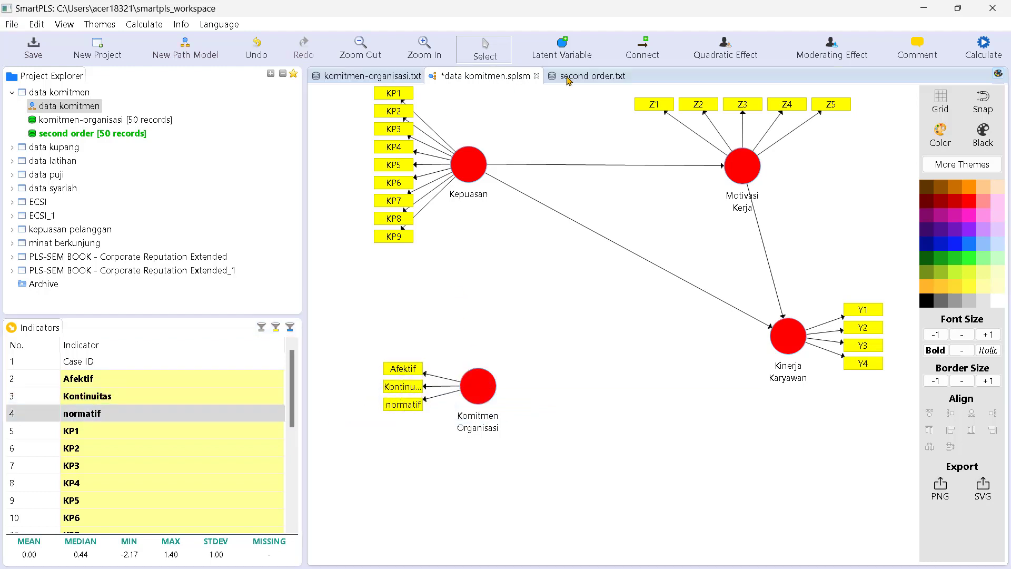
Step: Connect Komitmen Organisasi to Kinerja Karyawan with a path and return to selection mode
click(642, 47)
drag(485, 393, 782, 346)
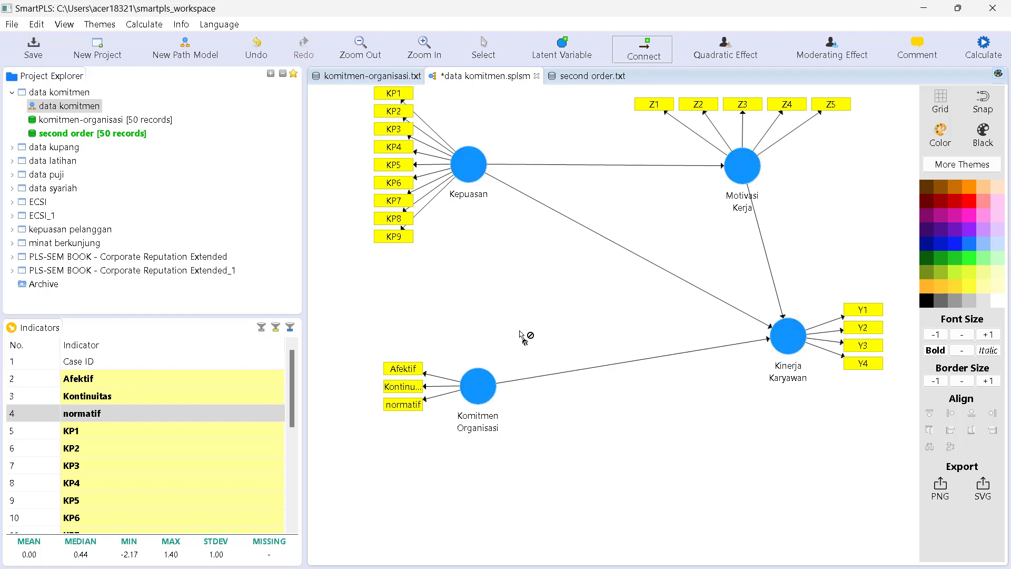
click(485, 49)
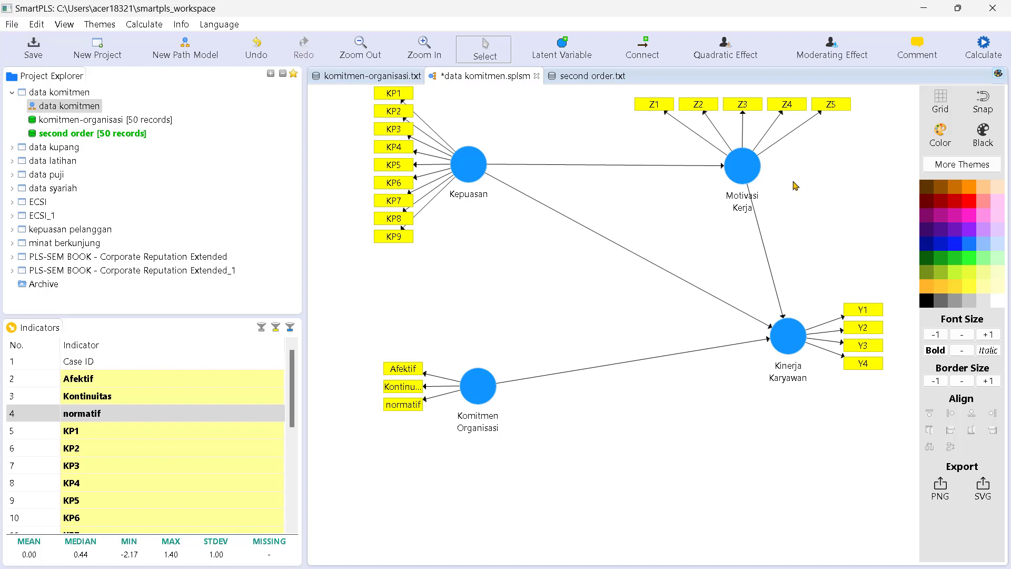
Step: Run the PLS Algorithm on the second-order model with the Path weighting scheme and 300 maximum iterations
click(144, 25)
click(164, 40)
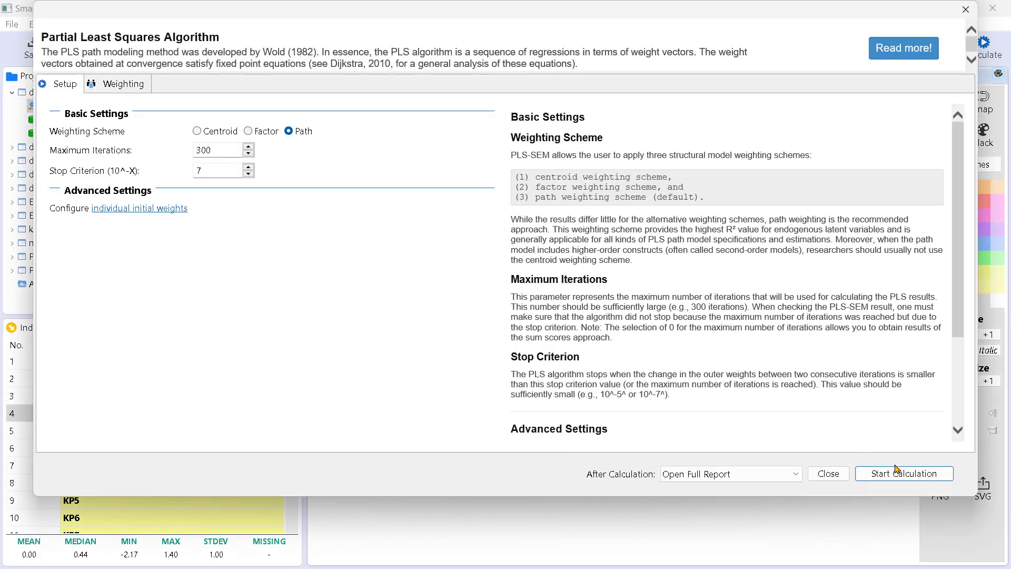
click(896, 470)
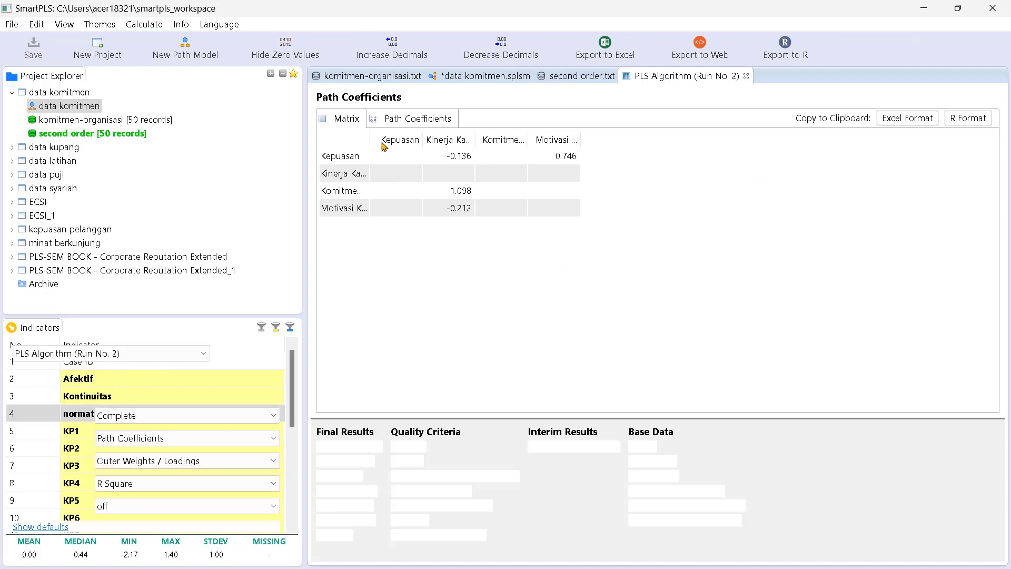
Step: Open the outer loadings report and examine every indicator's loading for weak values
click(337, 490)
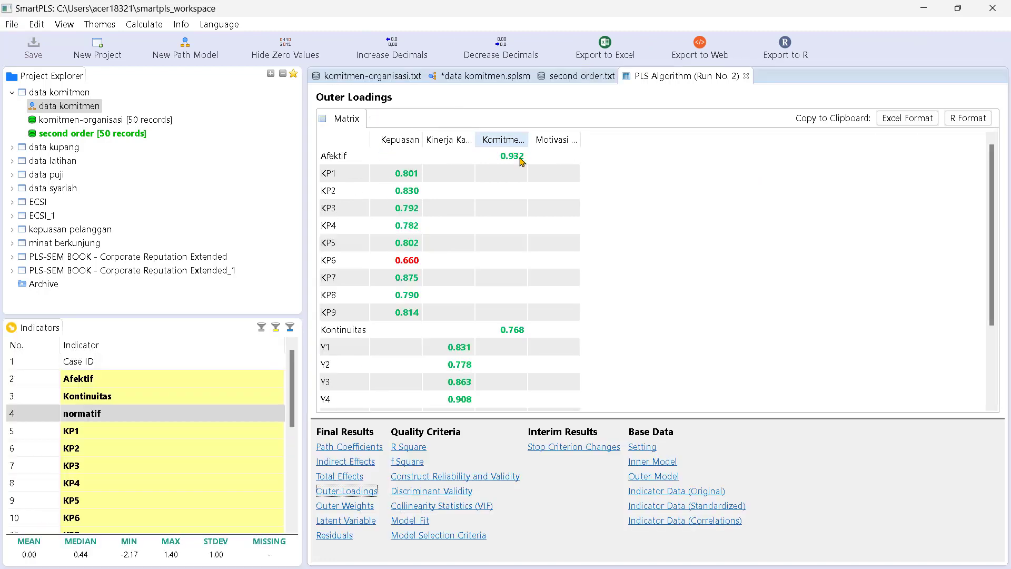
scroll(539, 221, down, 2)
scroll(540, 221, up, 2)
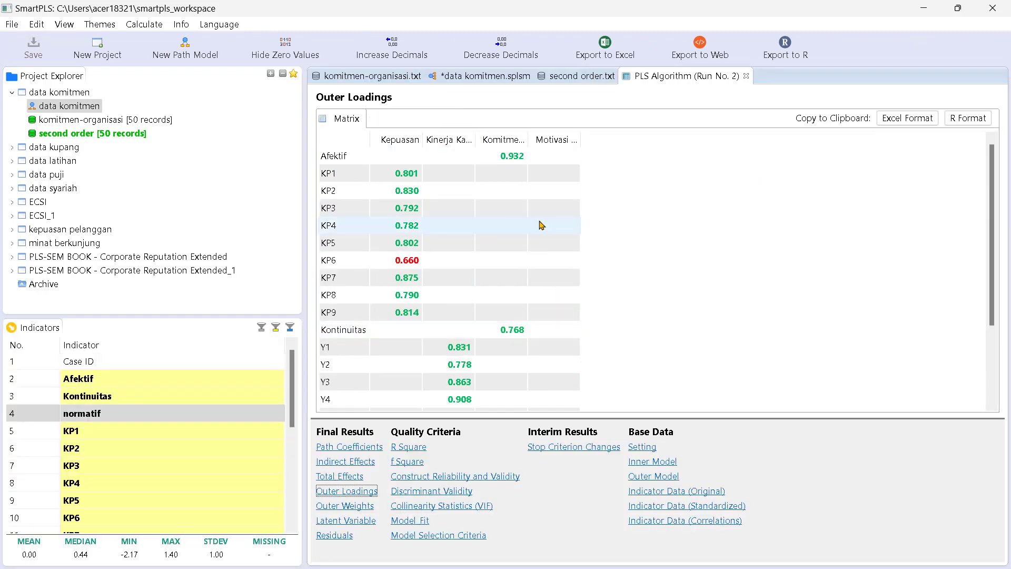
scroll(541, 225, down, 2)
scroll(553, 205, up, 2)
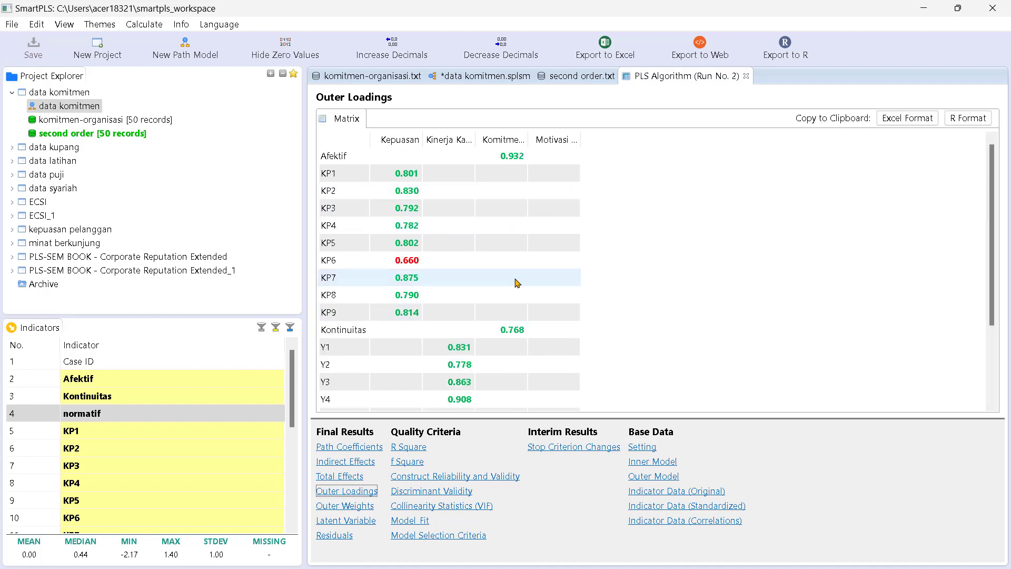
scroll(516, 281, down, 2)
scroll(521, 279, up, 2)
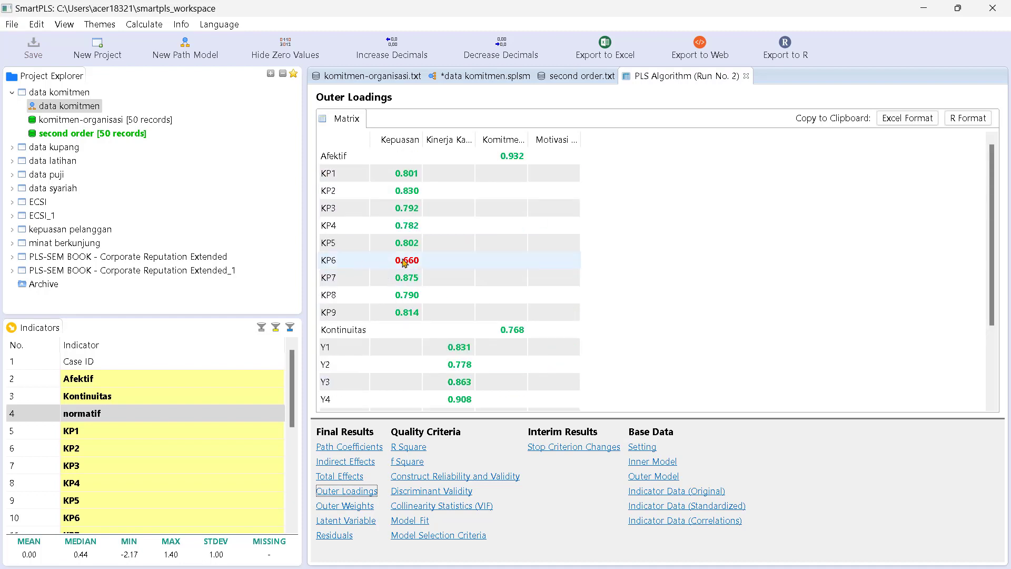
scroll(614, 221, down, 2)
scroll(614, 231, up, 2)
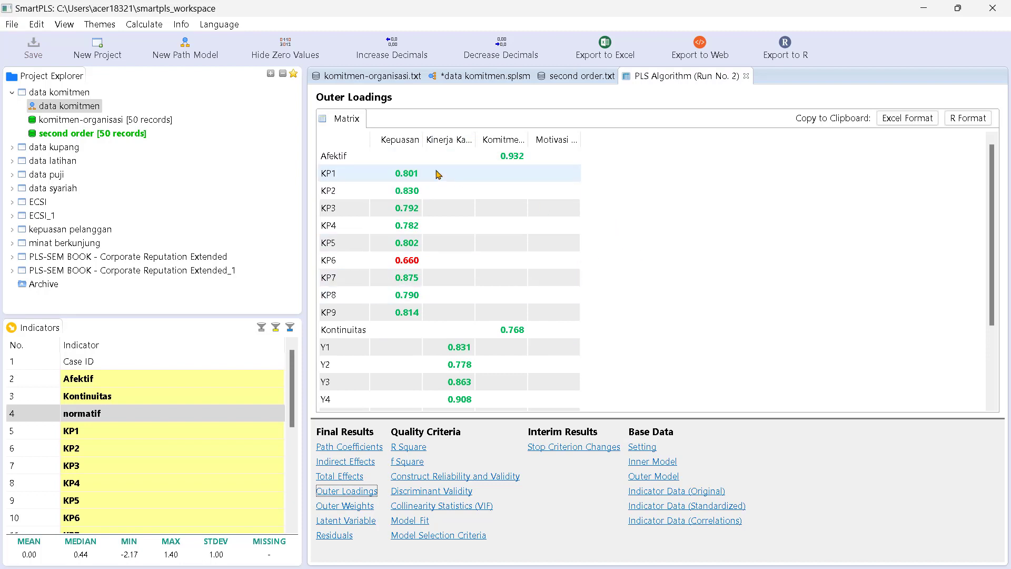
scroll(528, 176, down, 2)
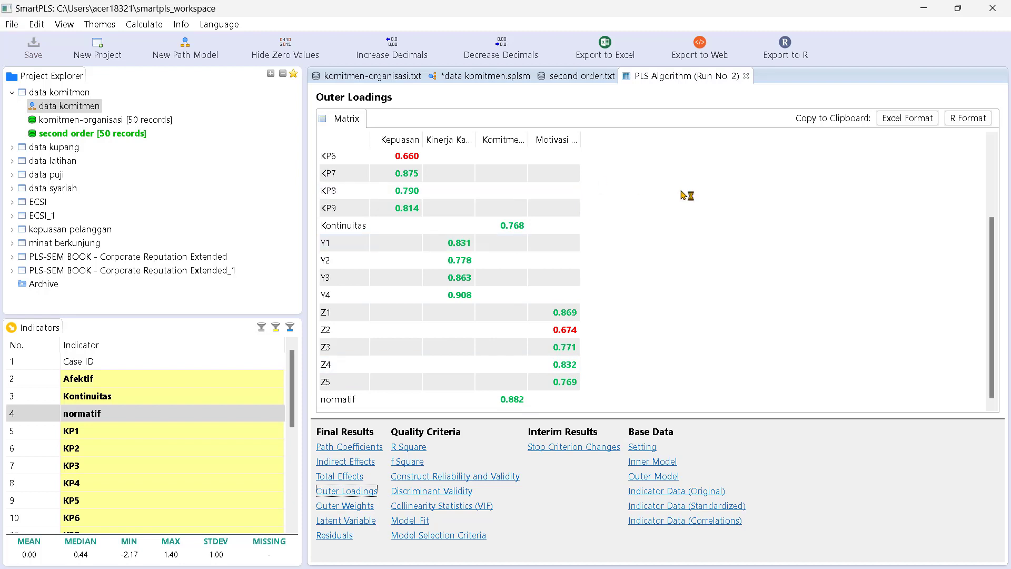
scroll(470, 210, up, 2)
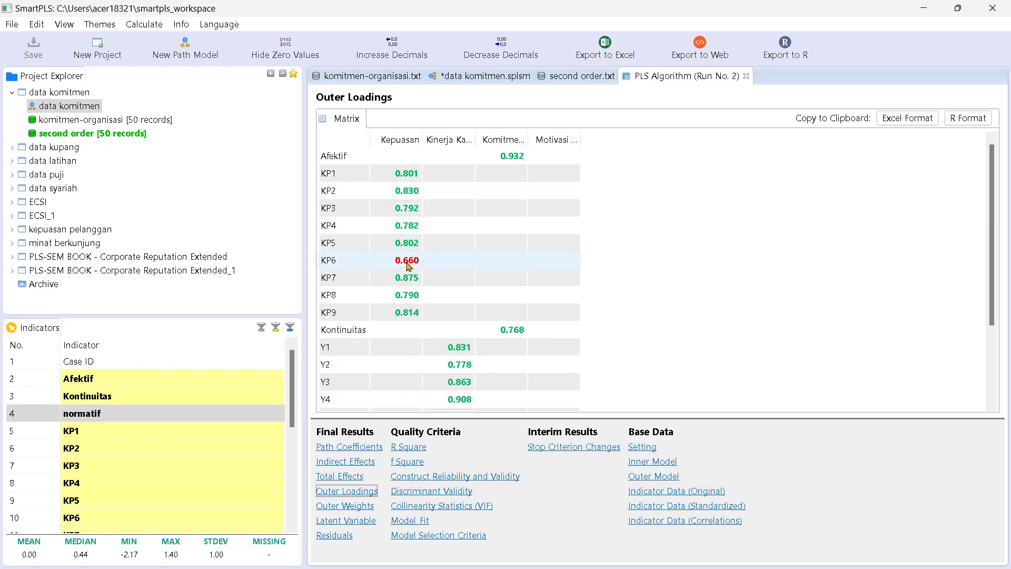
scroll(548, 255, down, 2)
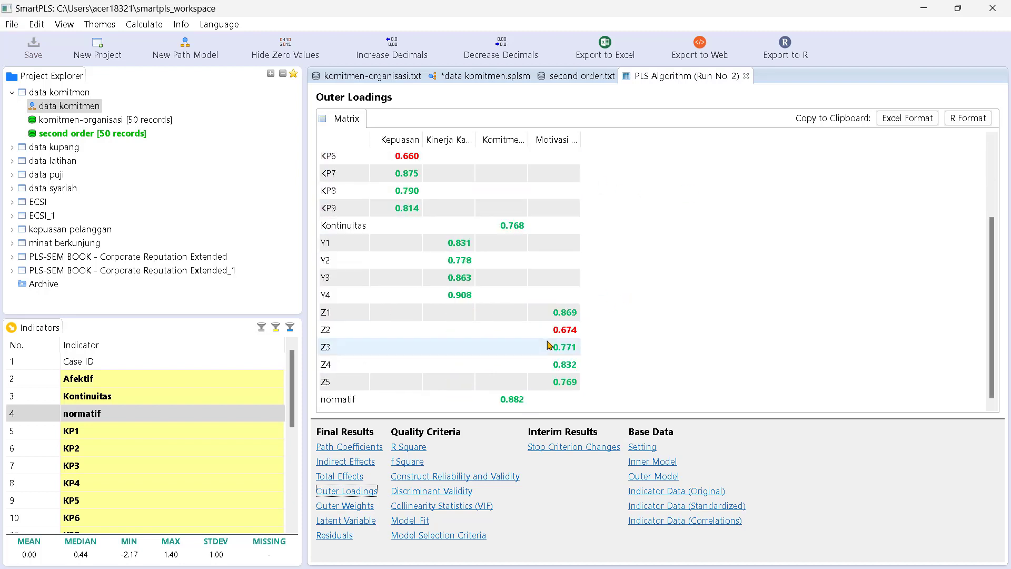
scroll(565, 335, up, 3)
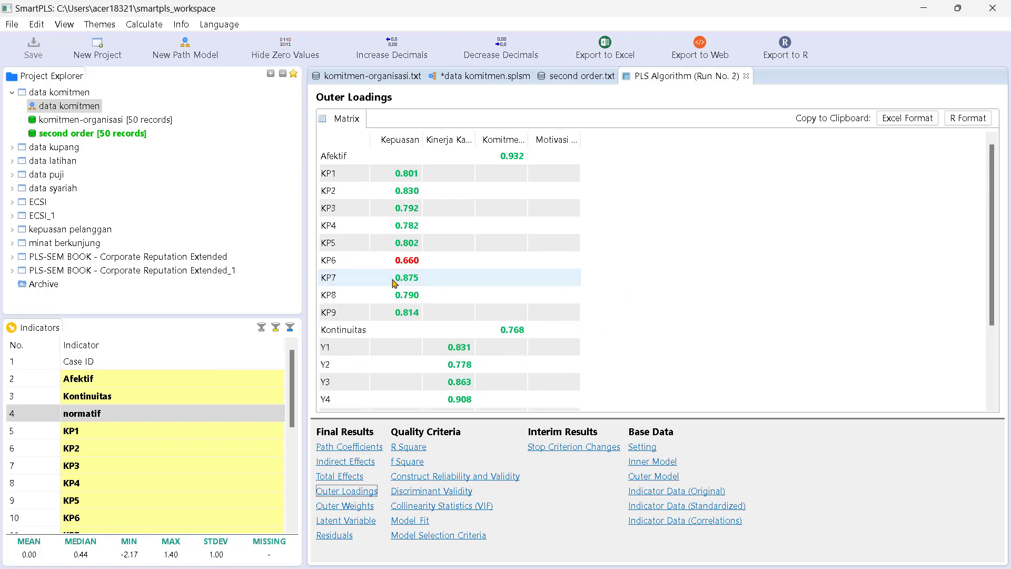
scroll(685, 306, down, 3)
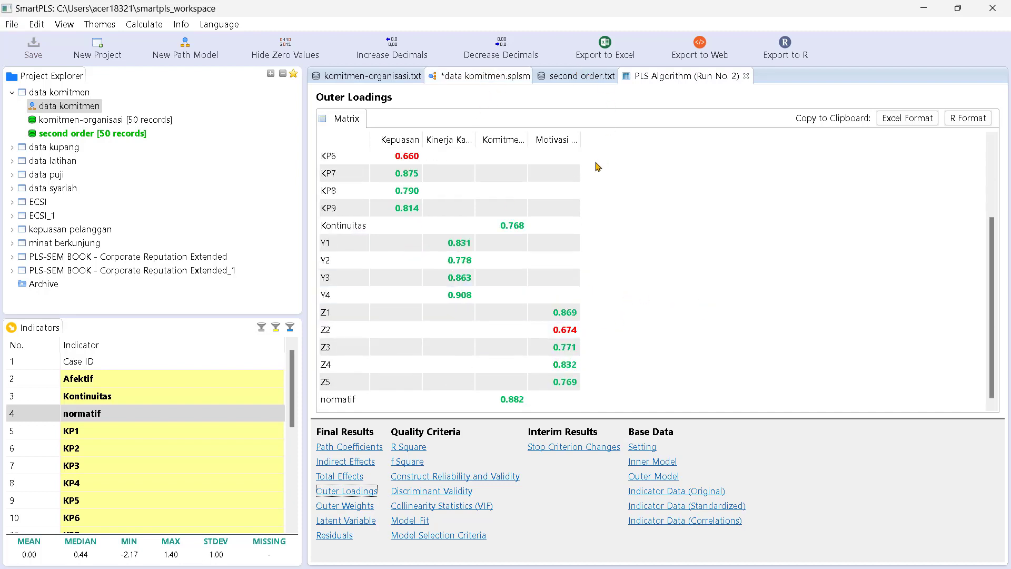
Step: View the calculated values on the path model, and return to the outer loadings report to recheck the weak indicators
key(ctrl+F6)
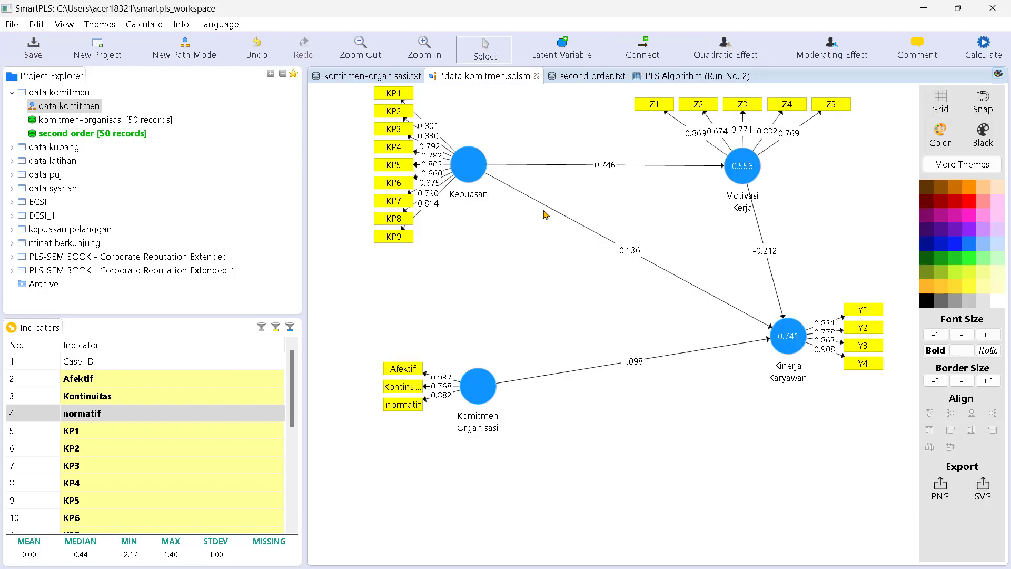
click(671, 78)
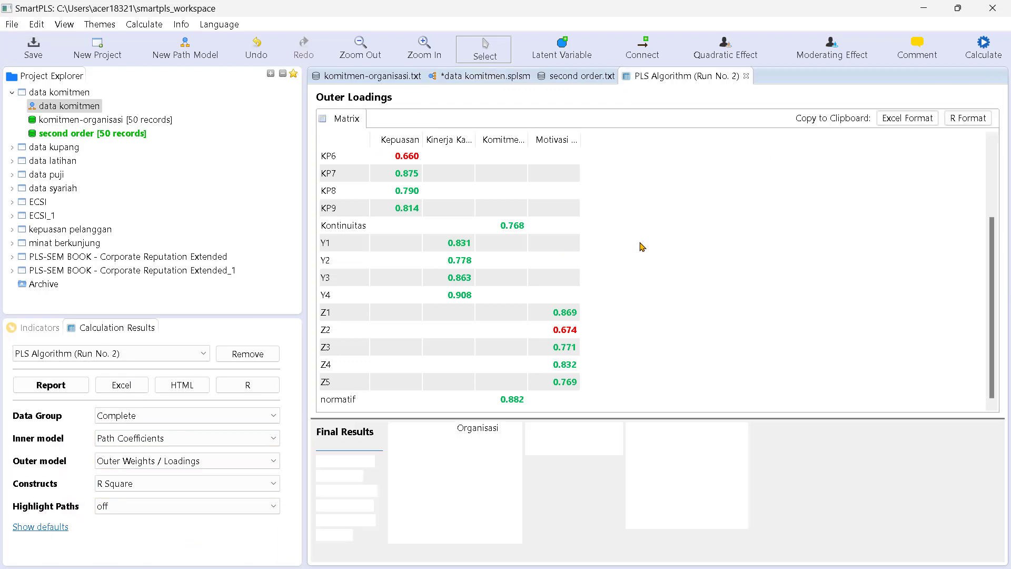
scroll(642, 245, up, 2)
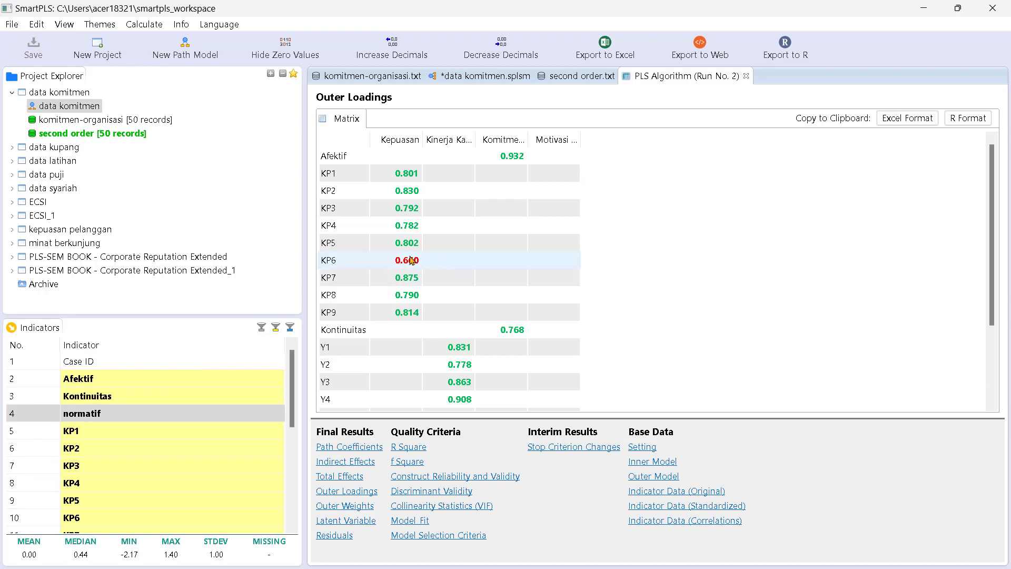
scroll(740, 279, down, 2)
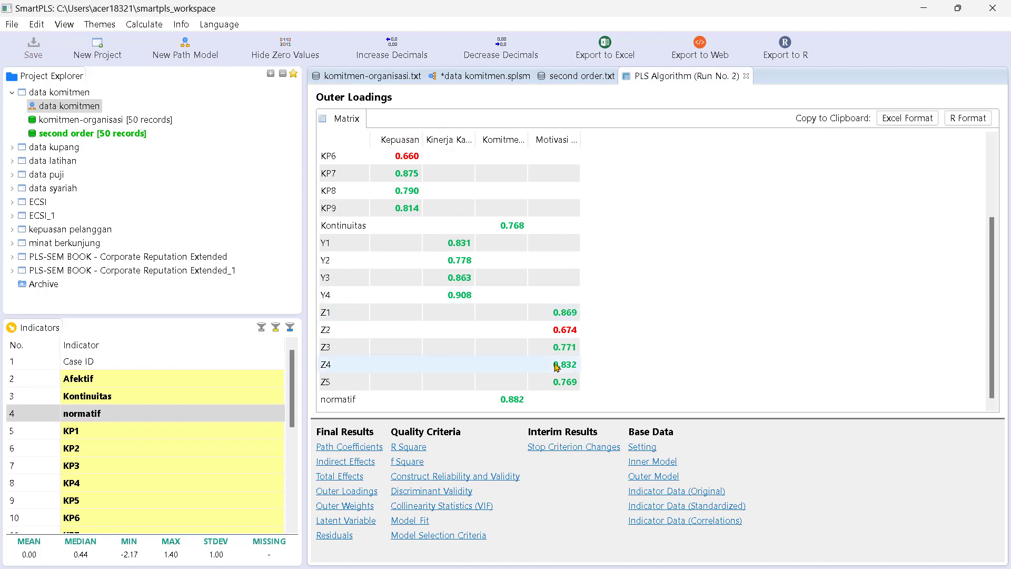
Step: Delete indicator KP6 from Kepuasan and indicator Z2 from Motivasi Kerja in the data komitmen model
key(ctrl+F6)
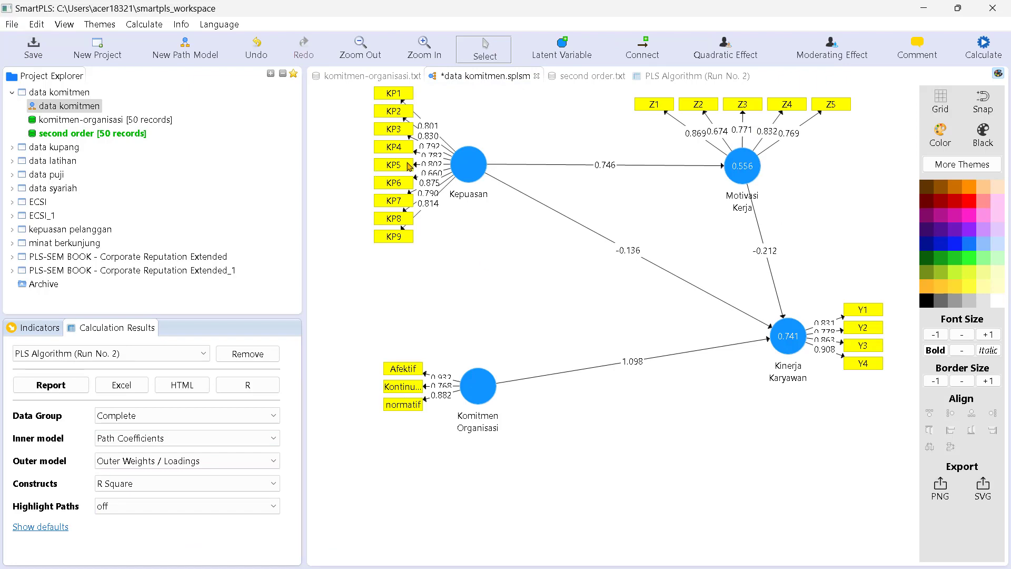
right_click(402, 187)
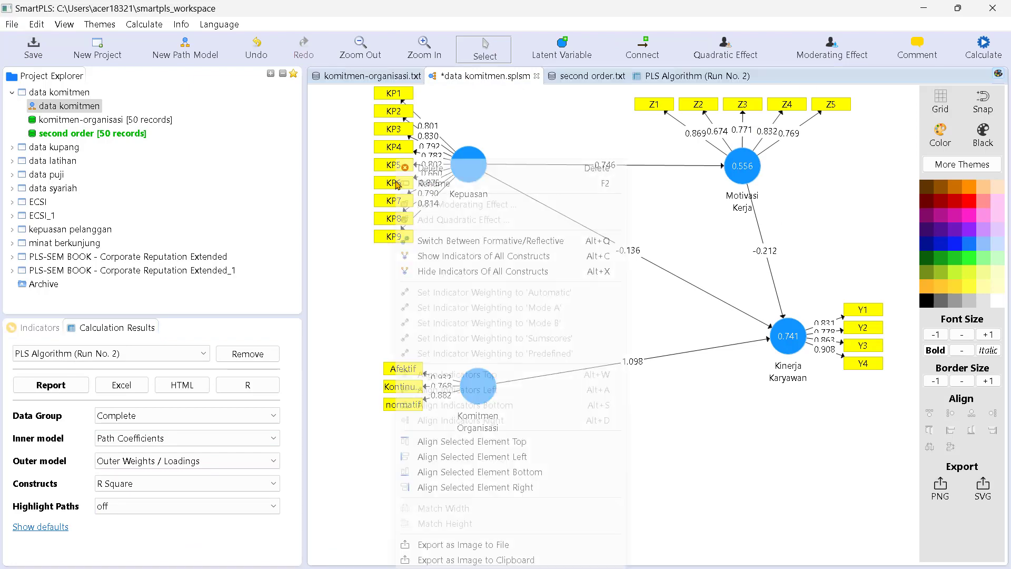
click(431, 167)
right_click(701, 105)
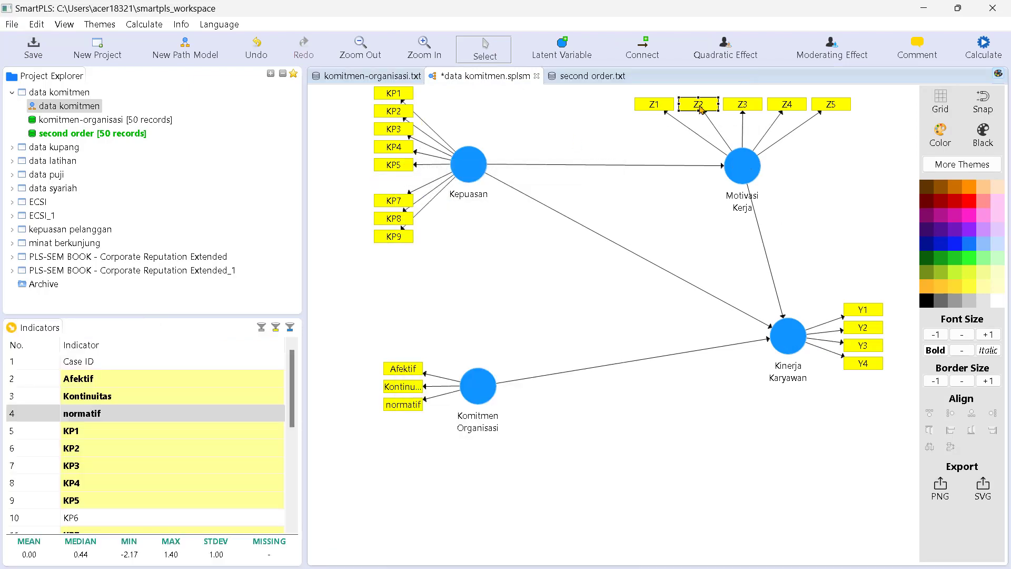
click(726, 114)
Step: Rerun the PLS Algorithm on the reduced model with the same settings and open the full report
click(144, 24)
click(144, 24)
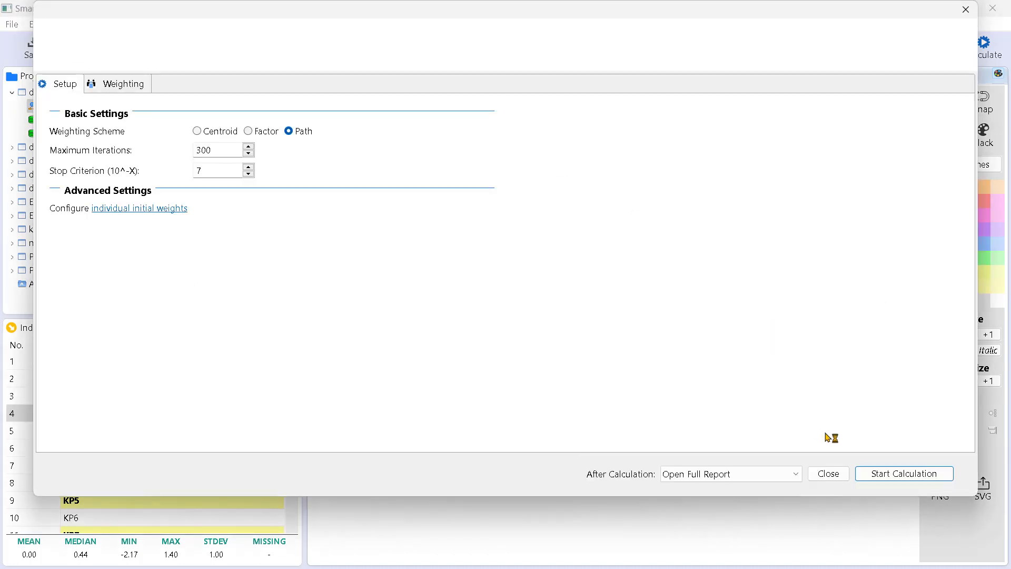
click(889, 473)
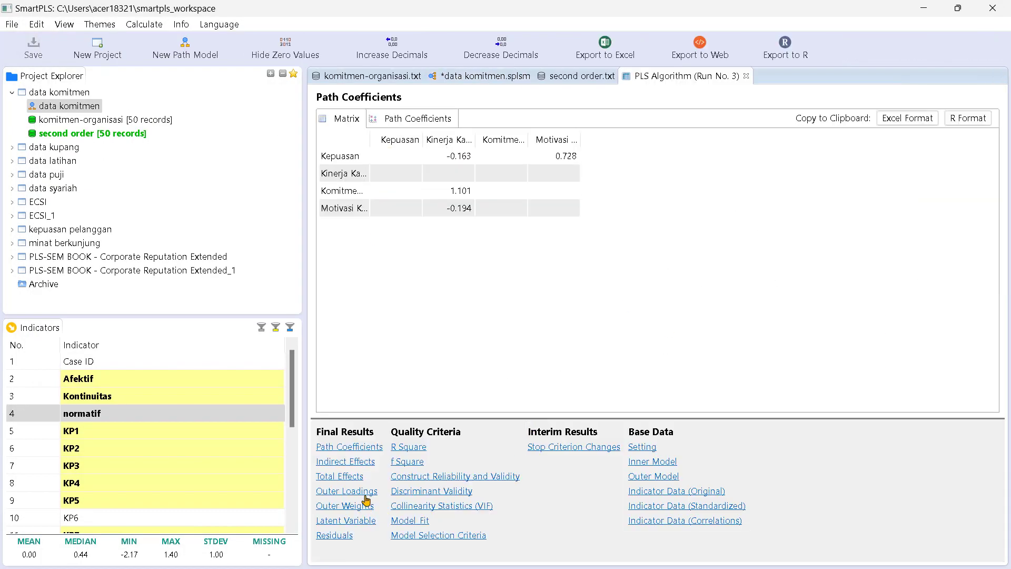
Step: Examine the outer loadings of all remaining indicators, and open the construct reliability and validity report
click(363, 498)
scroll(592, 284, down, 2)
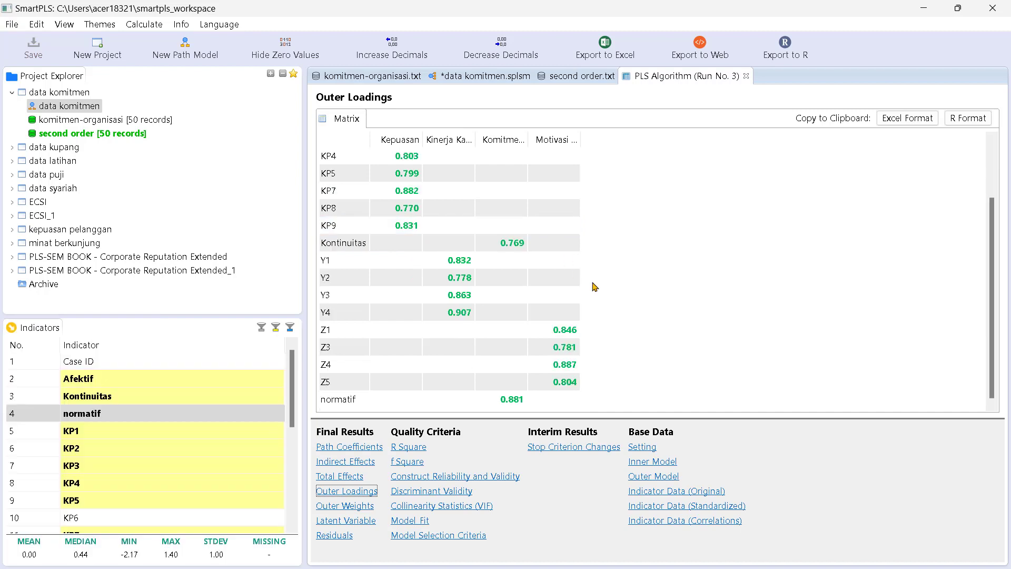
scroll(599, 311, up, 2)
scroll(561, 258, down, 2)
scroll(514, 232, up, 2)
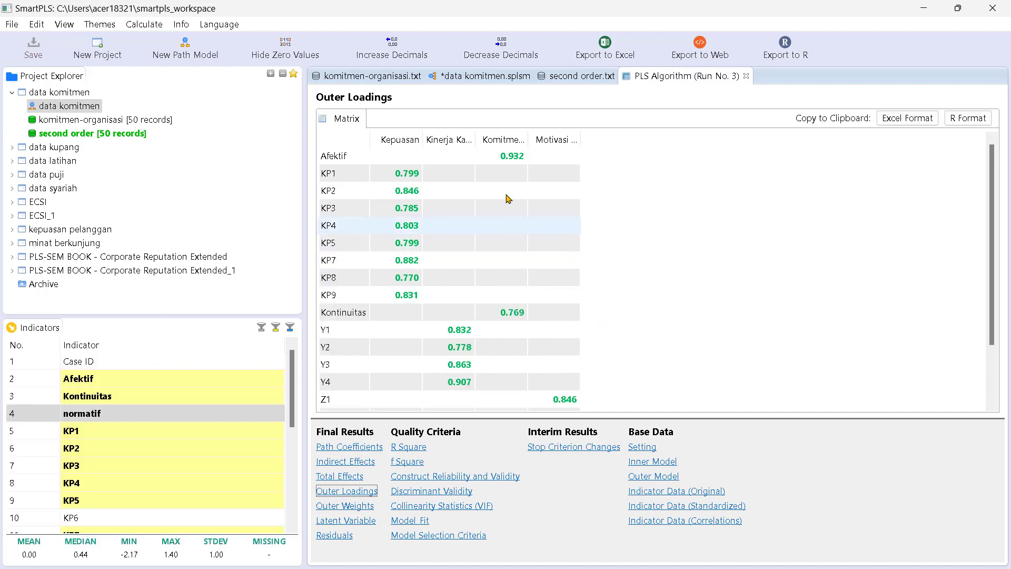
click(430, 477)
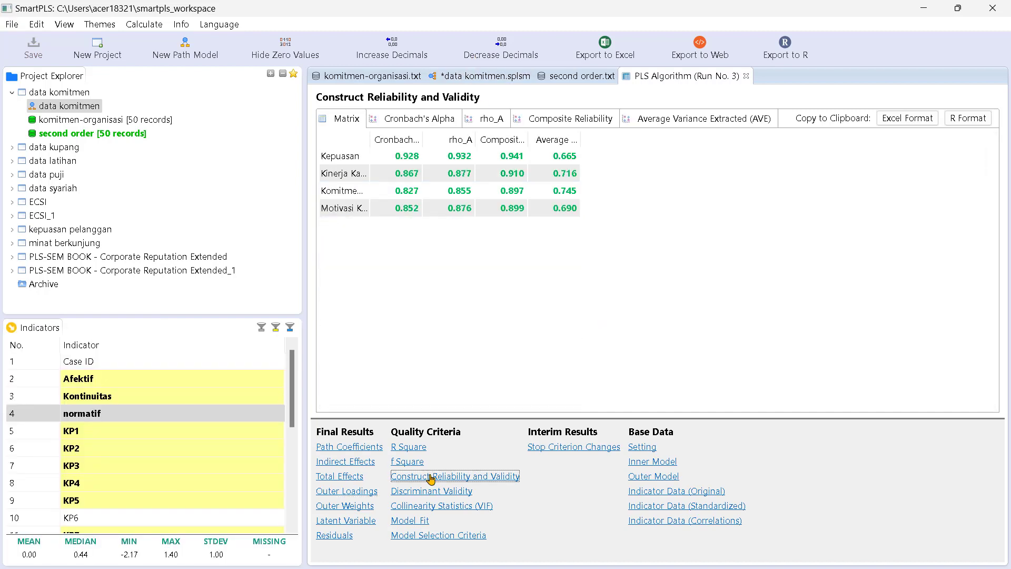
Step: Check discriminant validity using the Fornell-Larcker criterion and Heterotrait-Monotrait ratios with full construct names readable, and revisit construct reliability
click(421, 506)
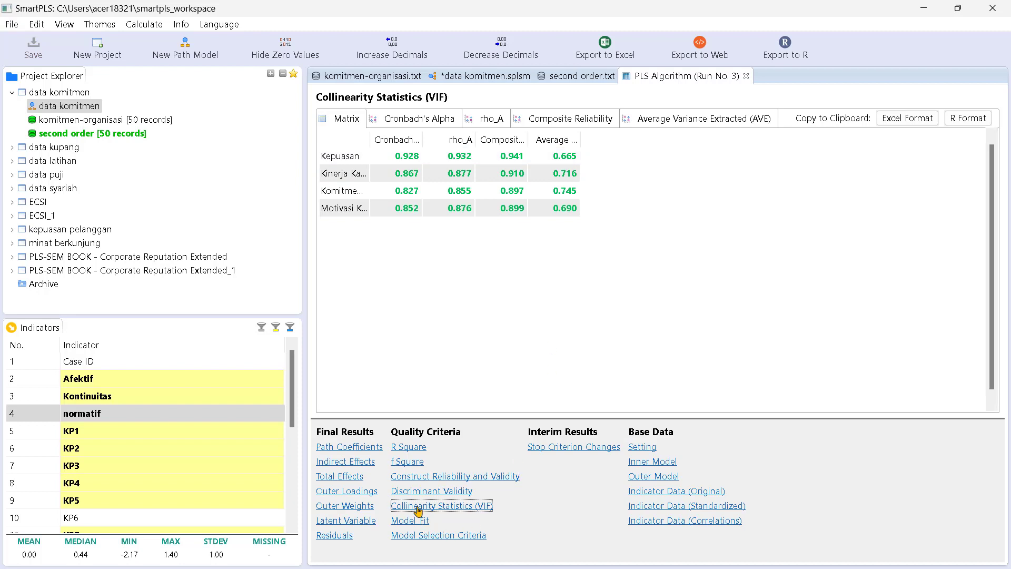
click(424, 491)
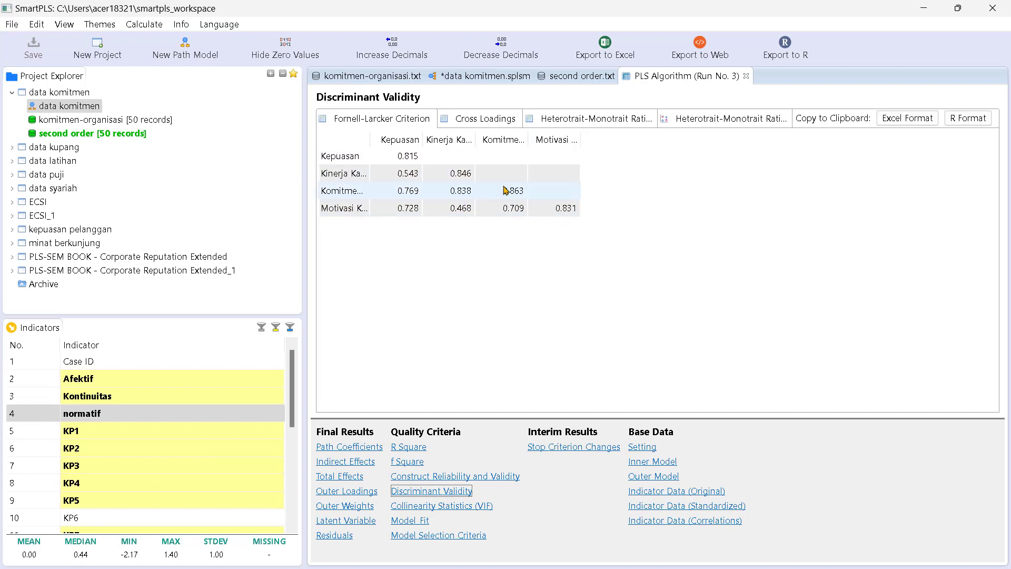
click(610, 125)
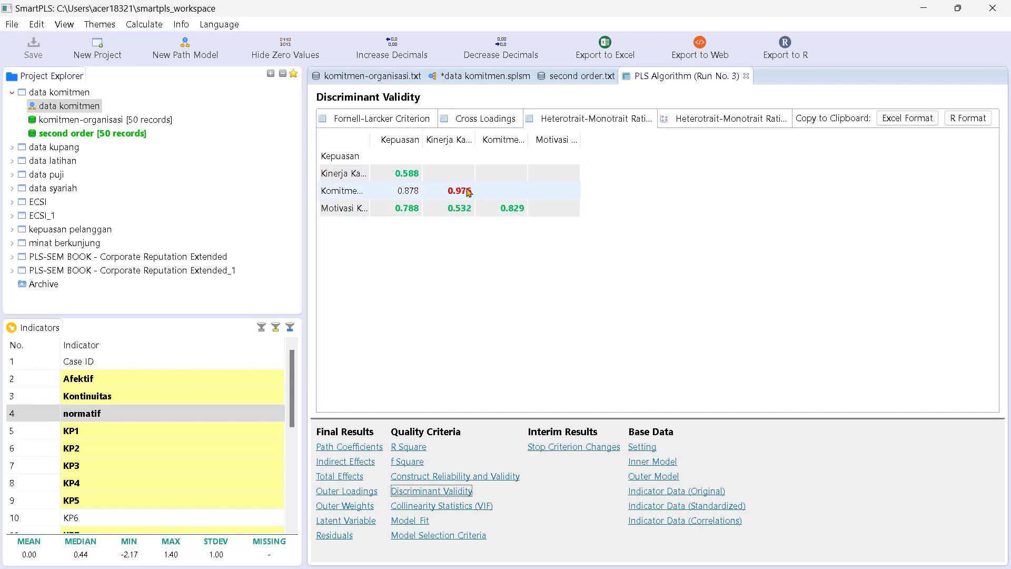
drag(471, 137, 495, 137)
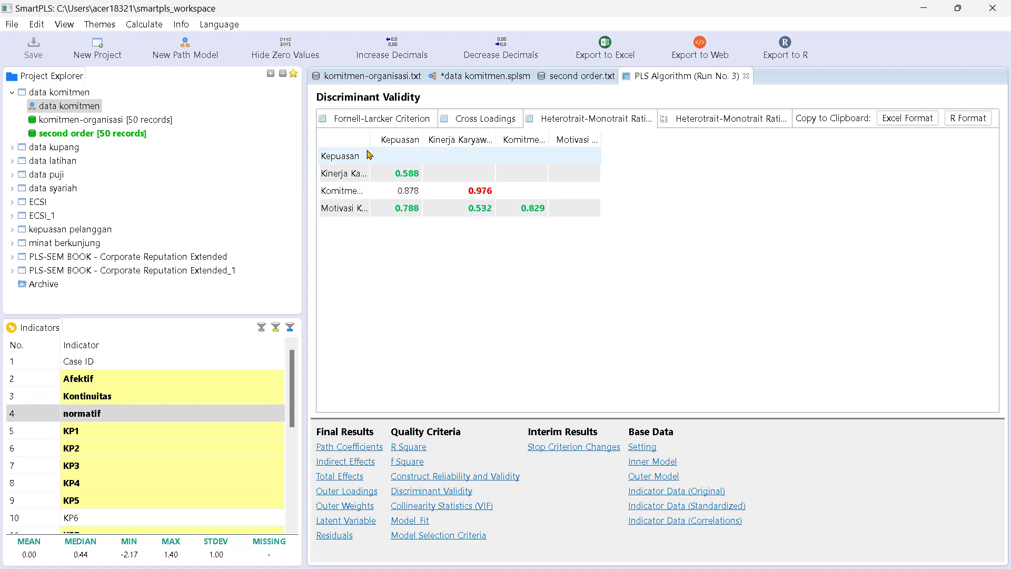
drag(369, 139, 382, 139)
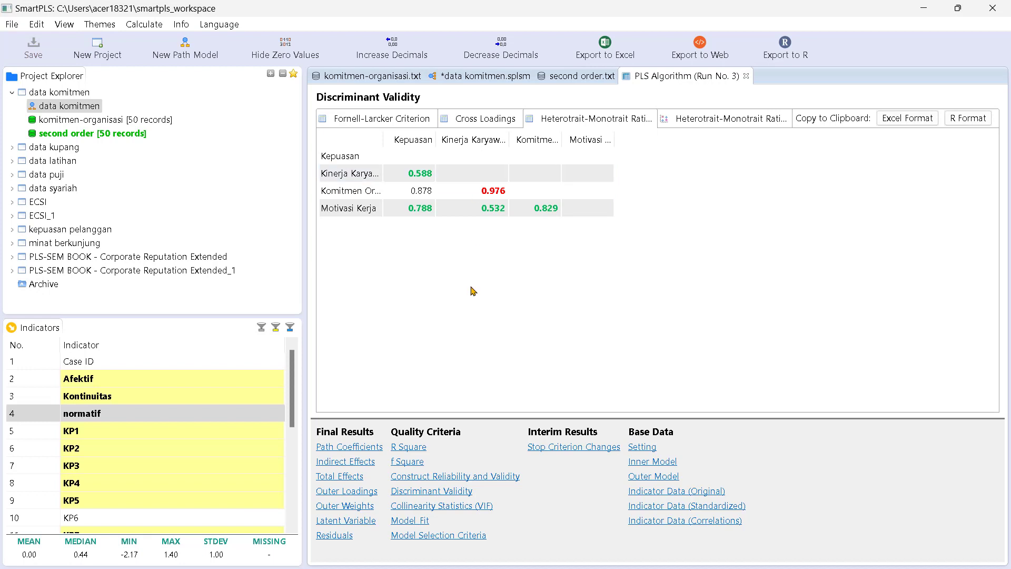
click(431, 477)
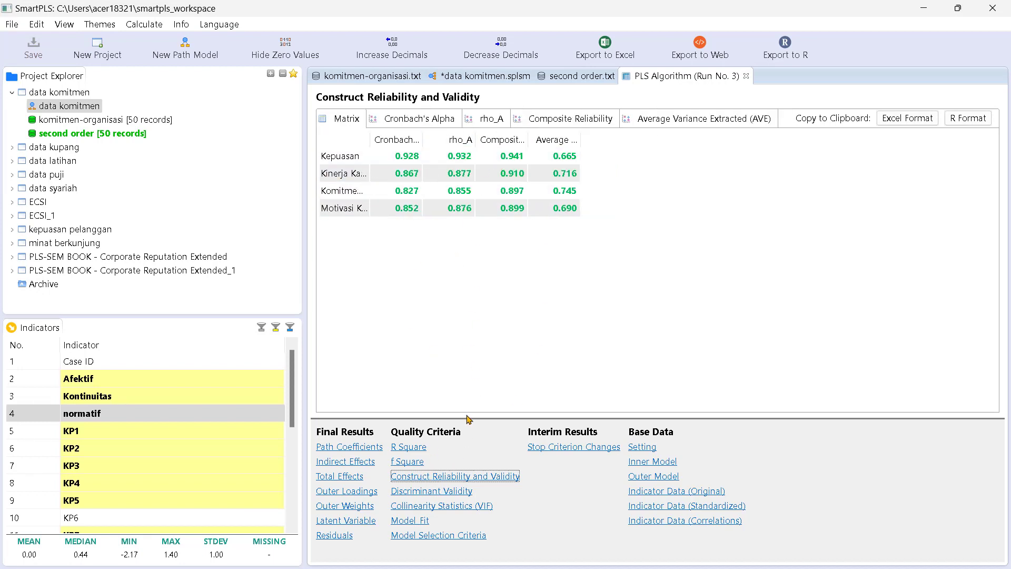
click(431, 491)
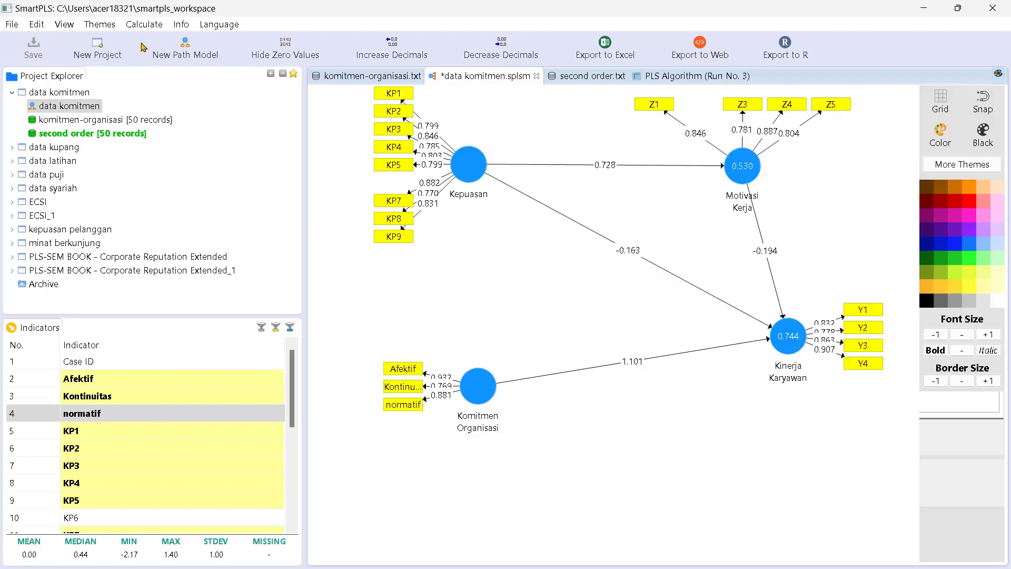
Step: Run Basic Bootstrapping on the data komitmen model with 500 subsamples, BCa intervals, a two-tailed test and 0.05 significance, opening the full report
click(145, 27)
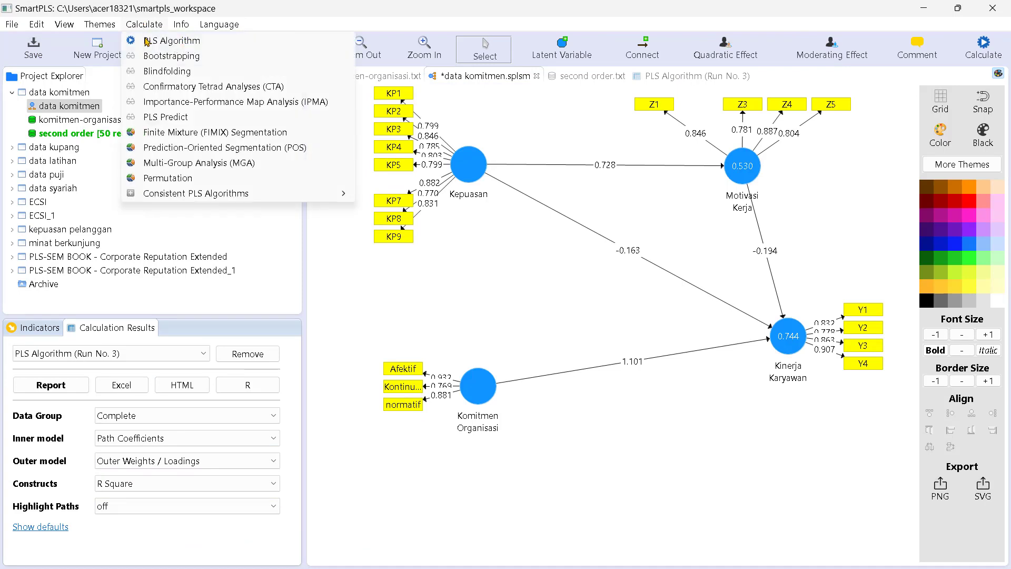
click(170, 57)
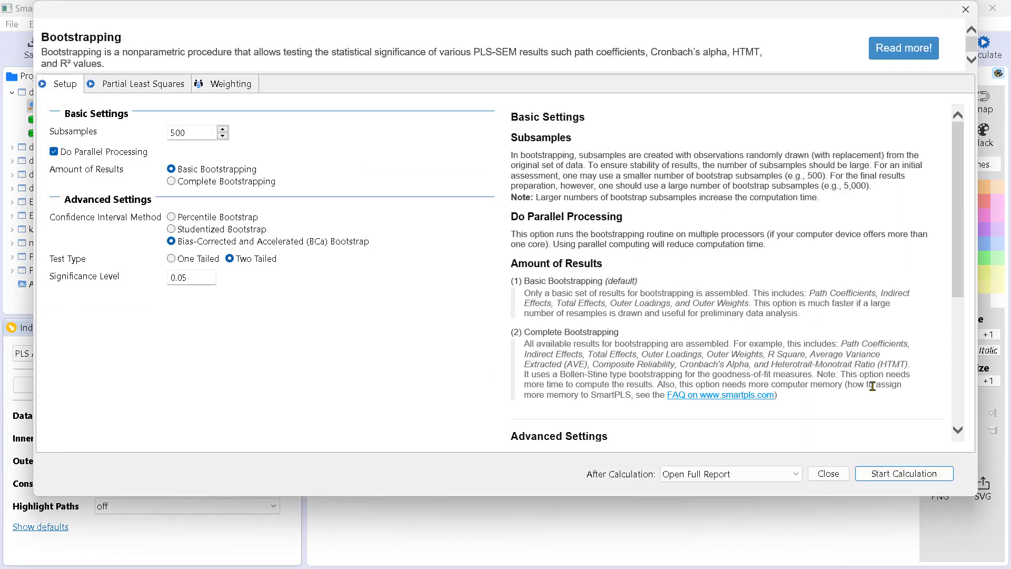
click(922, 473)
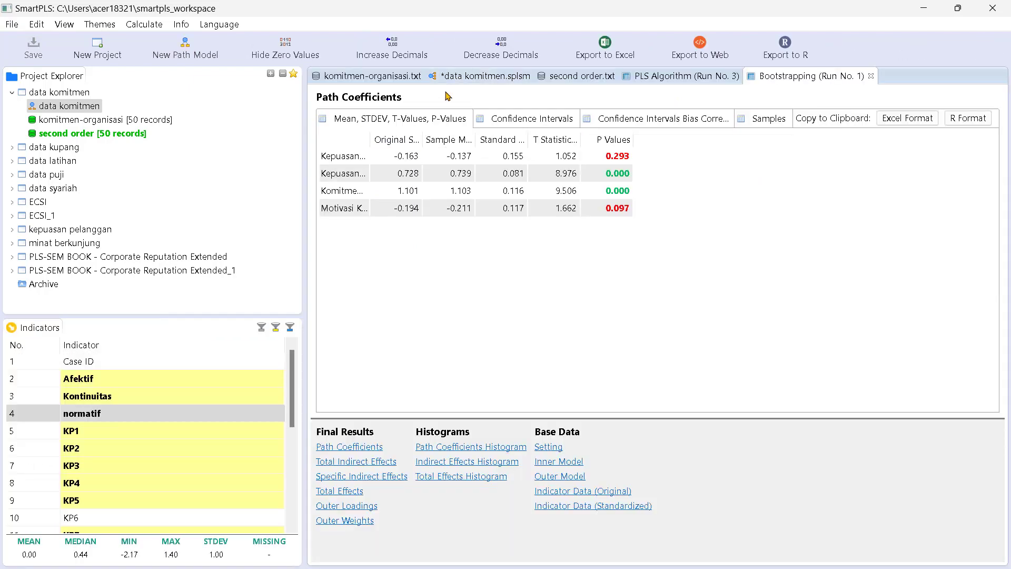
Step: Examine the bootstrapped path coefficients and specific indirect effects, widening the path name column in both tables
drag(371, 141, 571, 150)
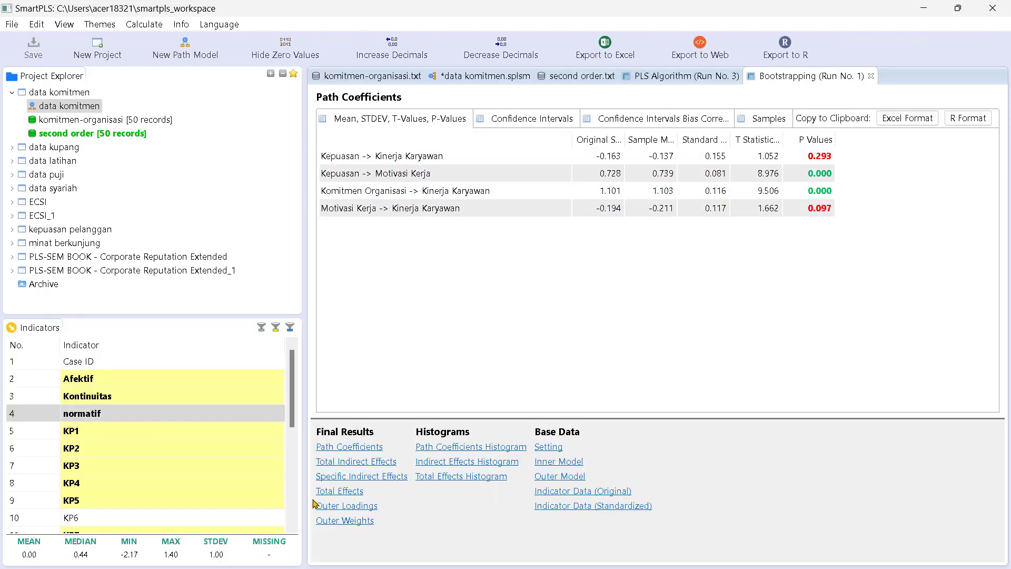
click(339, 477)
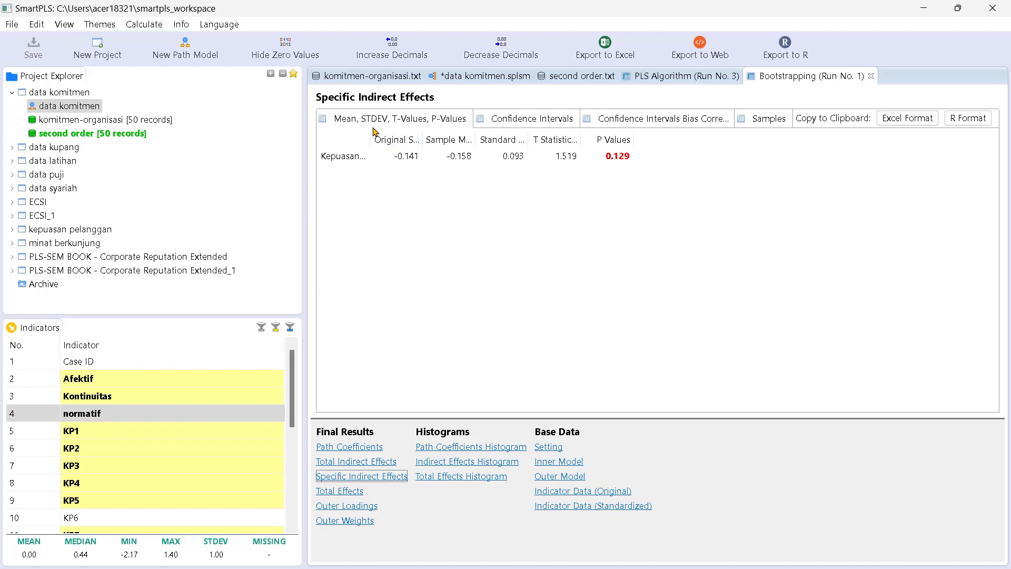
drag(371, 134, 498, 138)
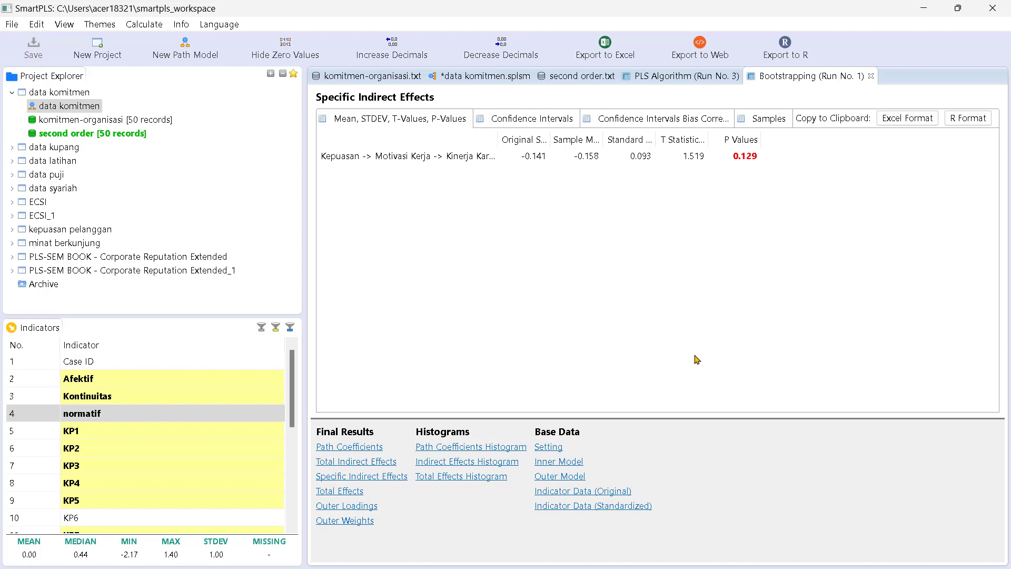
mouse_move(729, 558)
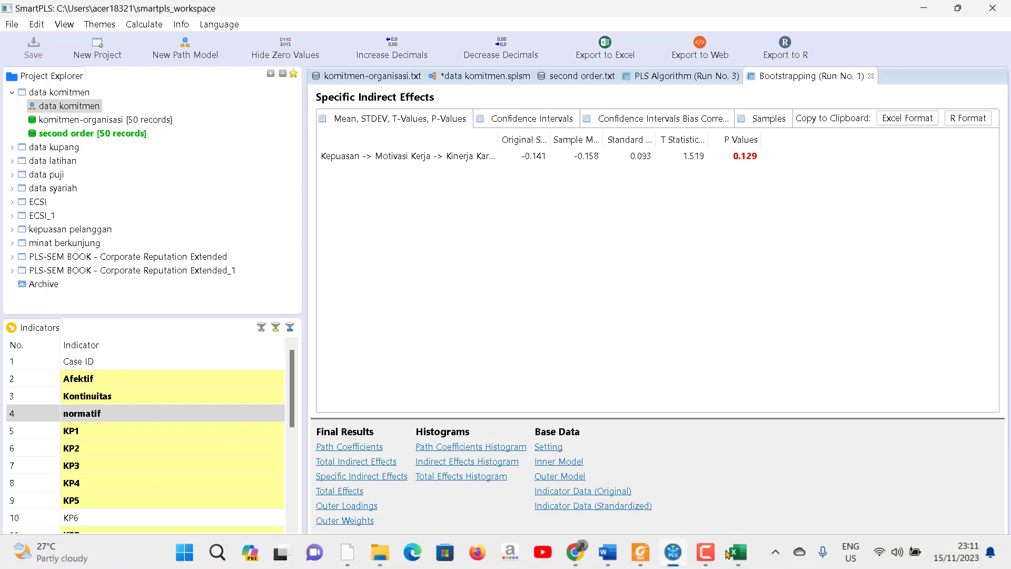
click(707, 553)
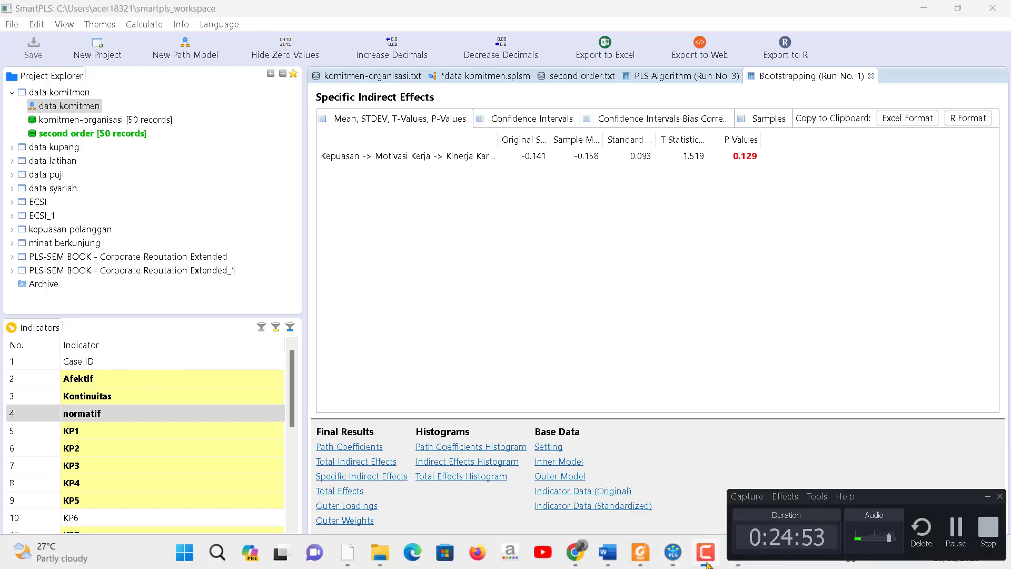